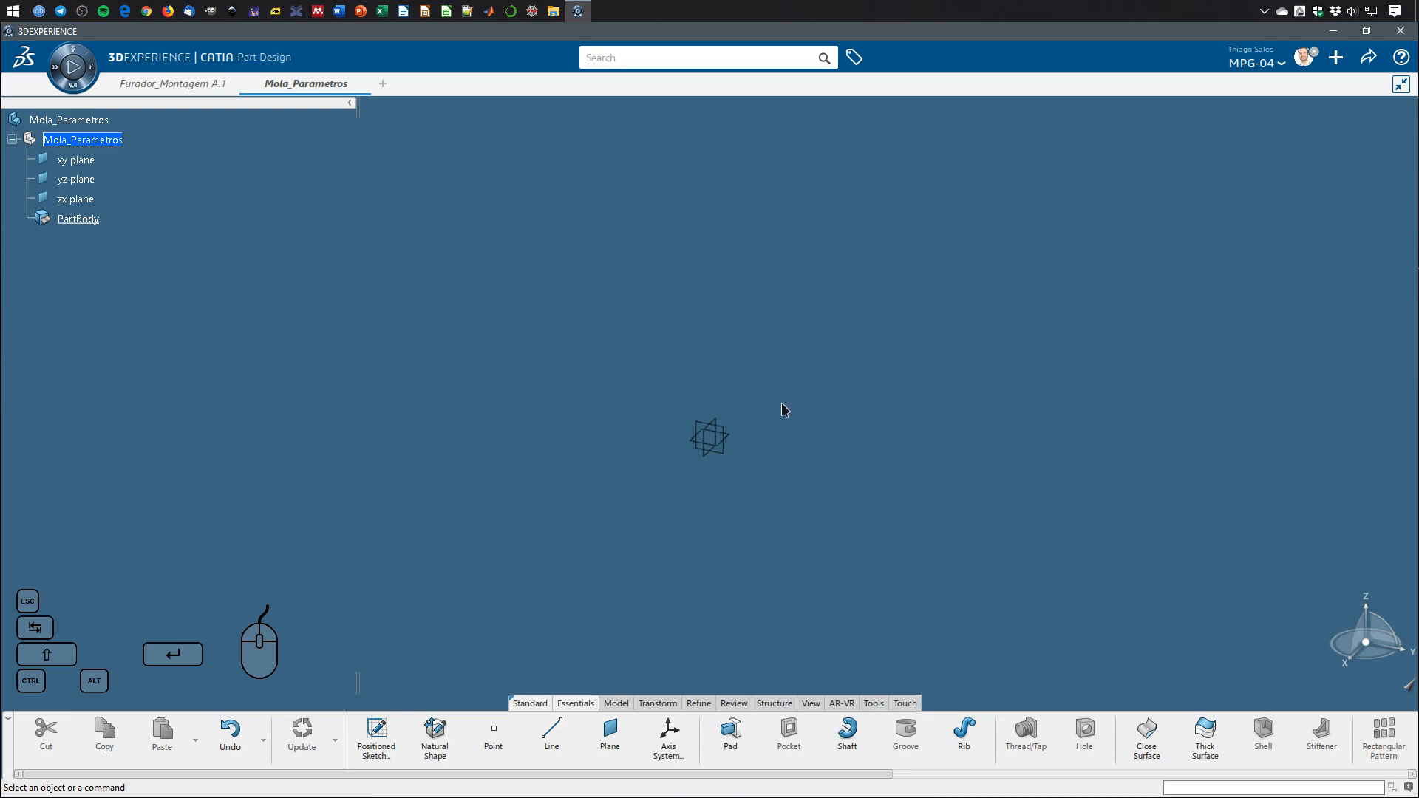
pyautogui.moveTo(811, 498); pyautogui.dragTo(832, 447, button='middle')
pyautogui.moveTo(655, 486); pyautogui.dragTo(642, 561, button='middle')
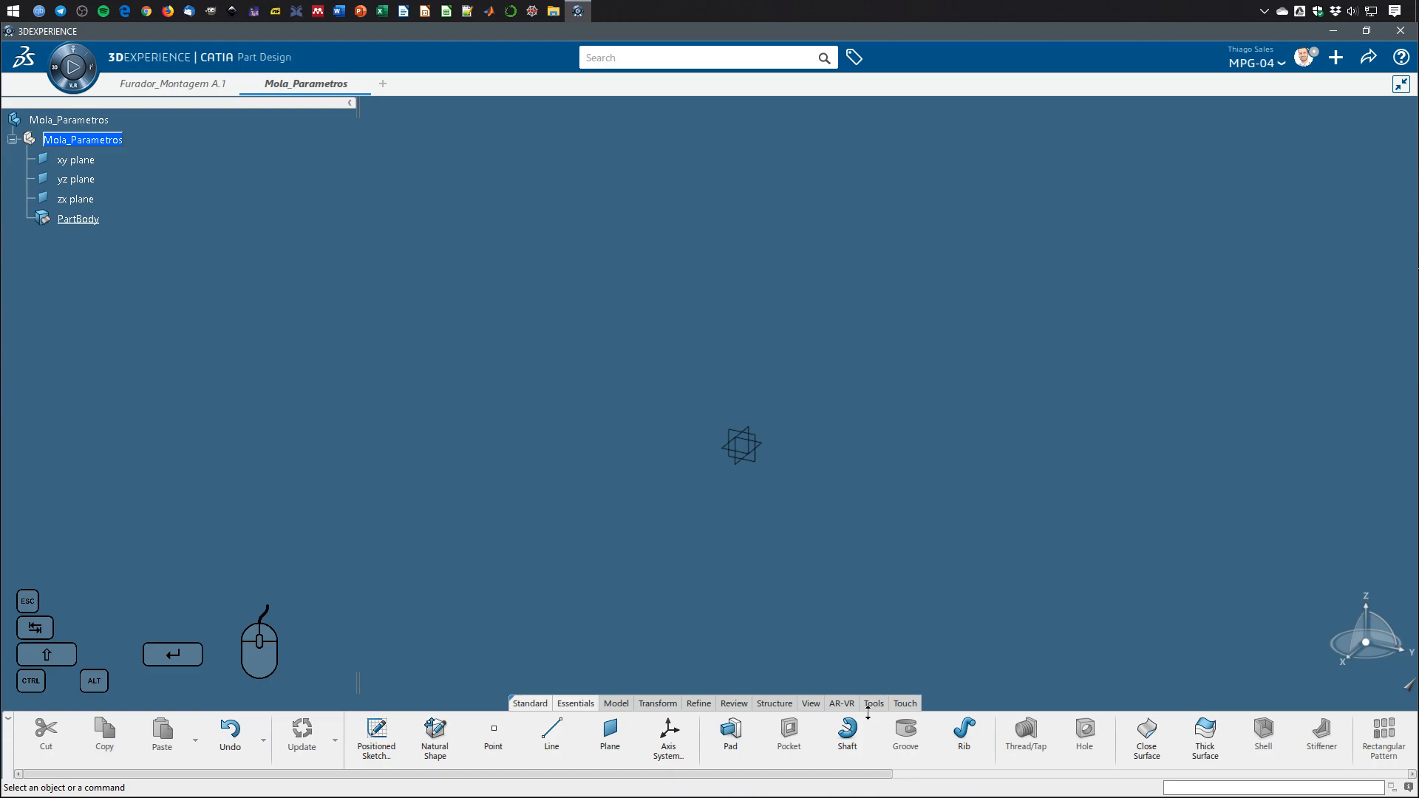
# Open the preferences and examine the general 3D Shape Infrastructure options.
pyautogui.click(1302, 62)
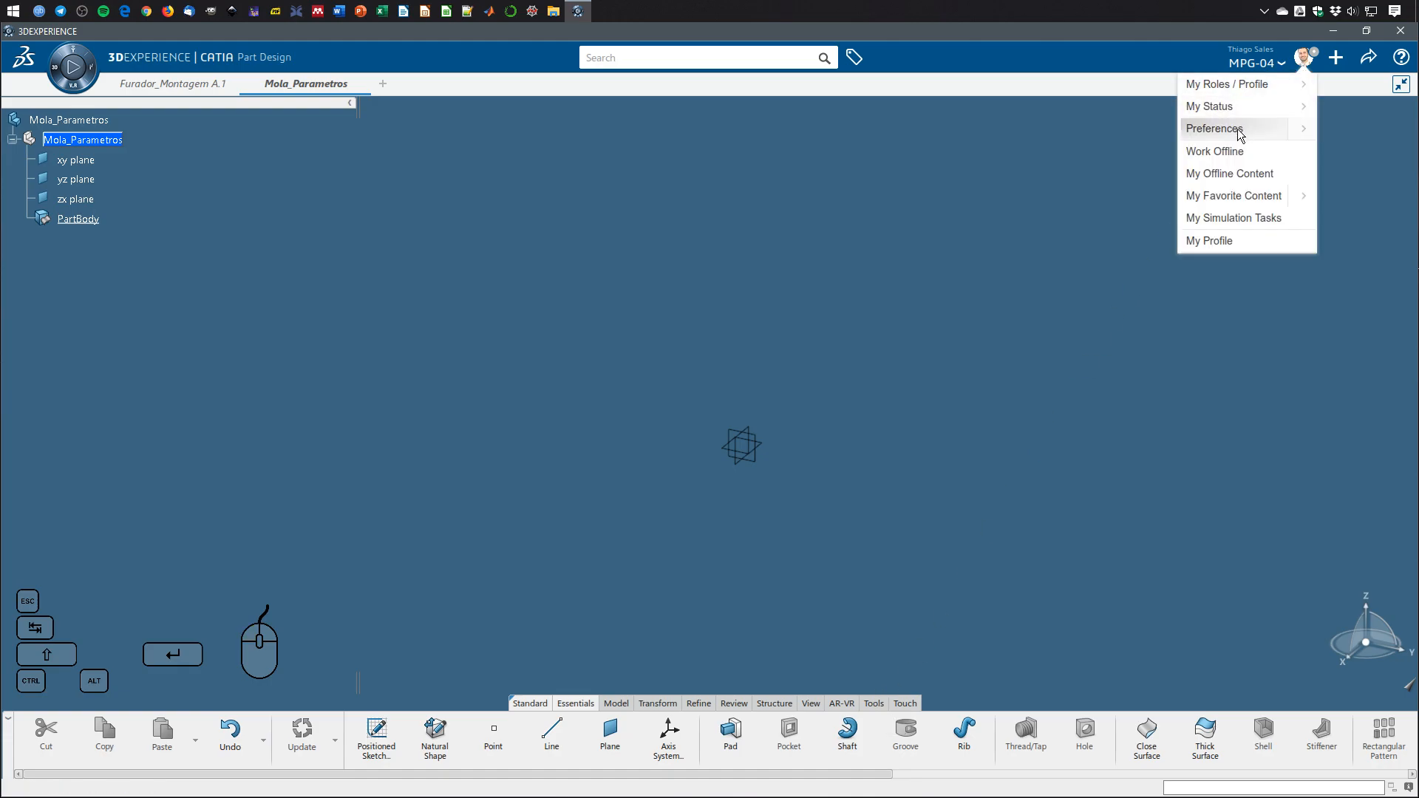
pyautogui.click(1245, 131)
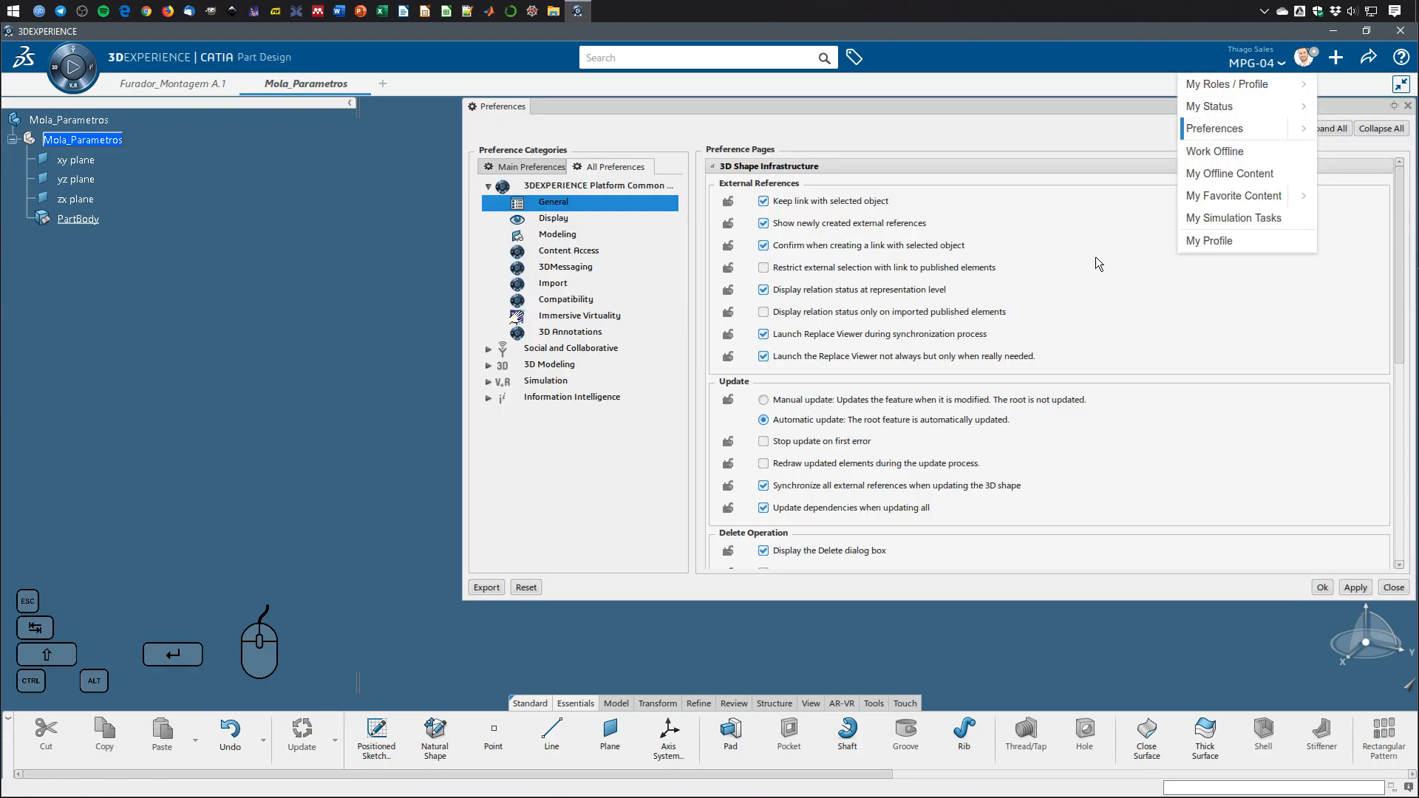
pyautogui.click(769, 166)
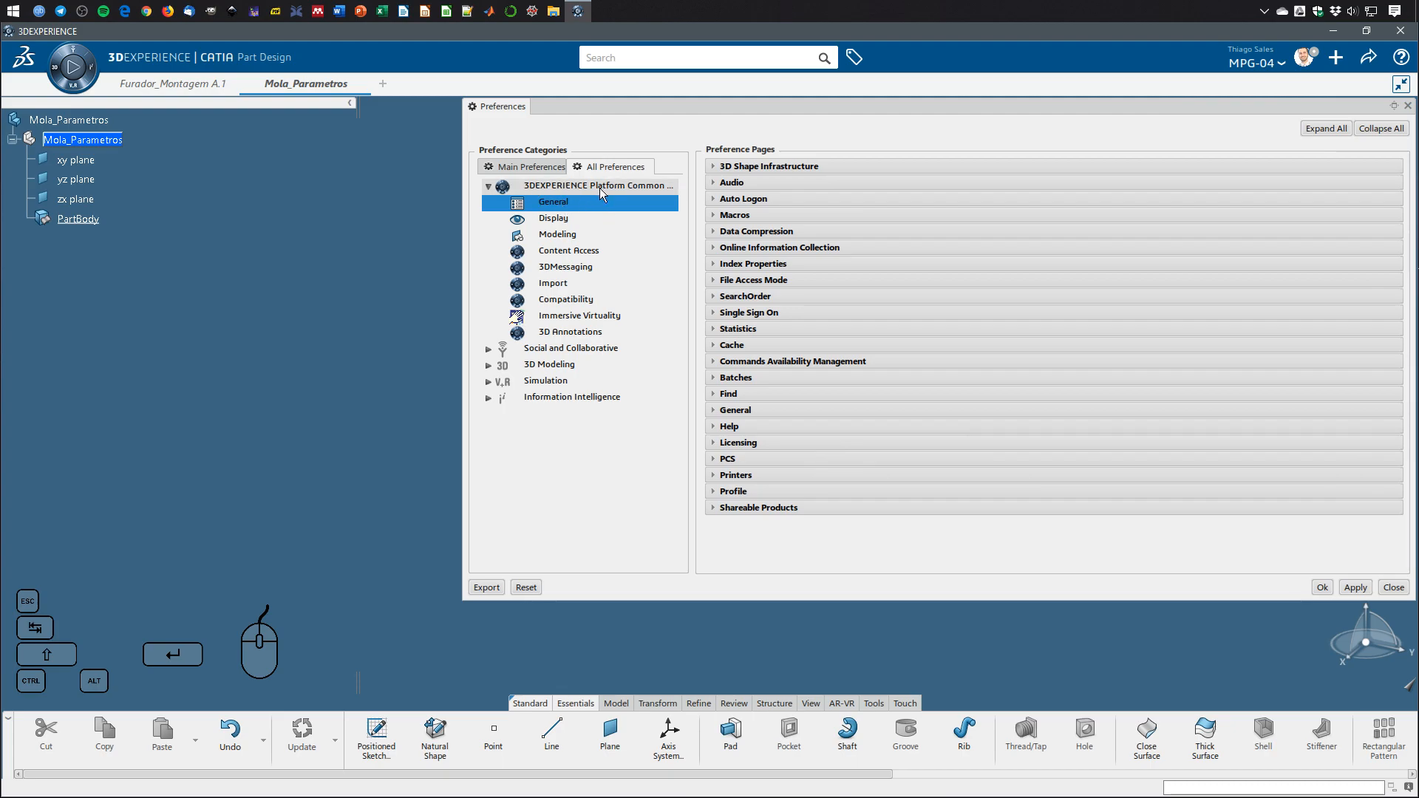
pyautogui.click(746, 166)
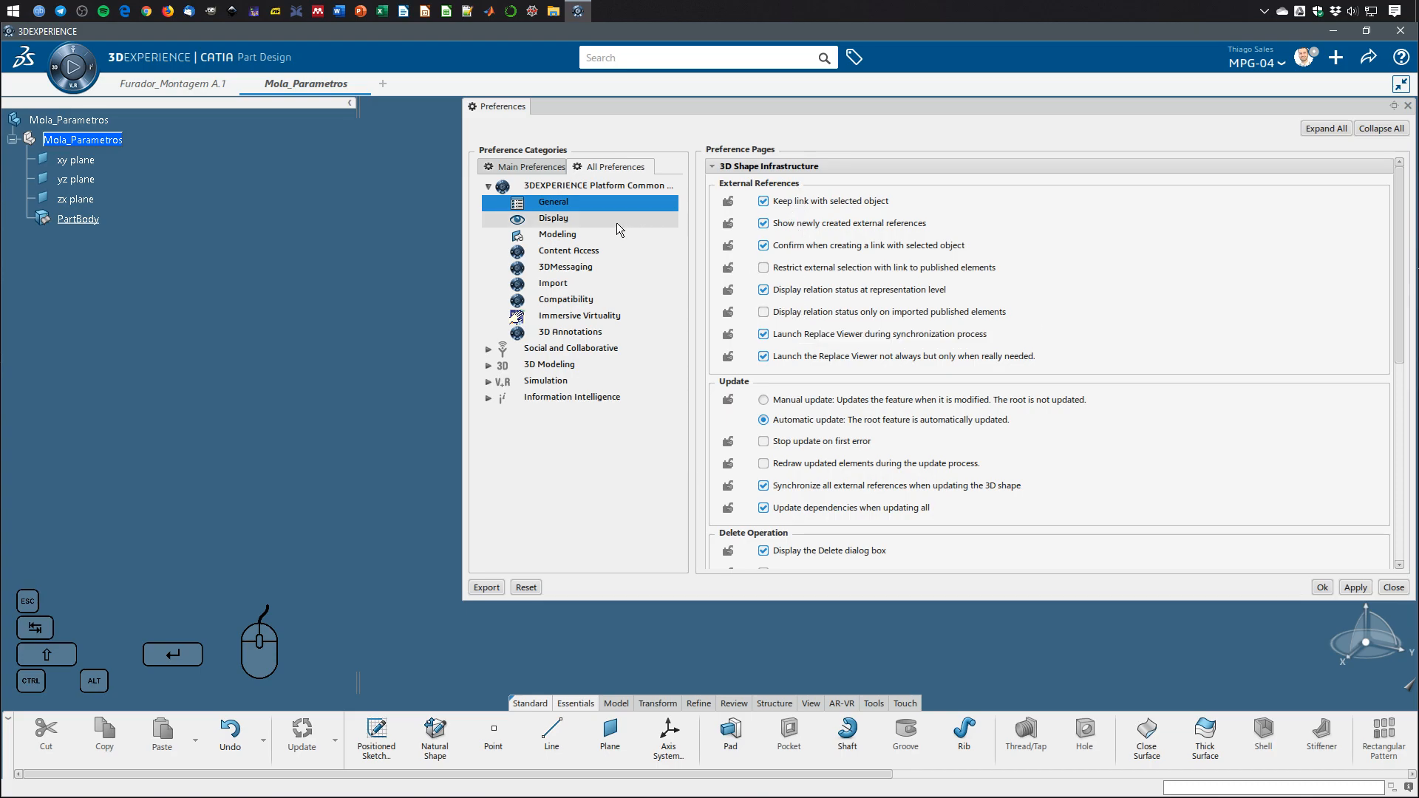
# Examine the Parameters & Relations options of the main Modeling preferences, and close the preferences with OK.
pyautogui.click(527, 168)
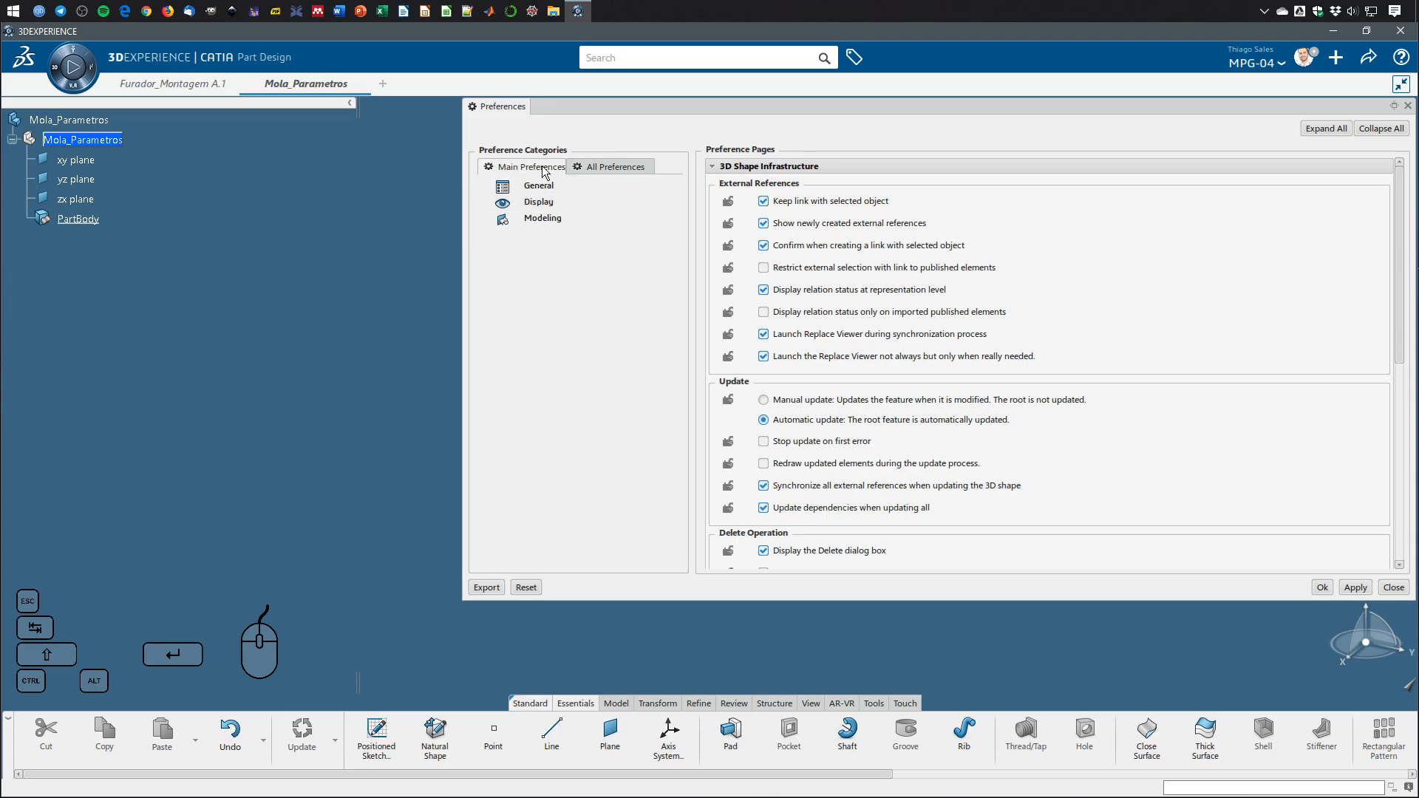
pyautogui.click(538, 202)
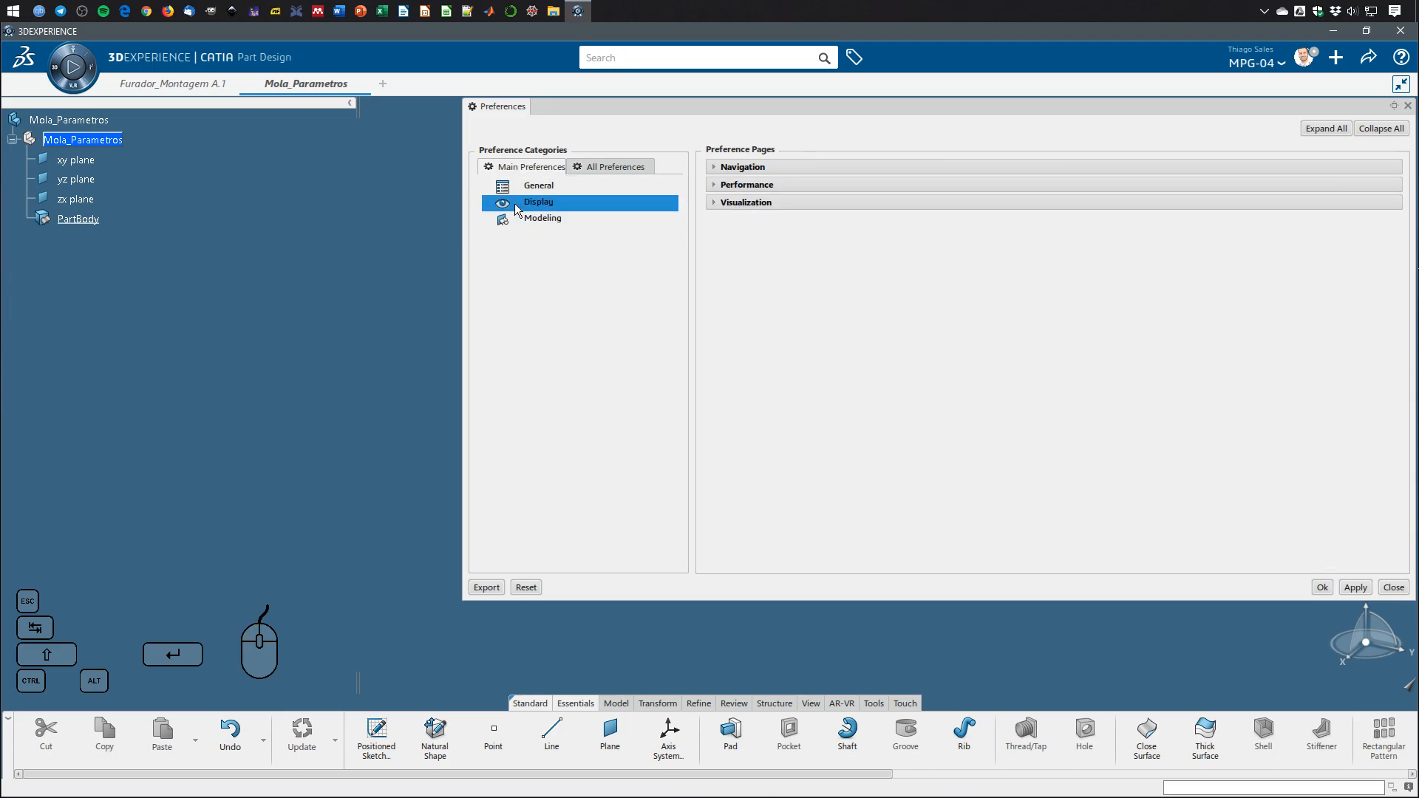
pyautogui.click(549, 186)
pyautogui.click(549, 201)
pyautogui.click(549, 222)
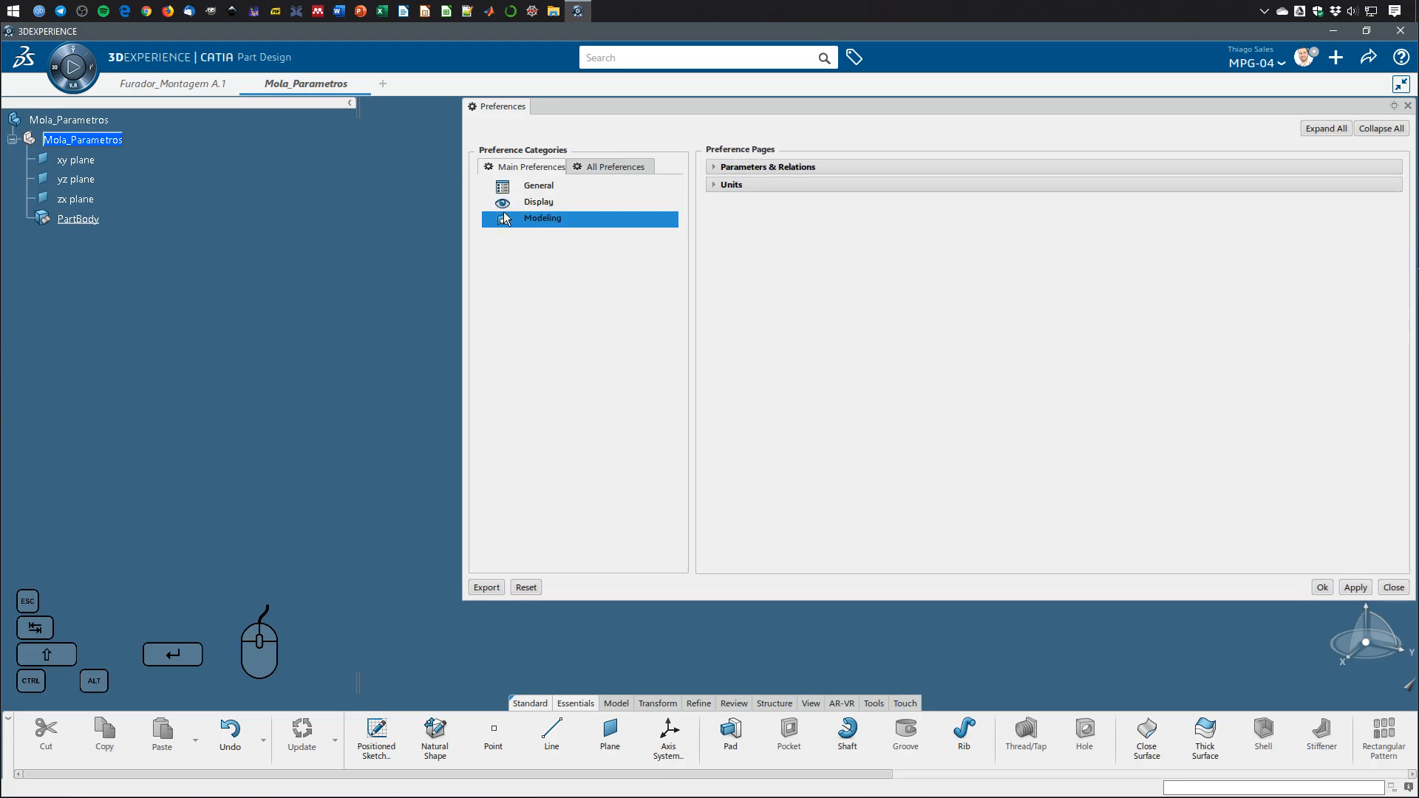
pyautogui.click(769, 167)
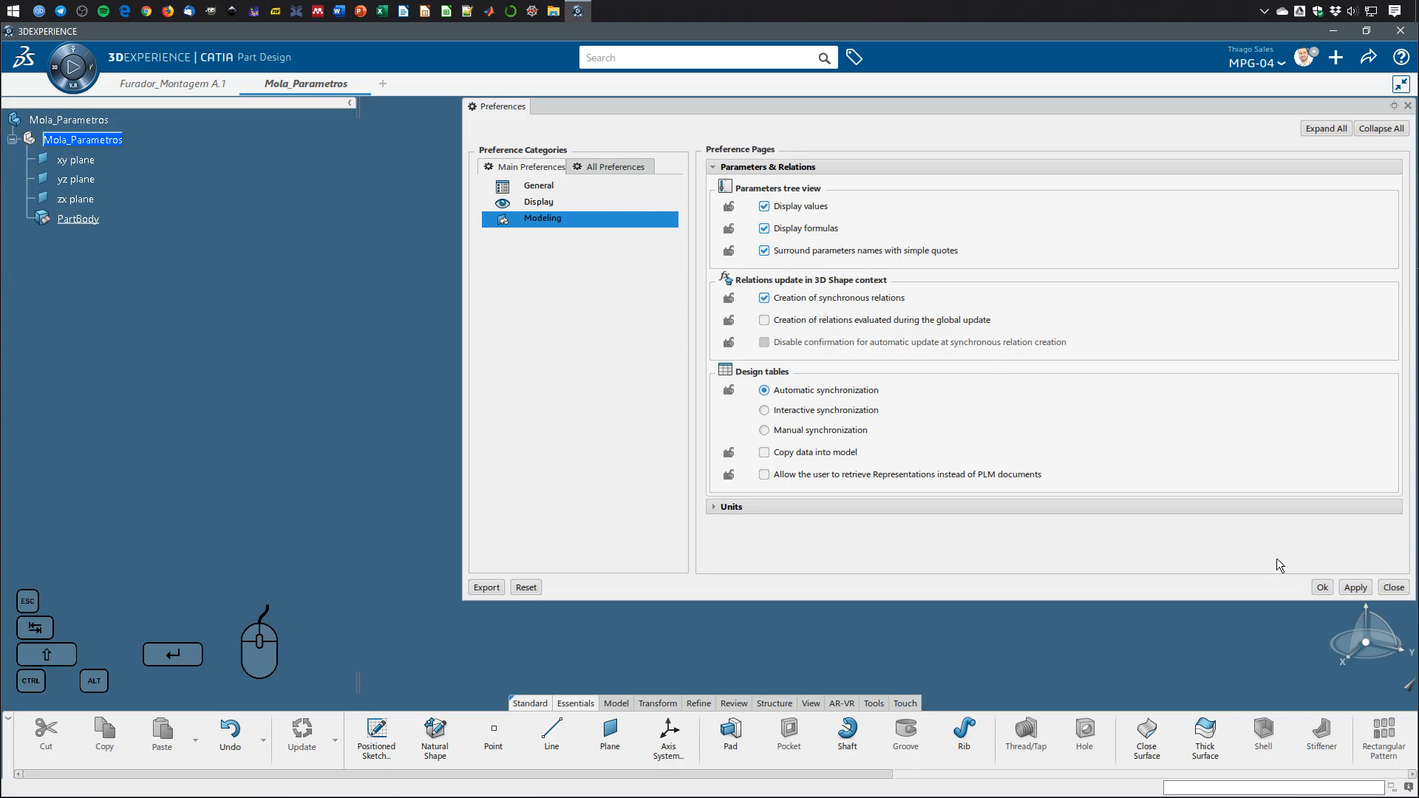
pyautogui.click(1322, 587)
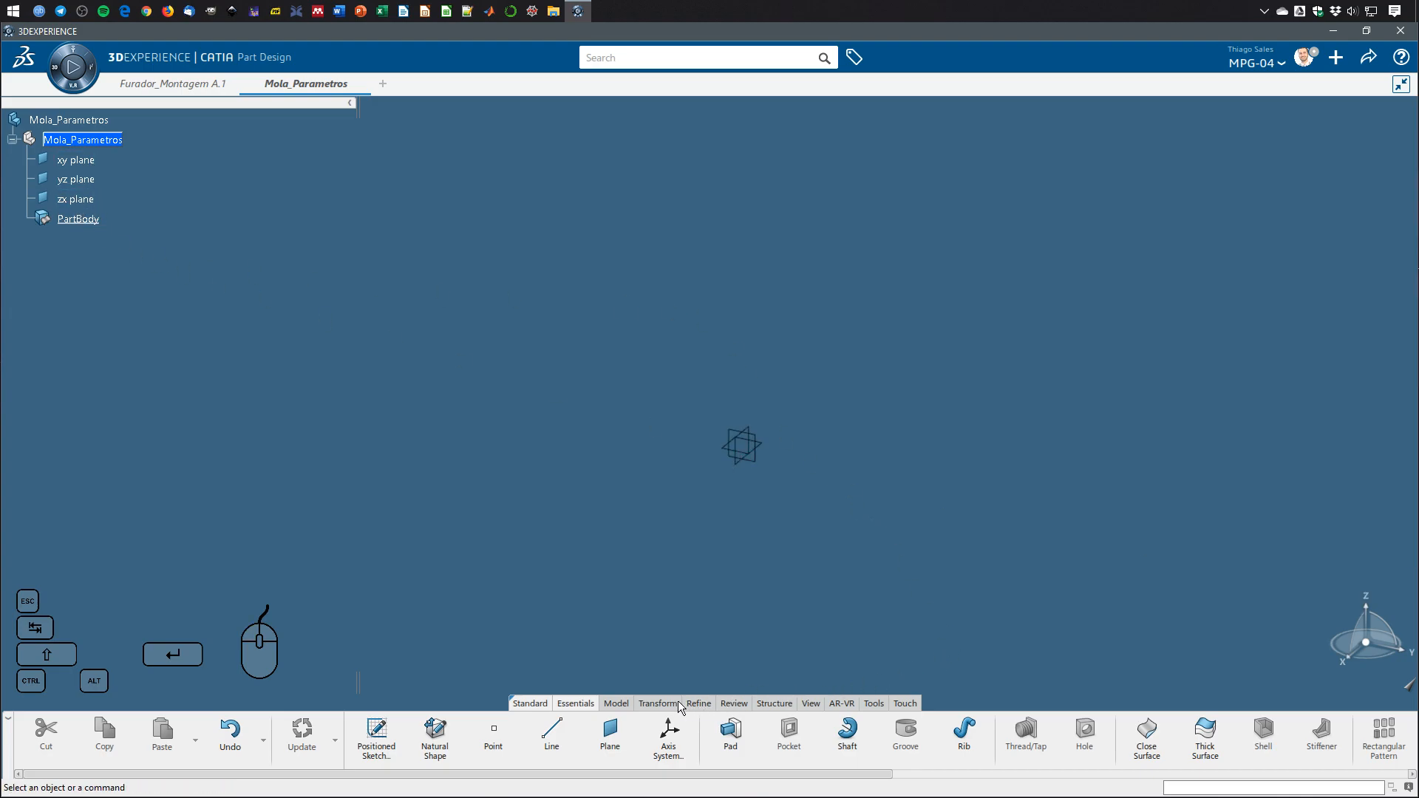
# Open the Formula editor for Mola_Parametros and create a new single-value parameter of type Real.
pyautogui.click(876, 702)
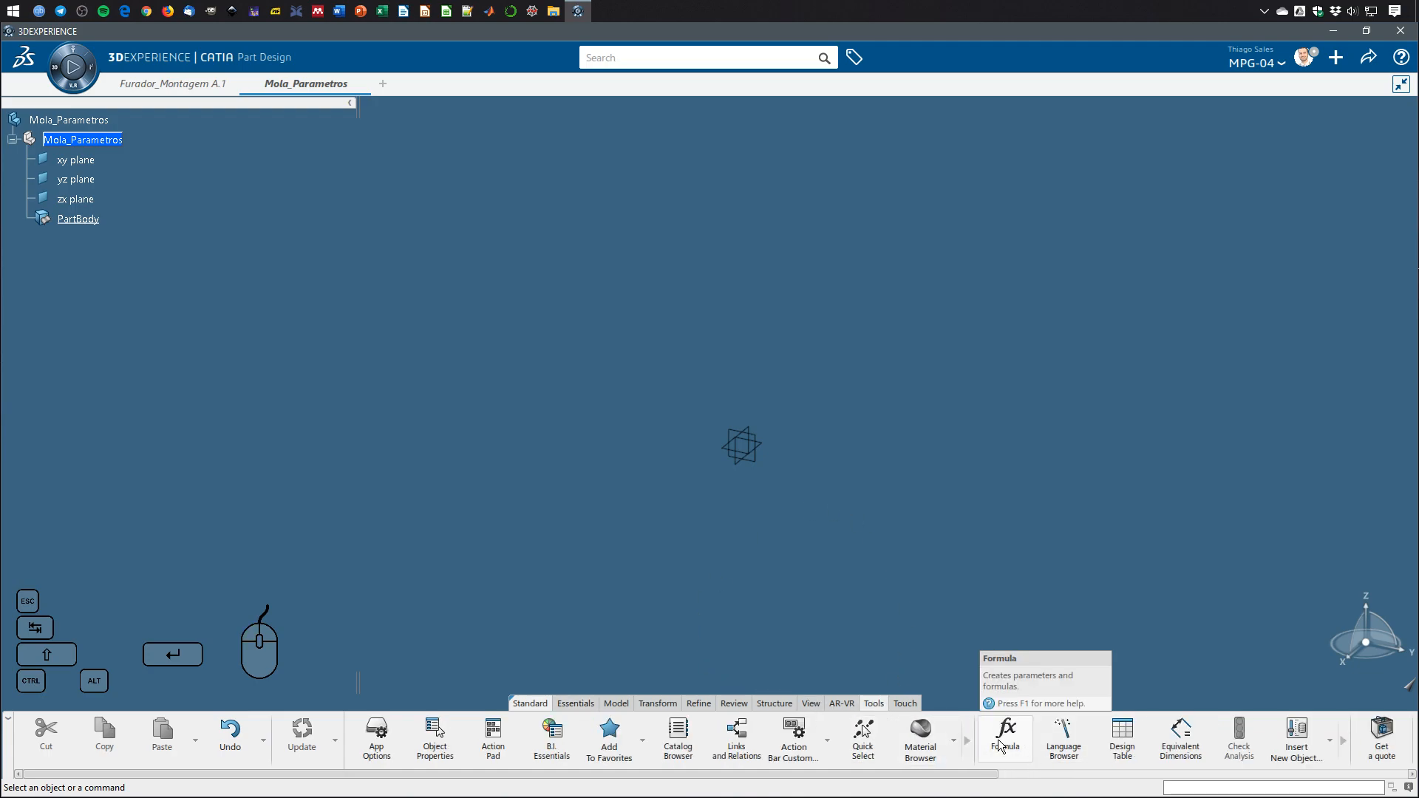
pyautogui.click(1027, 752)
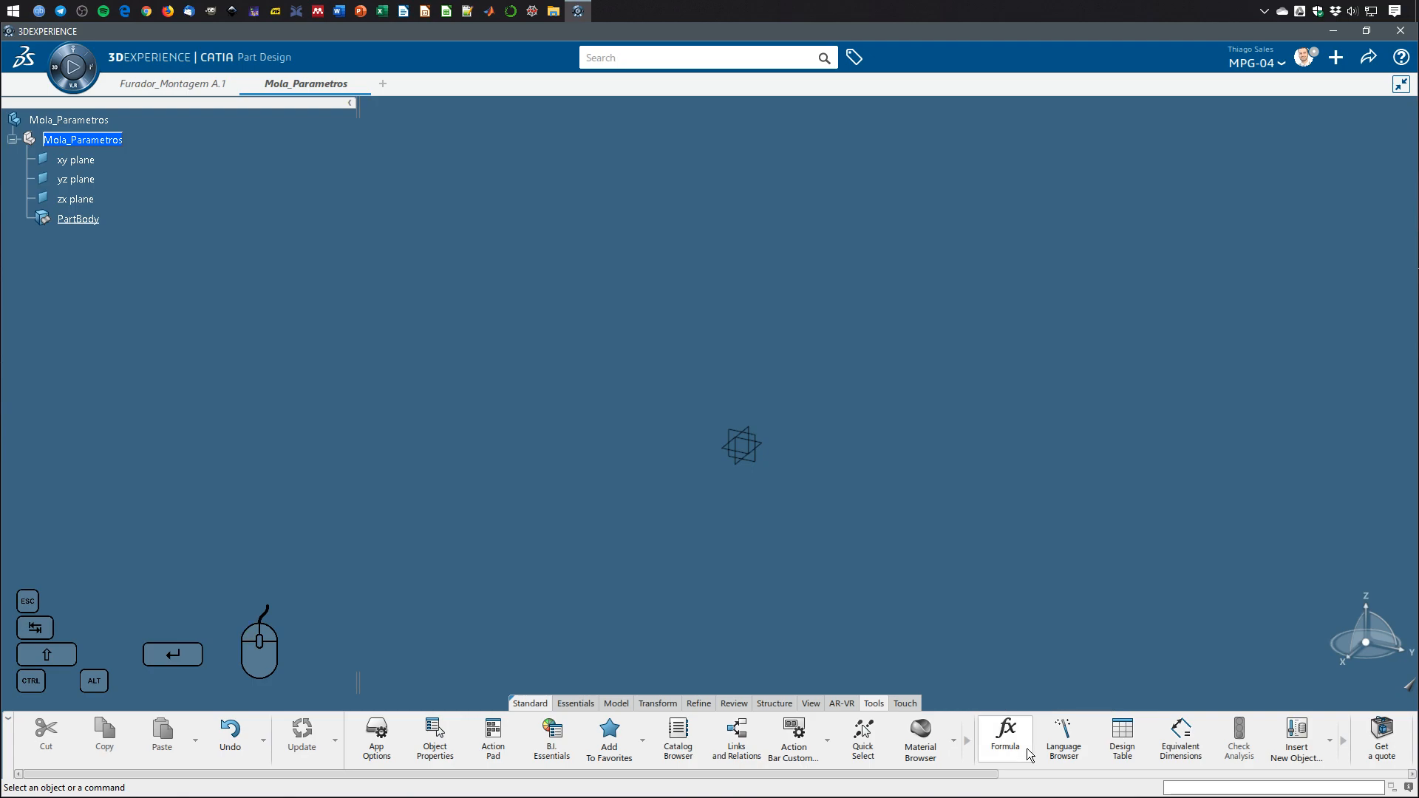
pyautogui.moveTo(1102, 422); pyautogui.dragTo(690, 221)
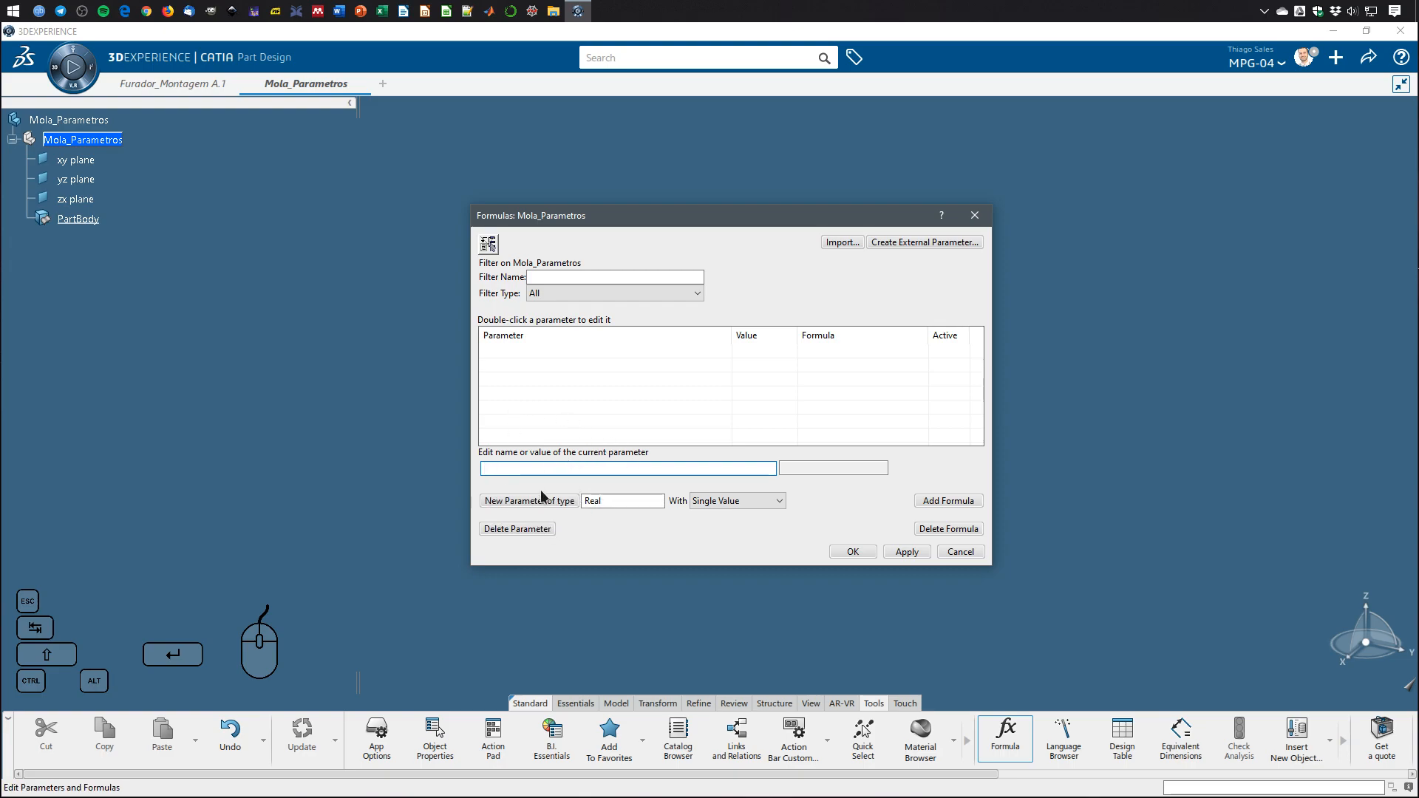
pyautogui.click(621, 501)
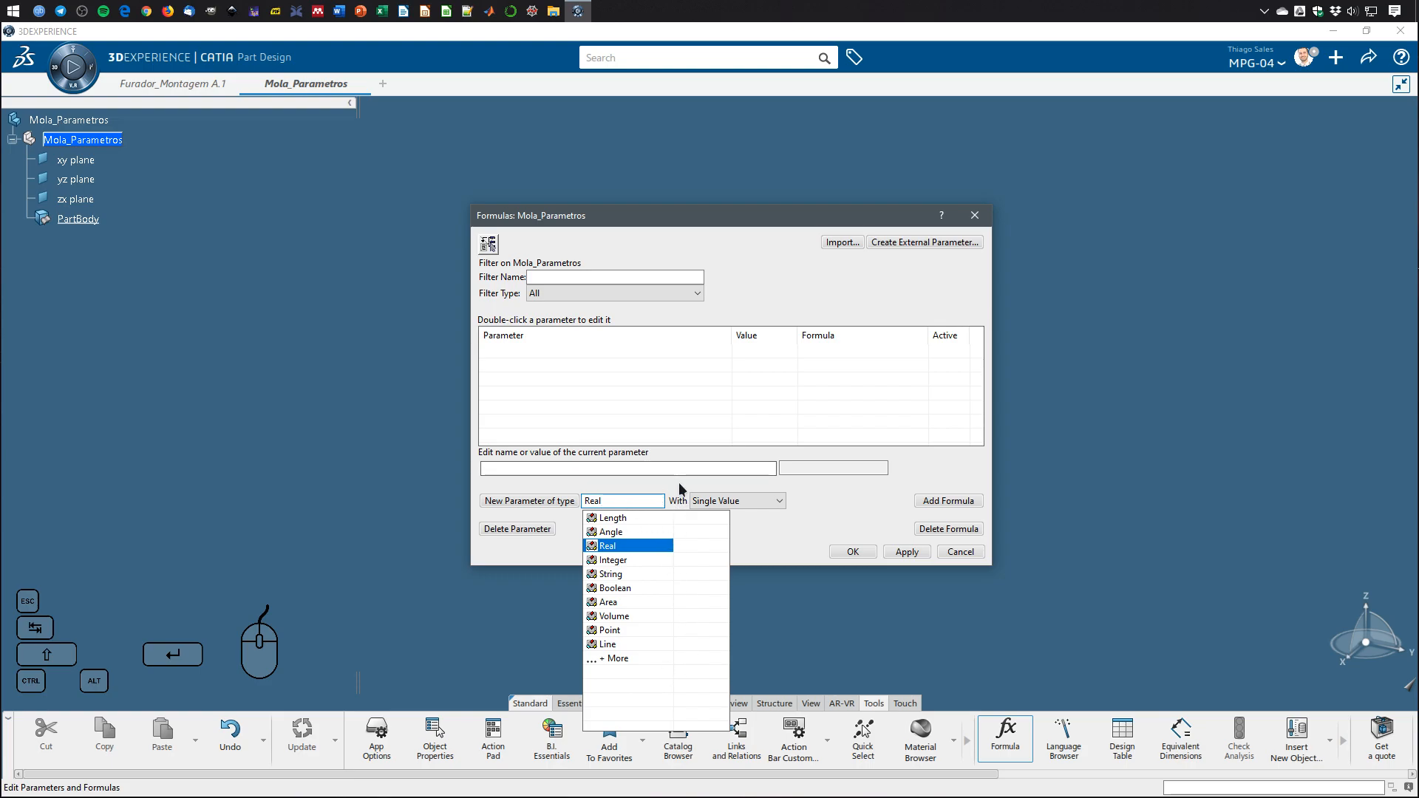
pyautogui.click(614, 547)
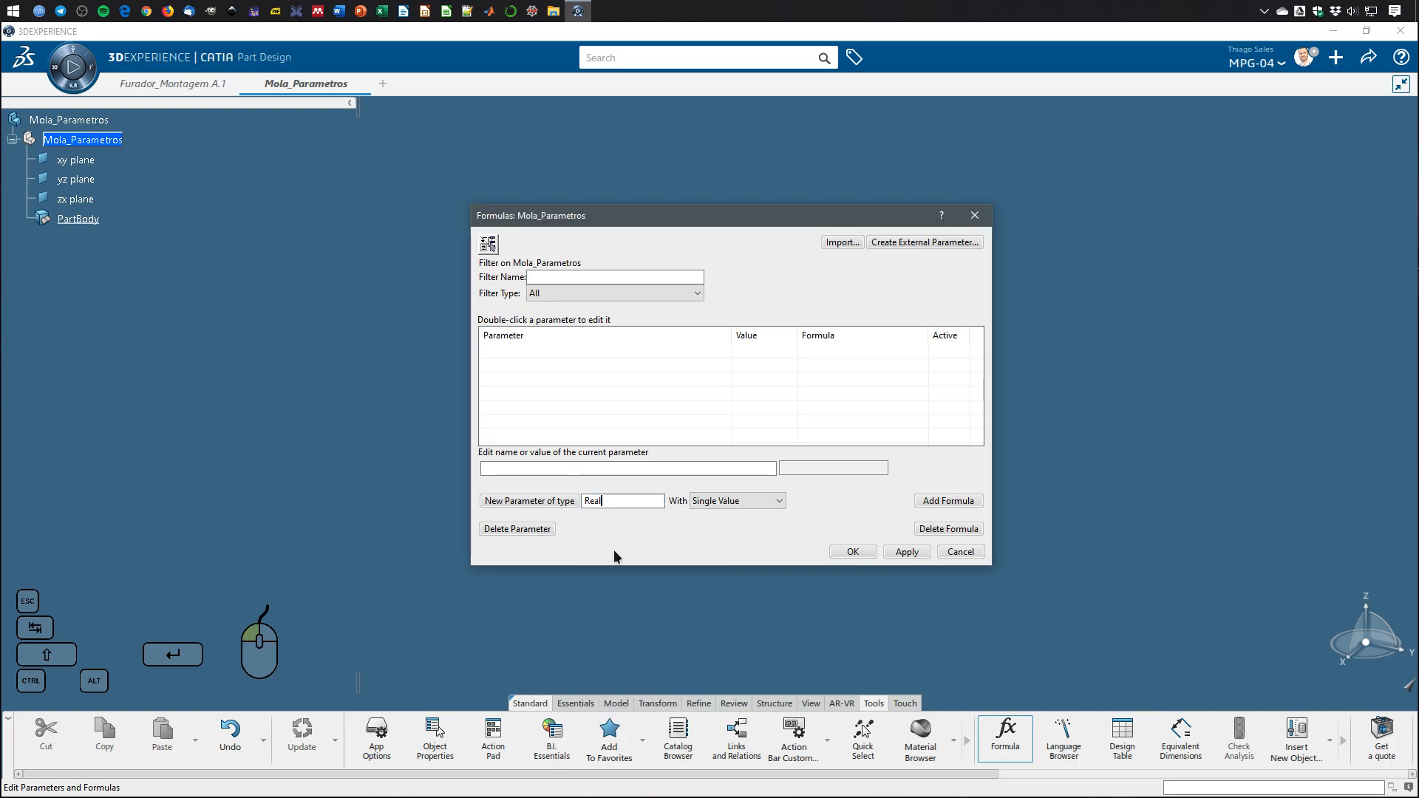
pyautogui.click(548, 509)
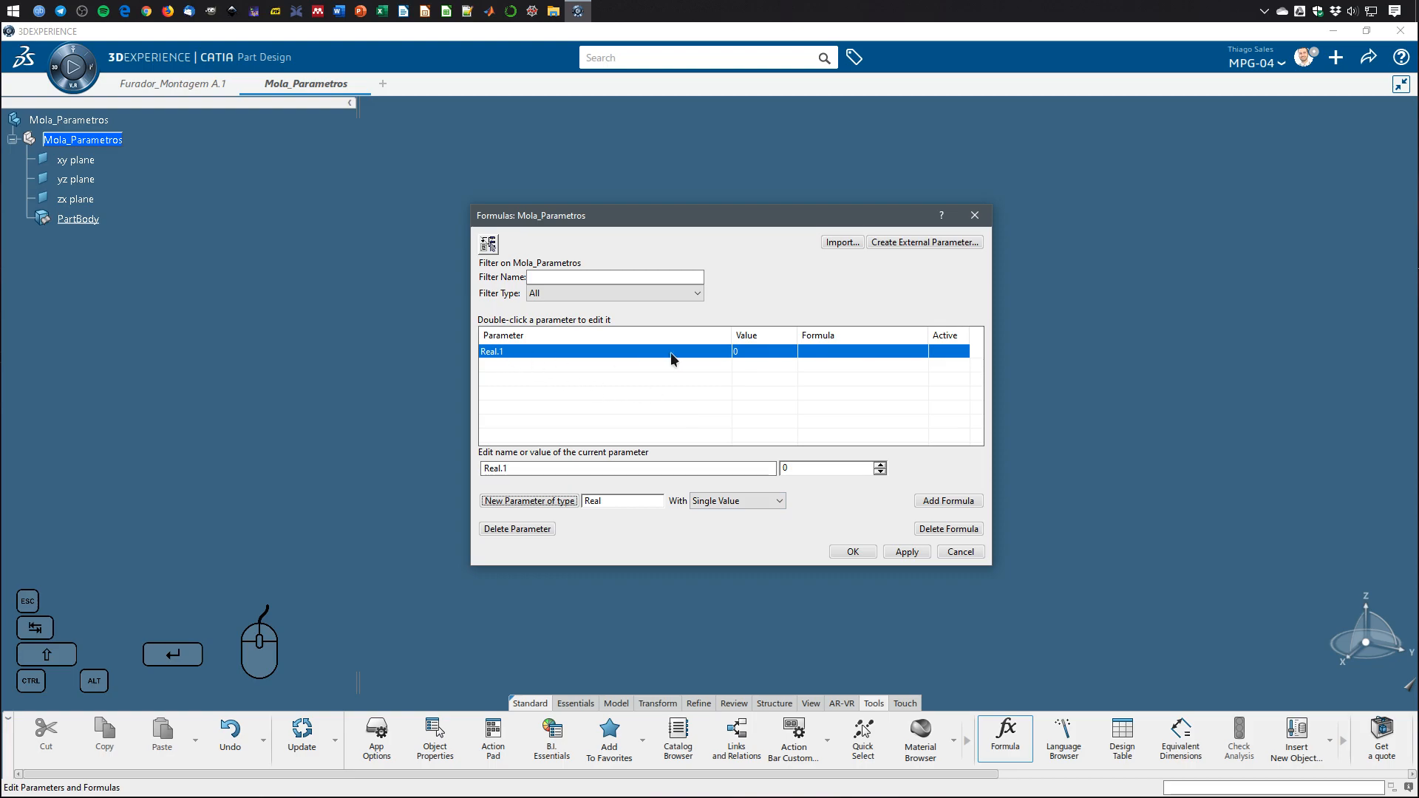
# Rename the new Real parameter to nro_espiras and set its value to 10.
pyautogui.moveTo(522, 468); pyautogui.dragTo(470, 458)
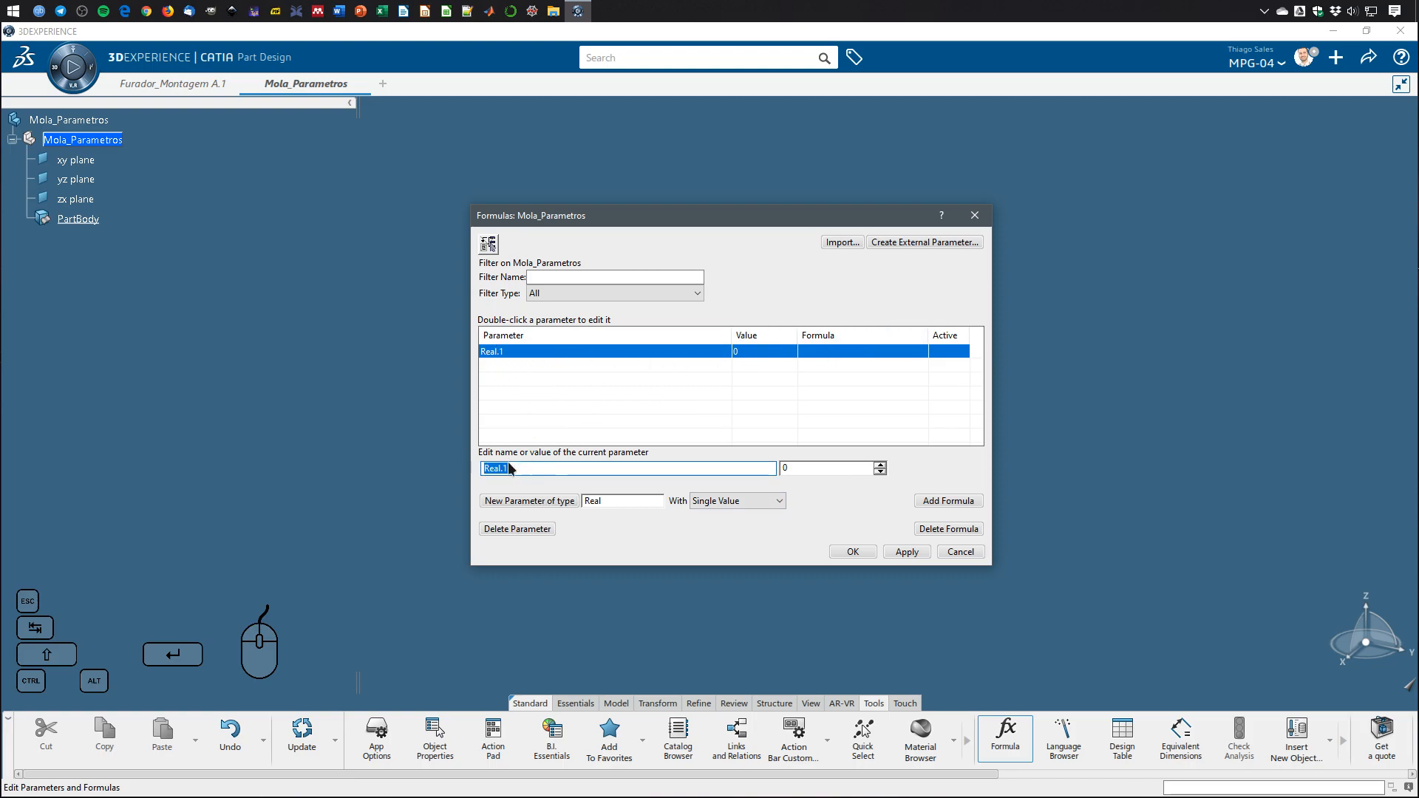
pyautogui.moveTo(517, 469); pyautogui.dragTo(475, 477)
pyautogui.write('nro_')
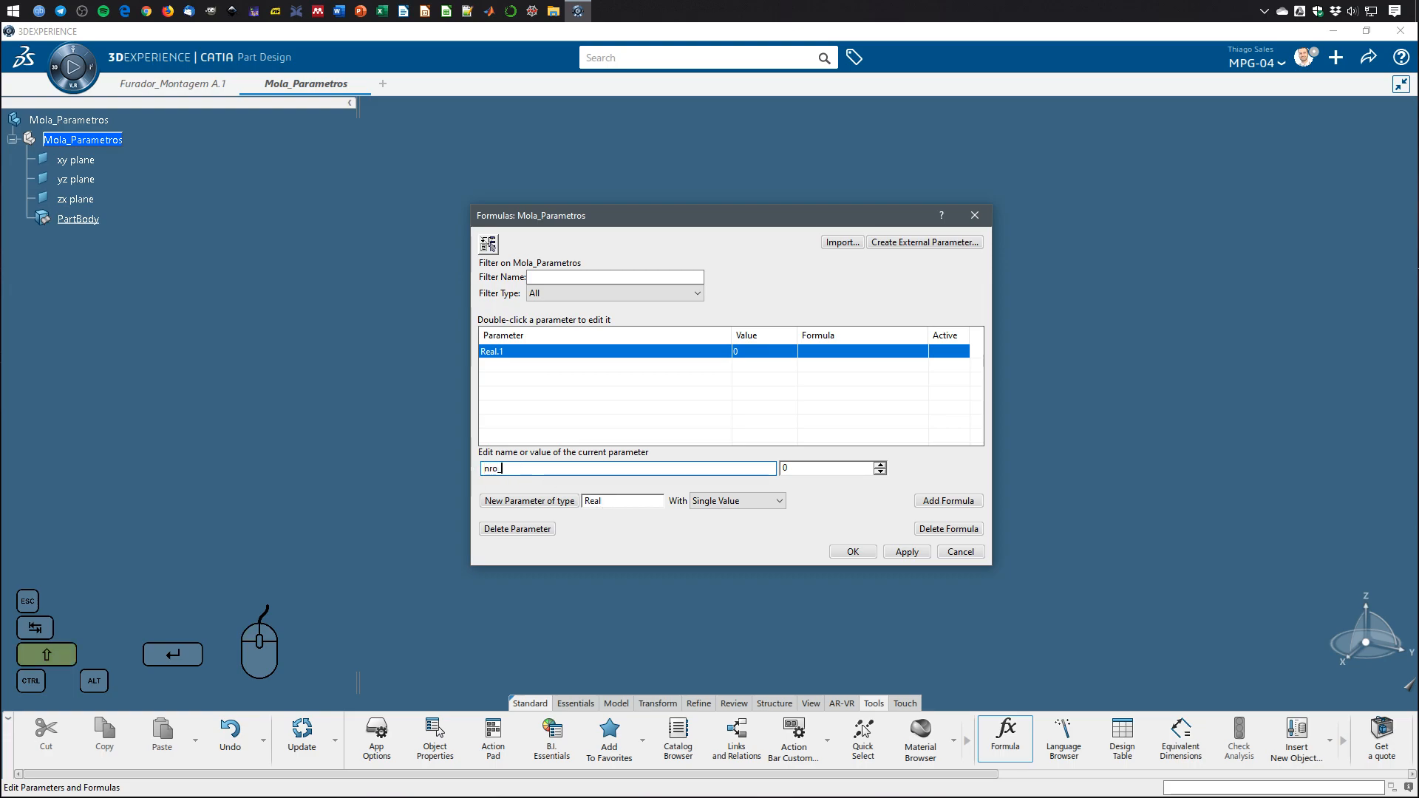
pyautogui.write('espiras')
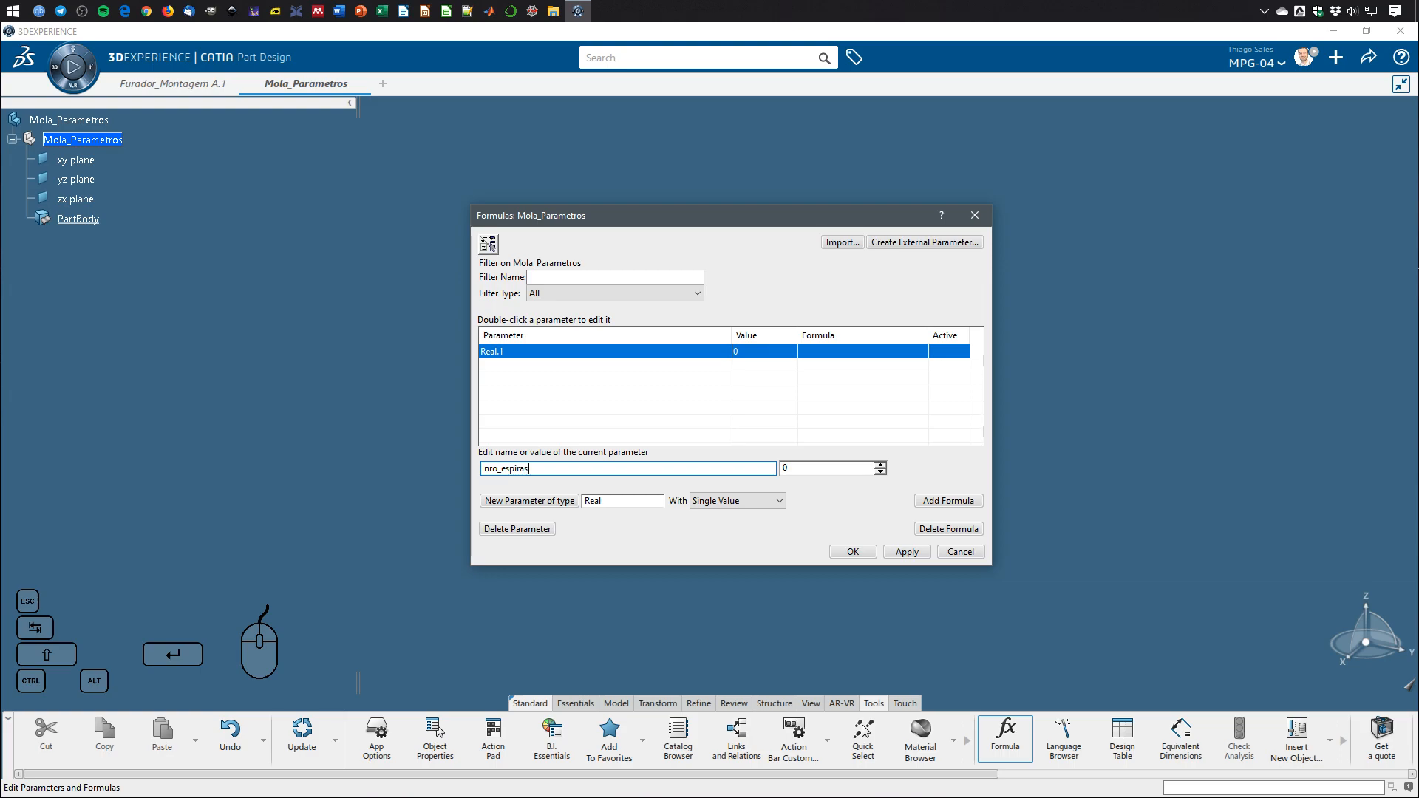
pyautogui.press('Tab')
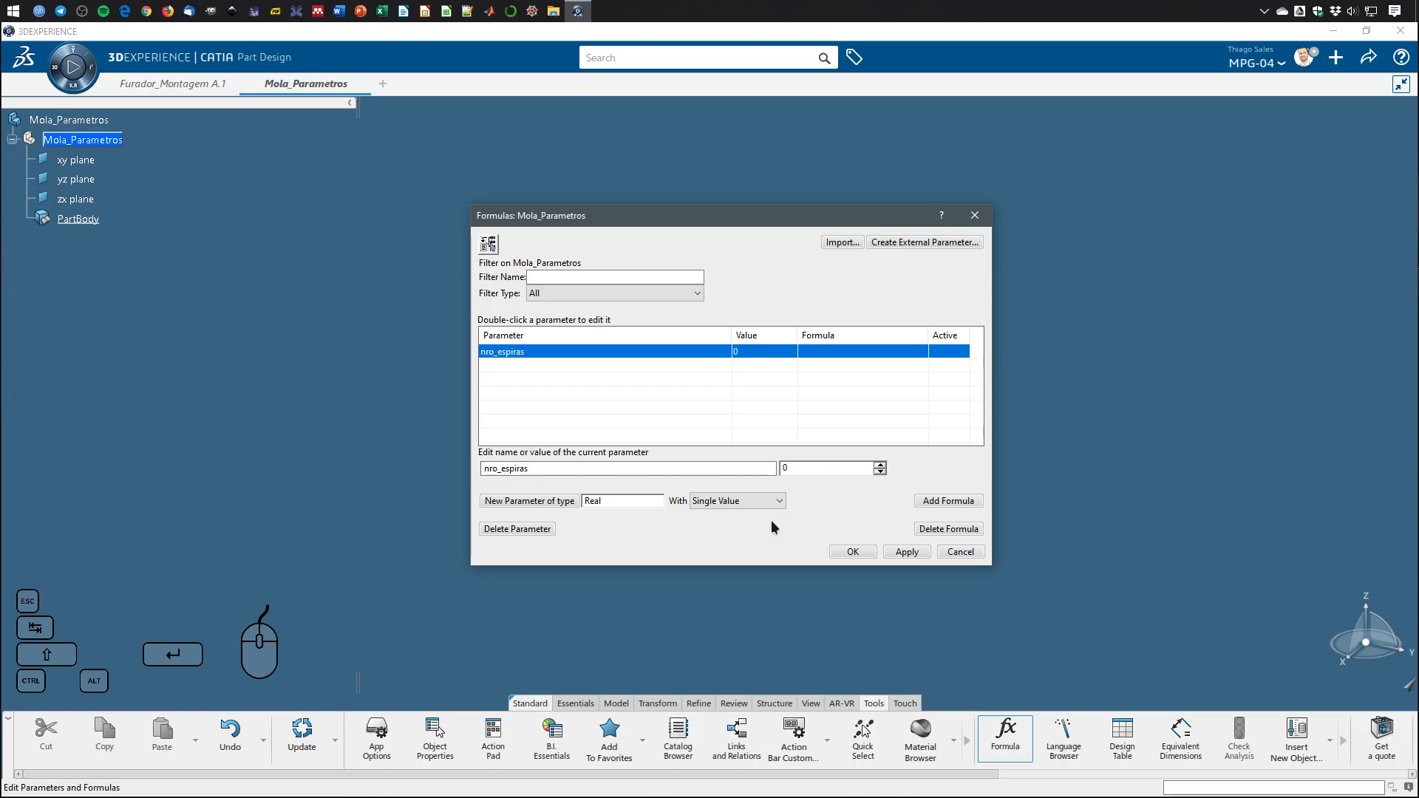
pyautogui.click(820, 469)
pyautogui.doubleClick(820, 468)
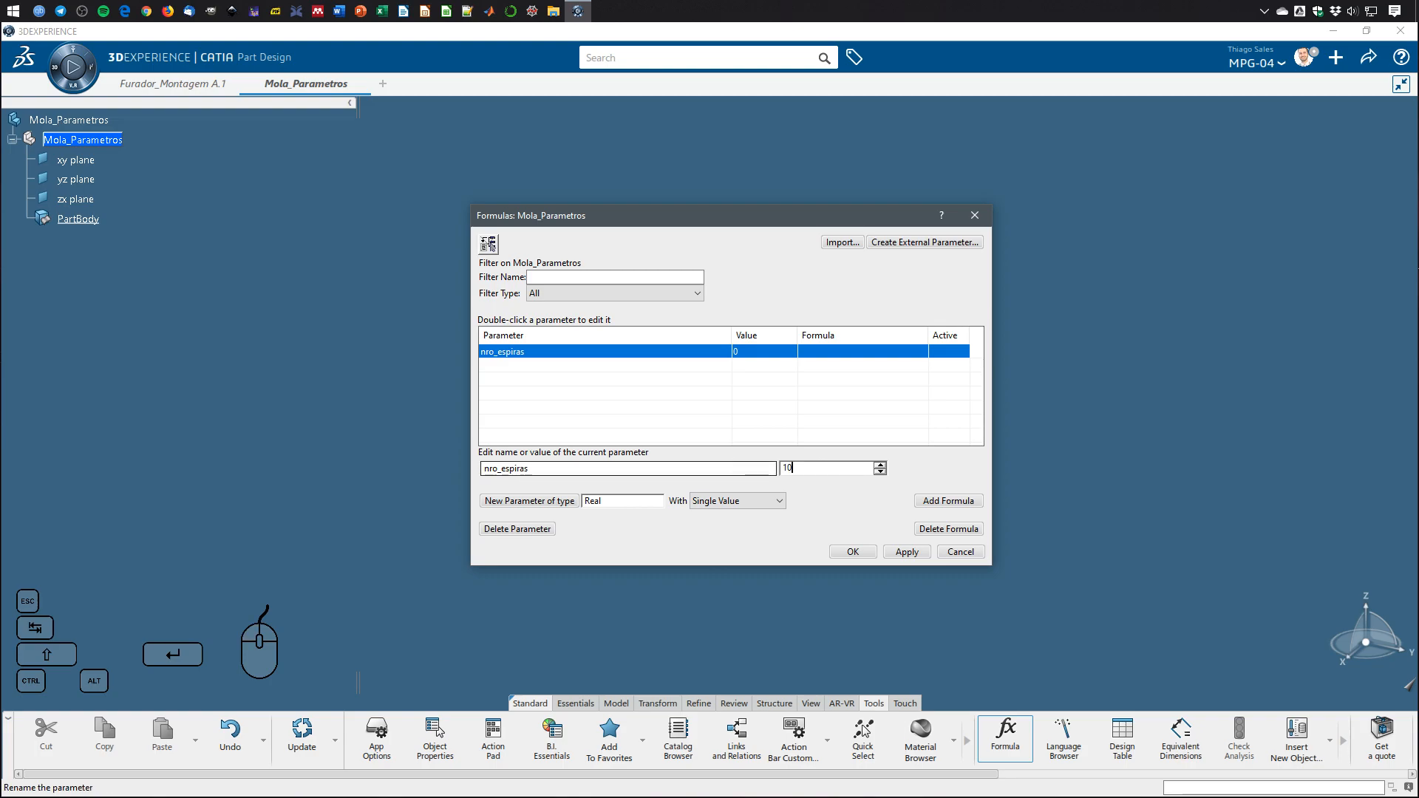
pyautogui.click(529, 469)
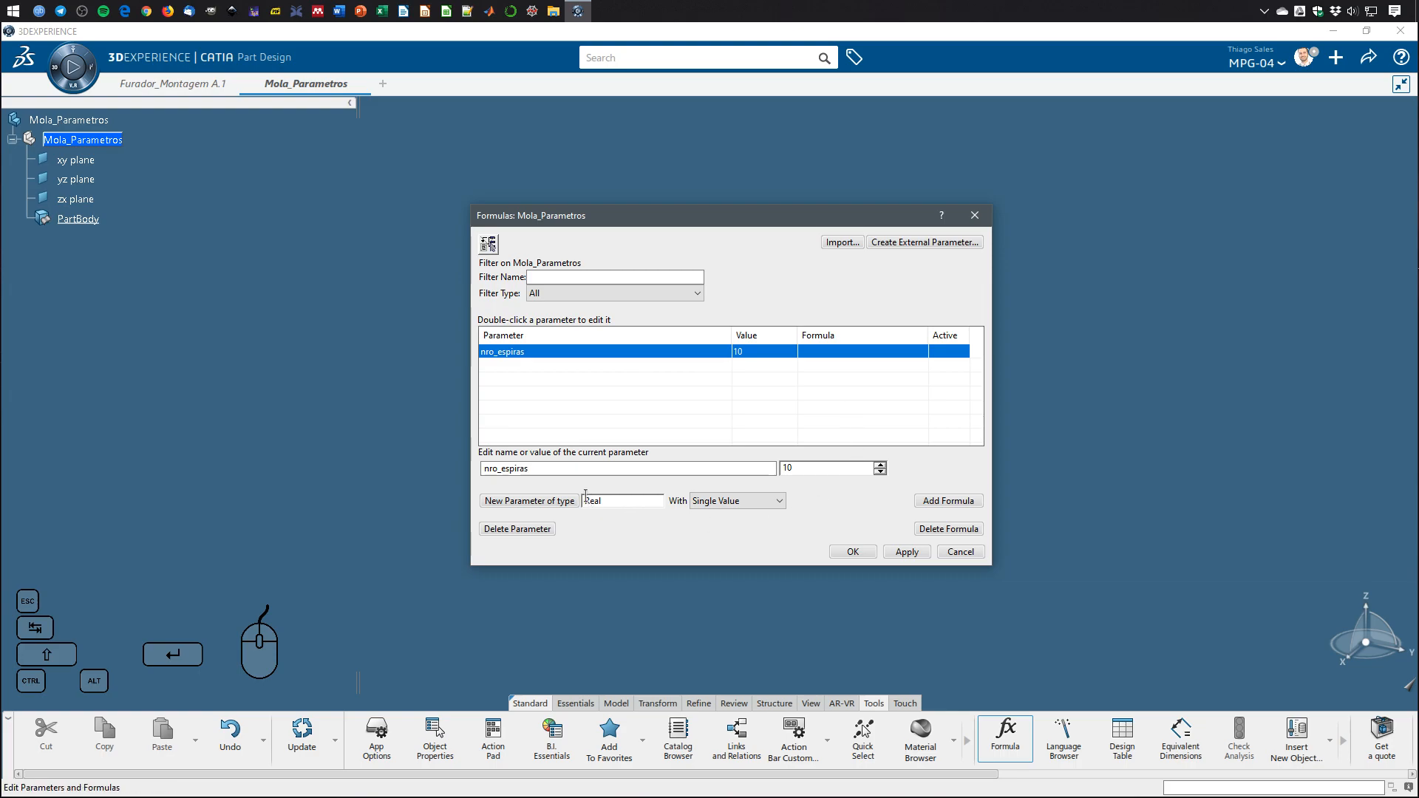
# Create a single-value Length parameter named altura_mola, set it to 150 mm and apply it.
pyautogui.click(628, 498)
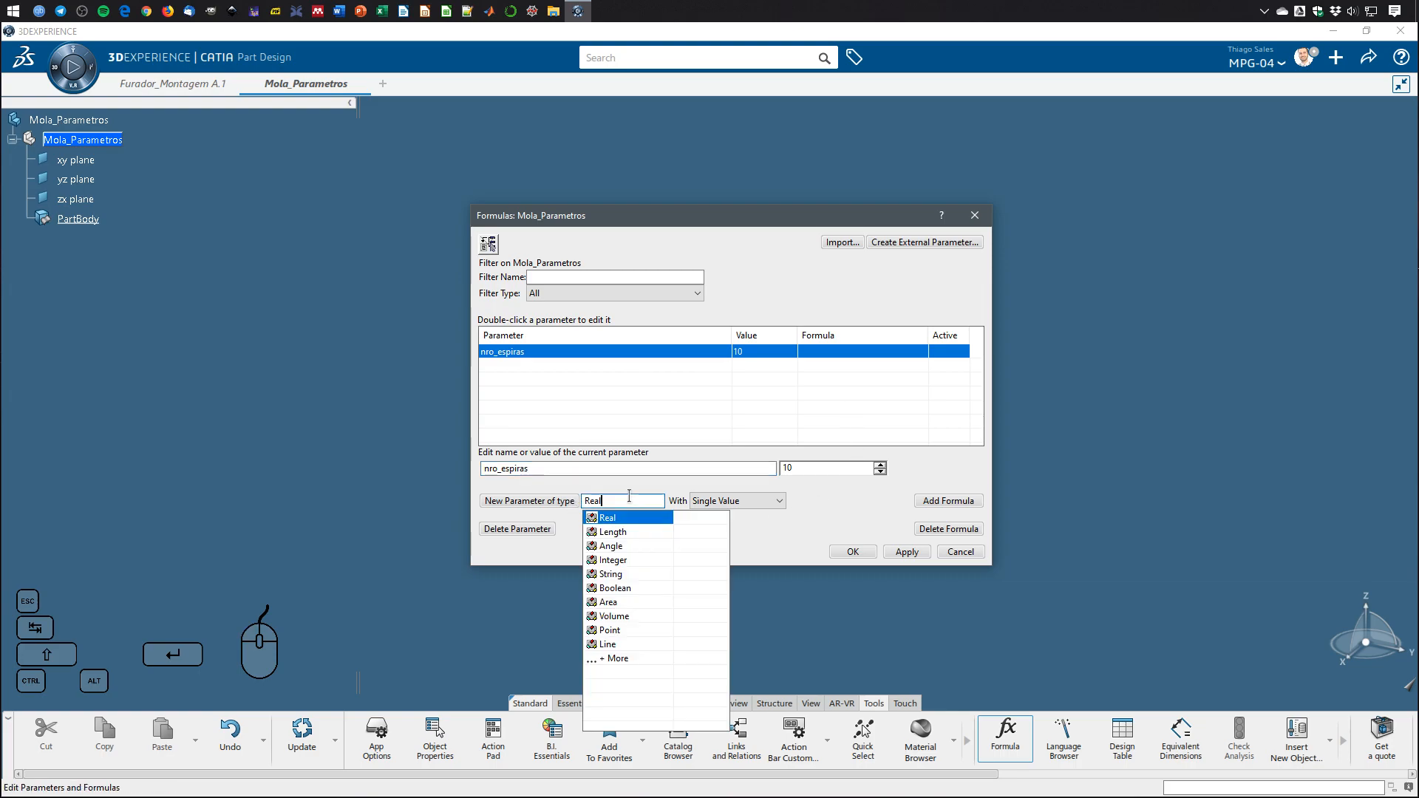
pyautogui.click(623, 532)
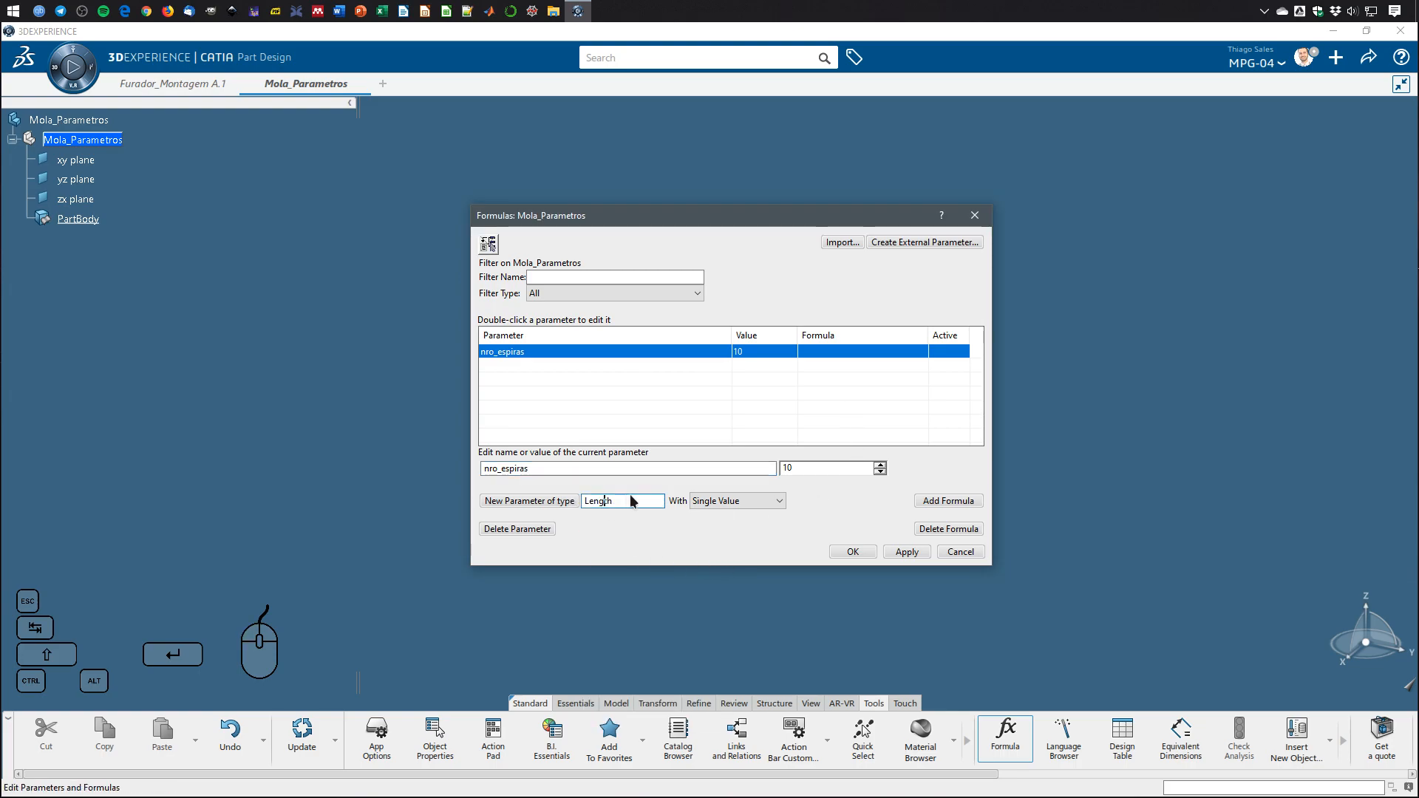
pyautogui.click(532, 503)
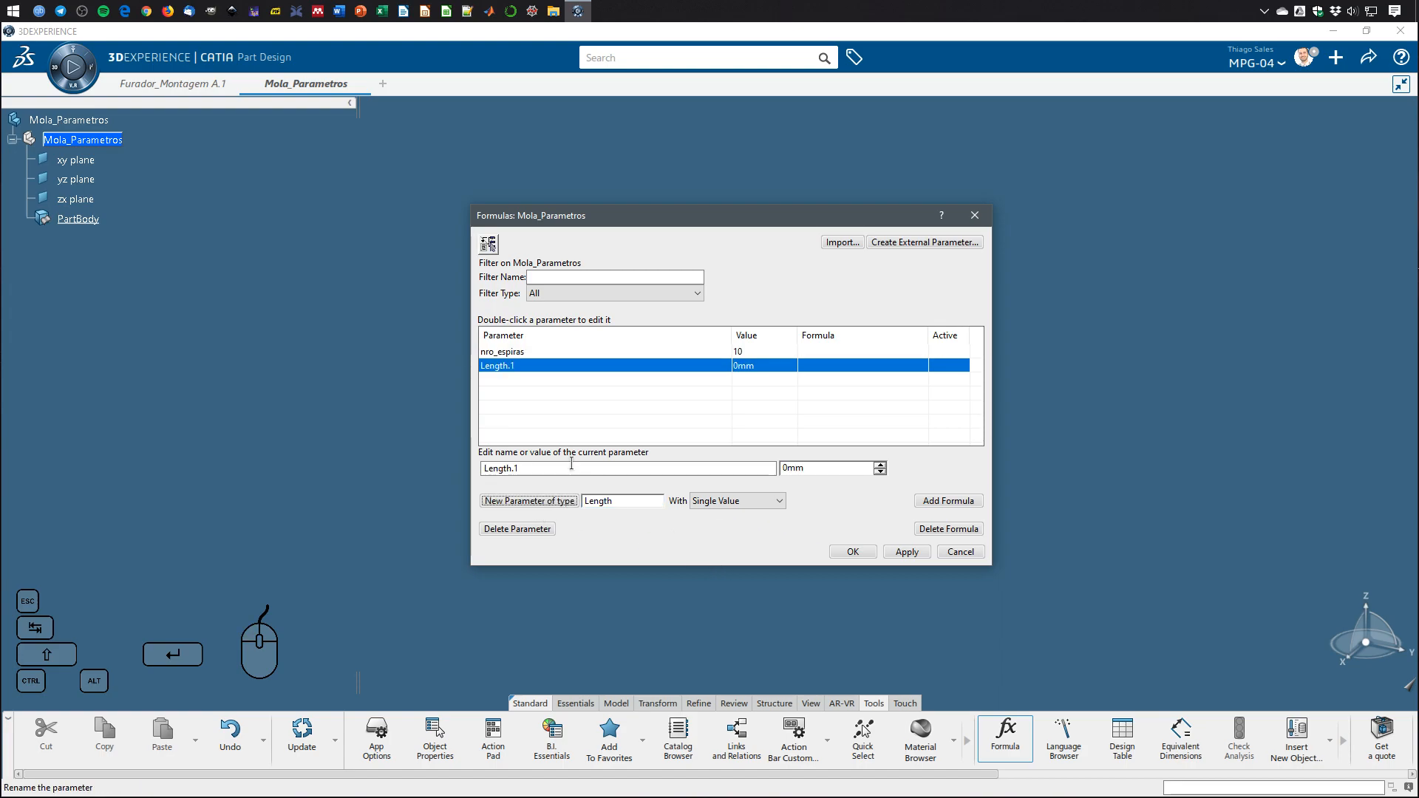
pyautogui.write('altura_mola')
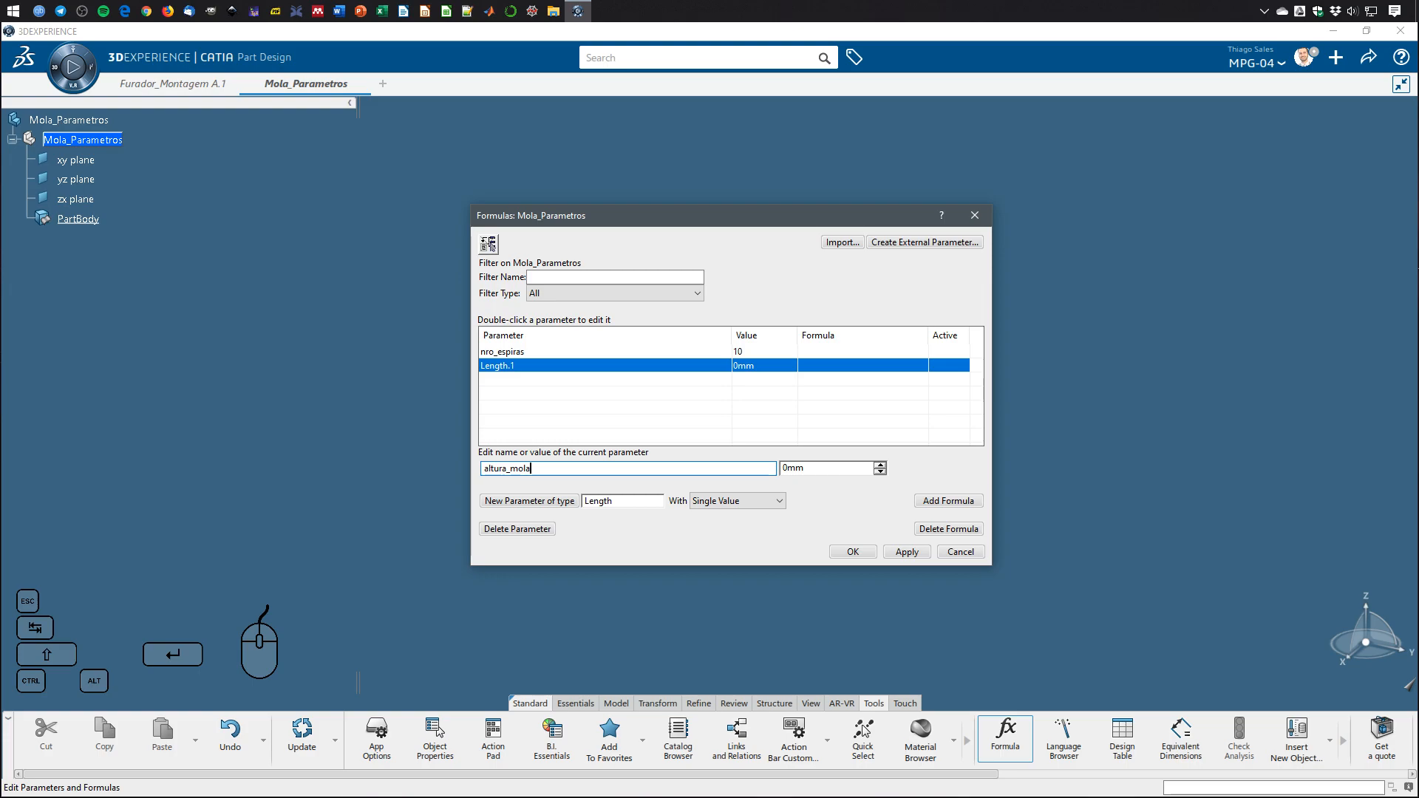
pyautogui.click(787, 468)
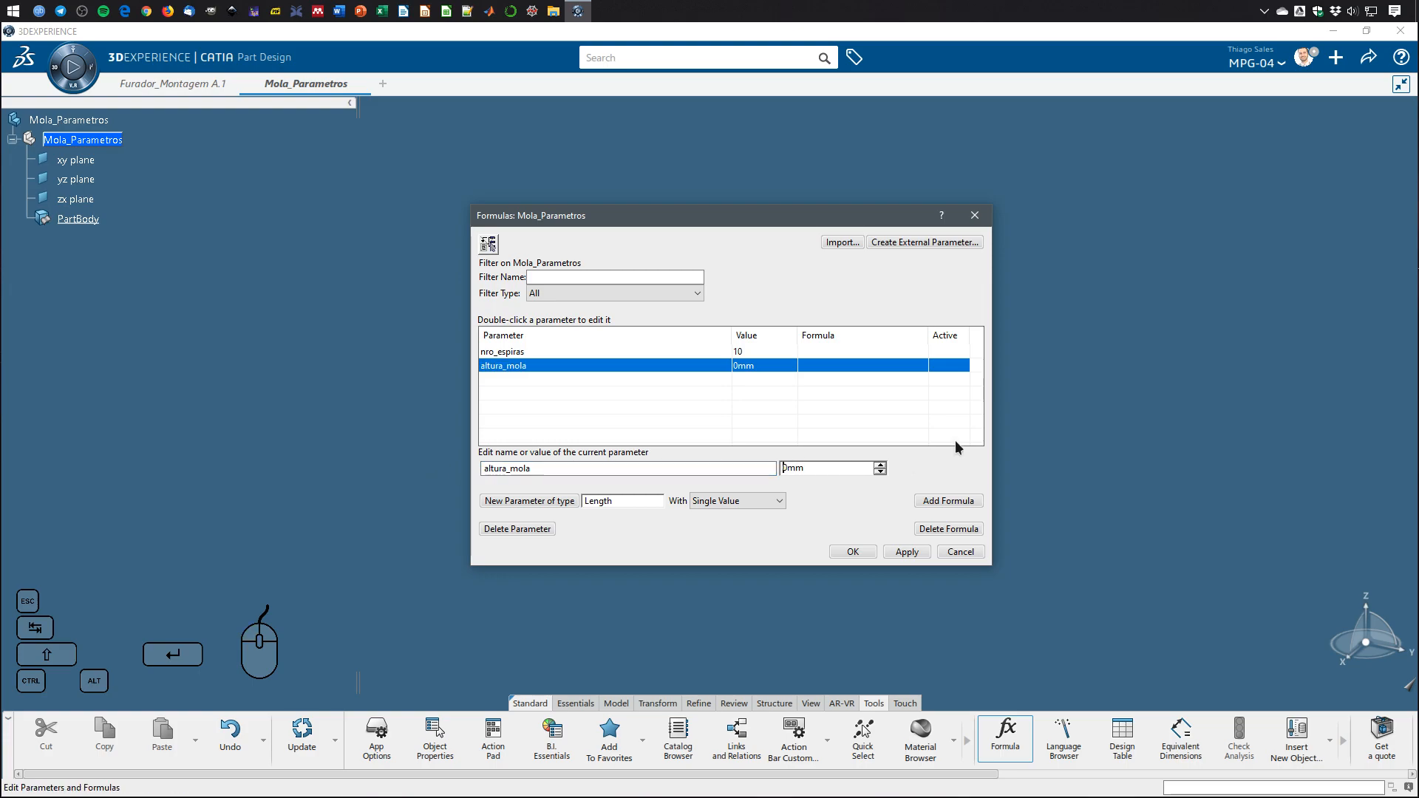
pyautogui.write('15')
pyautogui.click(914, 552)
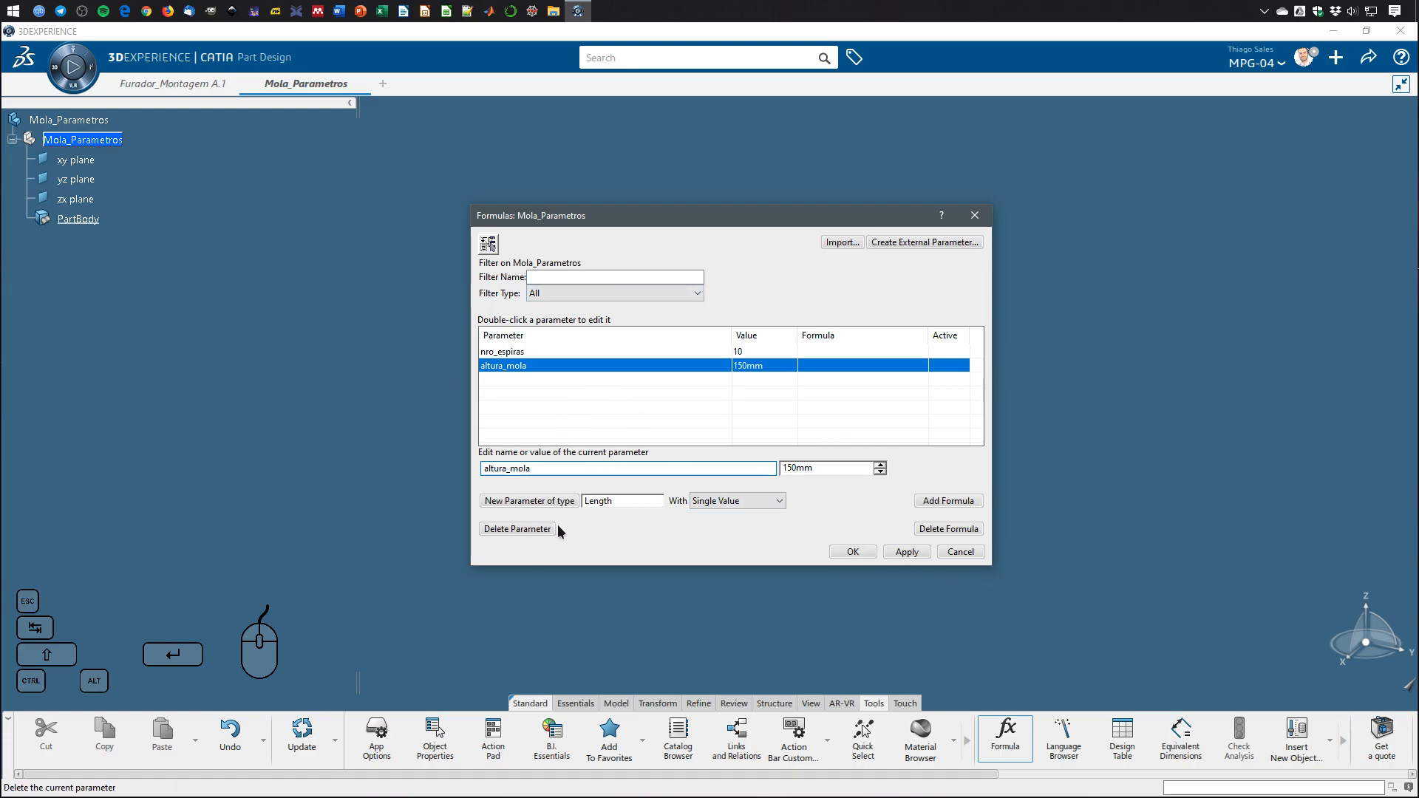
pyautogui.click(518, 352)
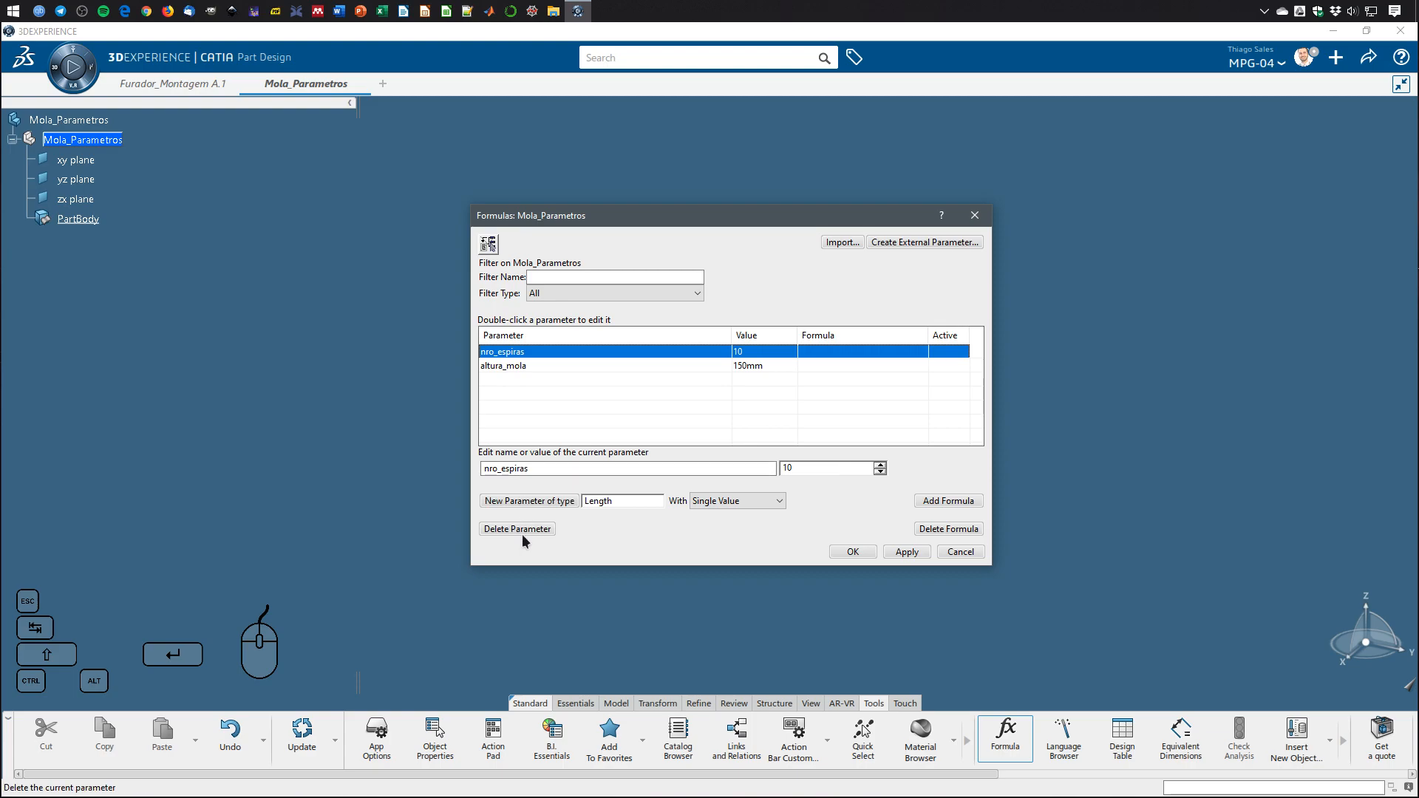
pyautogui.click(521, 369)
pyautogui.click(517, 353)
pyautogui.click(519, 365)
pyautogui.click(517, 353)
pyautogui.click(518, 366)
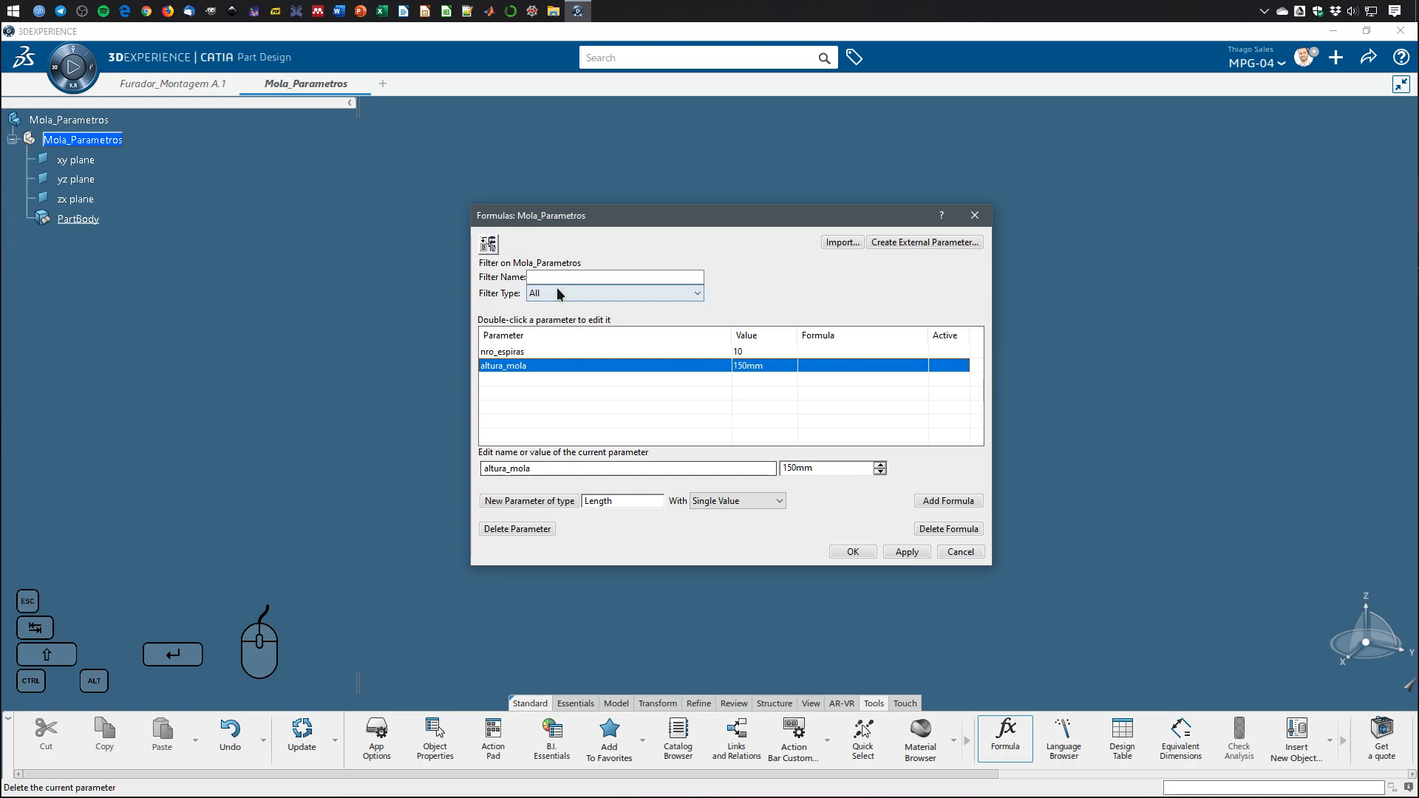
pyautogui.click(580, 294)
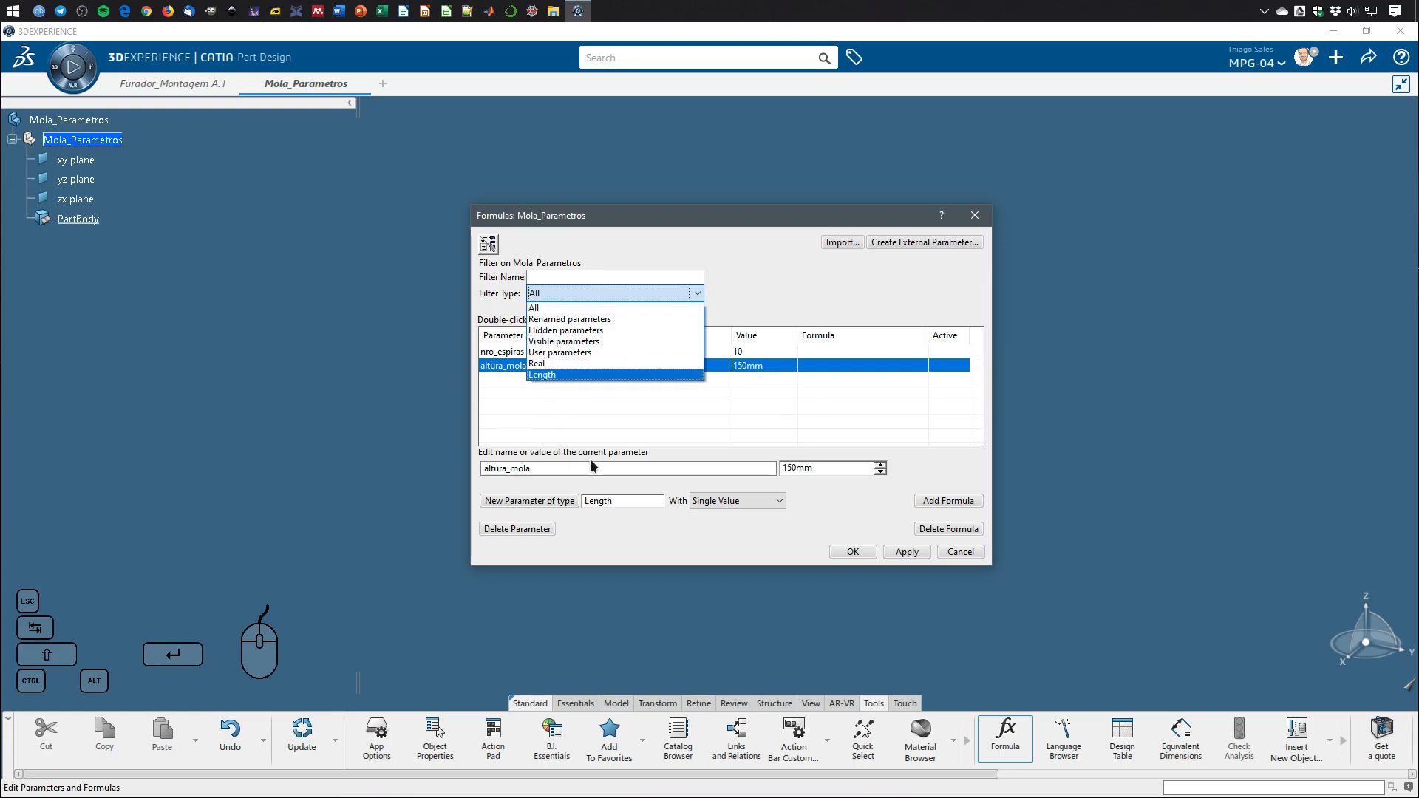
pyautogui.click(605, 246)
pyautogui.click(567, 470)
pyautogui.click(568, 470)
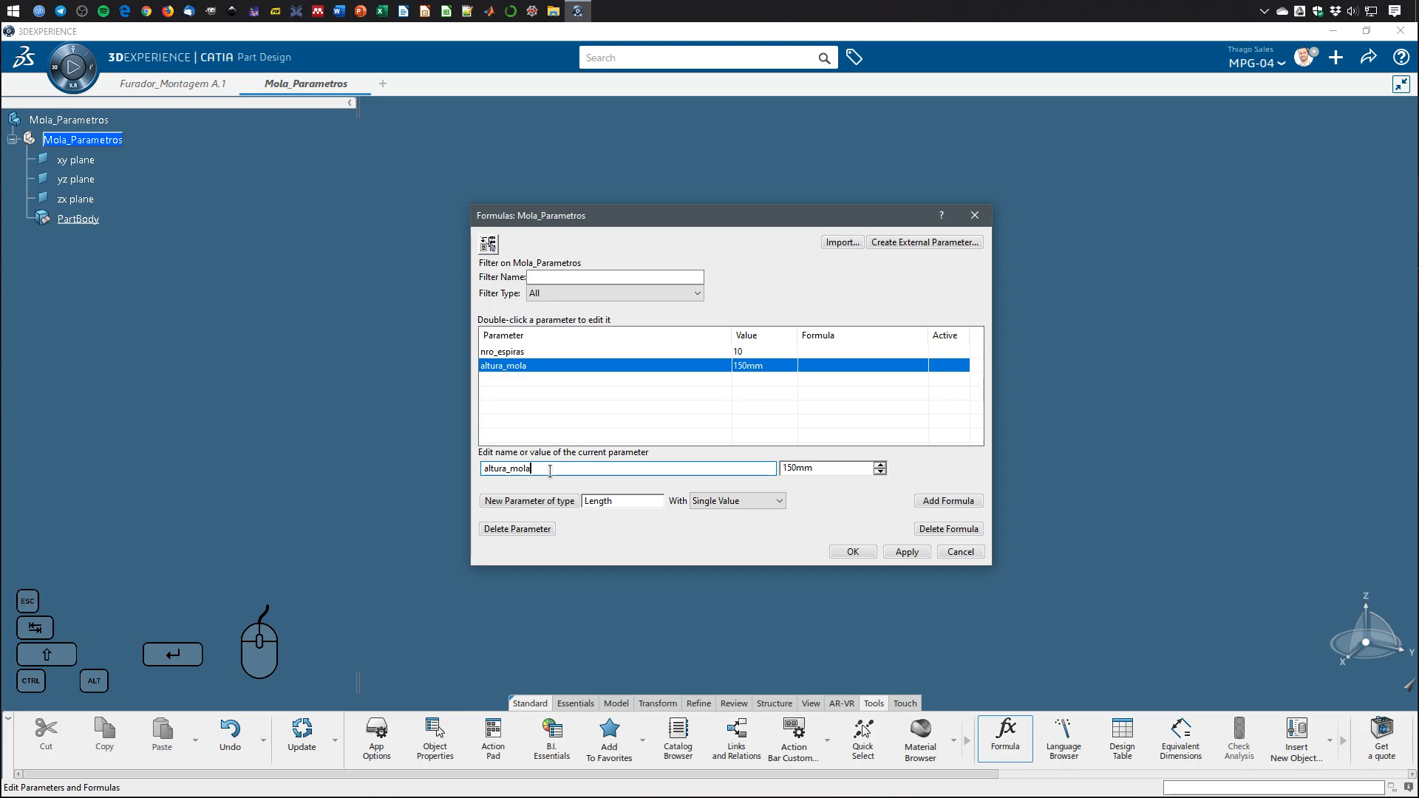
# Filter the parameter list by Renamed parameters and return the filter type to All.
pyautogui.click(584, 298)
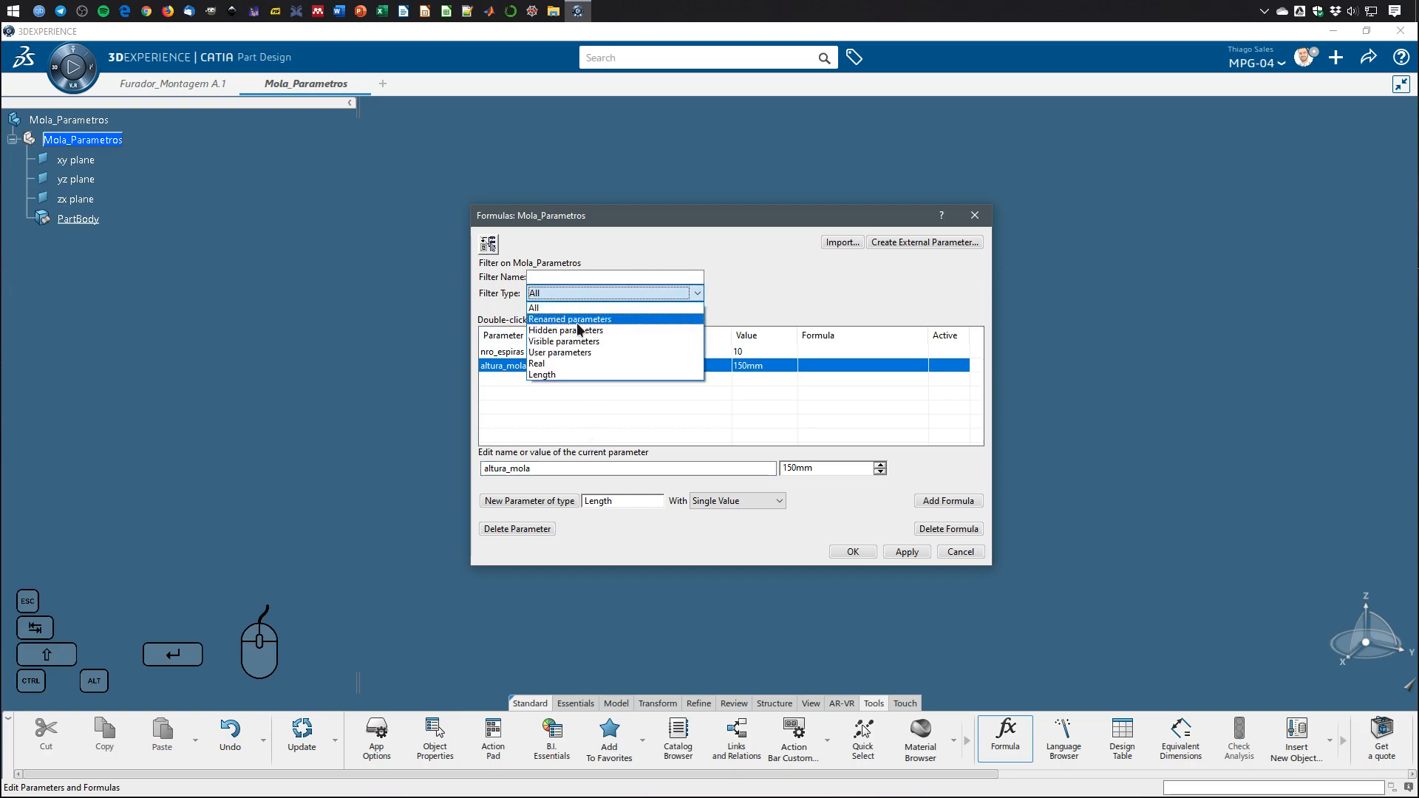
pyautogui.click(581, 320)
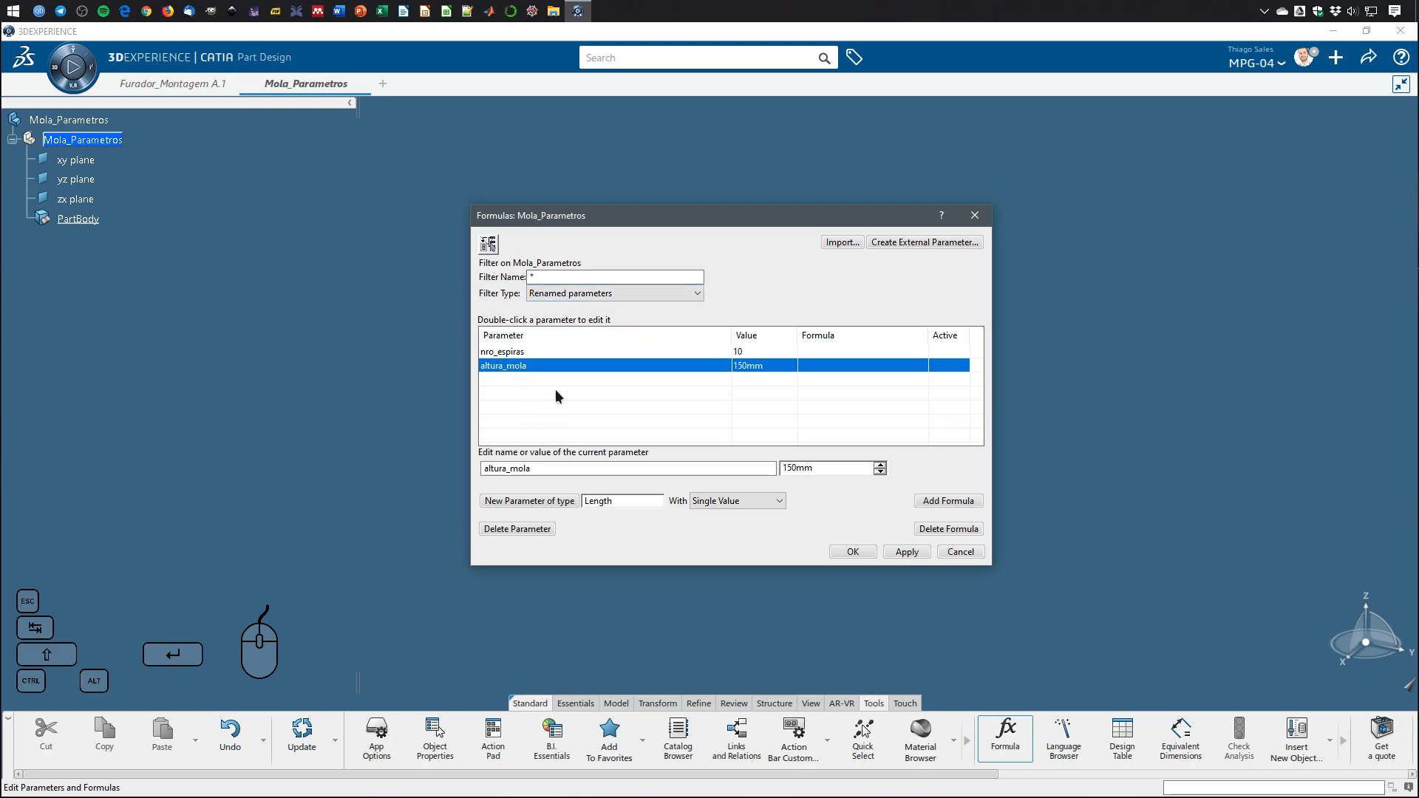
pyautogui.click(618, 293)
pyautogui.click(562, 302)
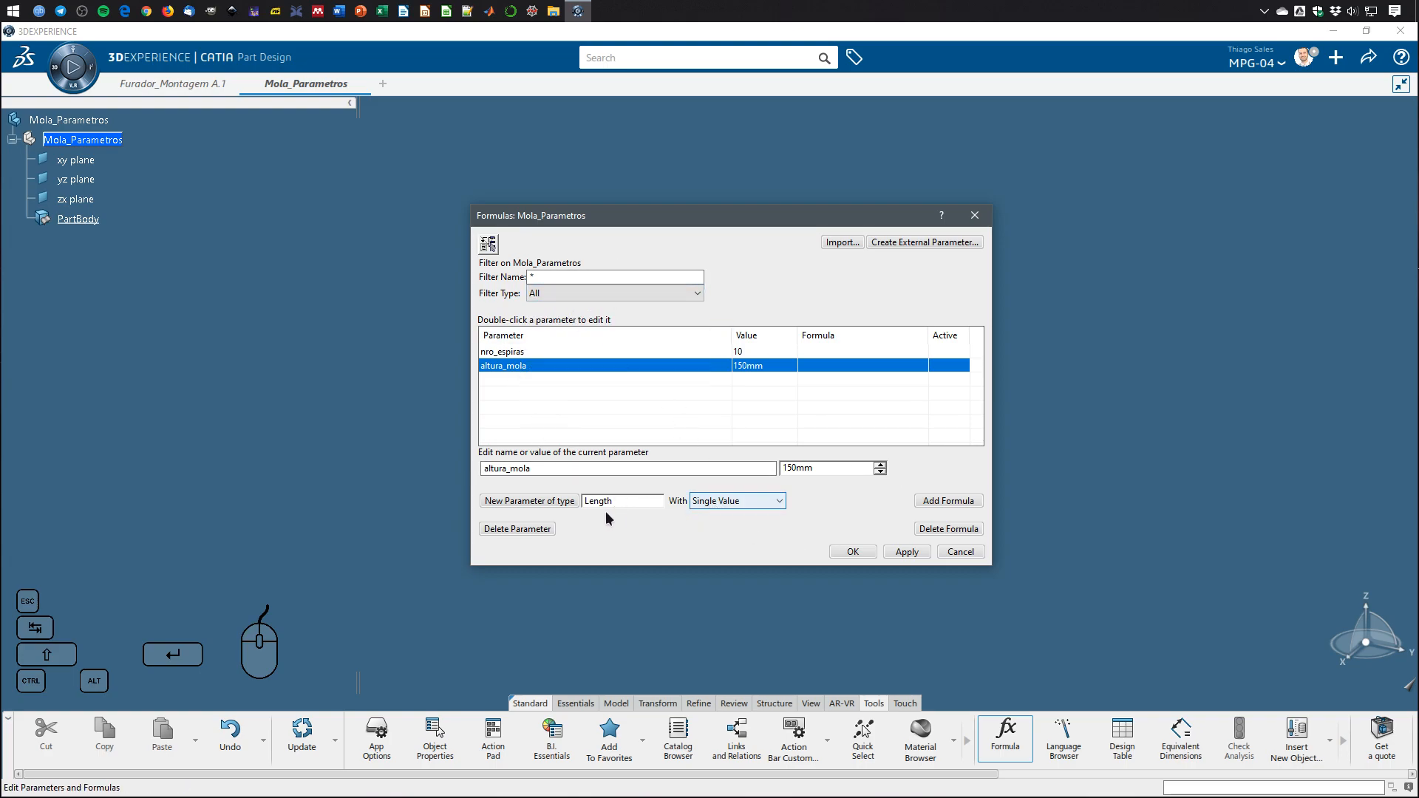
# Keep Single Value as the setting for new parameters and confirm the formulas of Mola_Parametros.
pyautogui.click(743, 504)
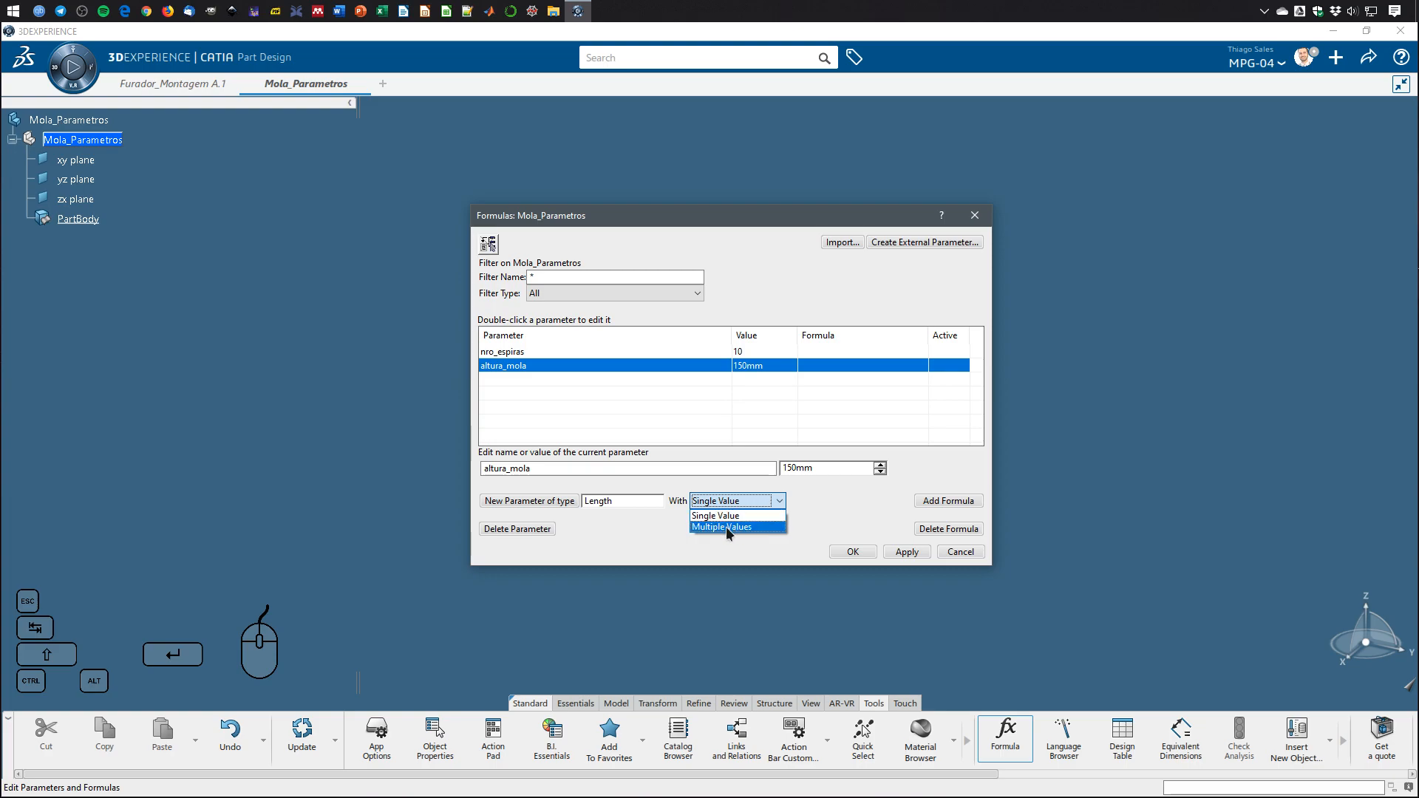
pyautogui.click(741, 517)
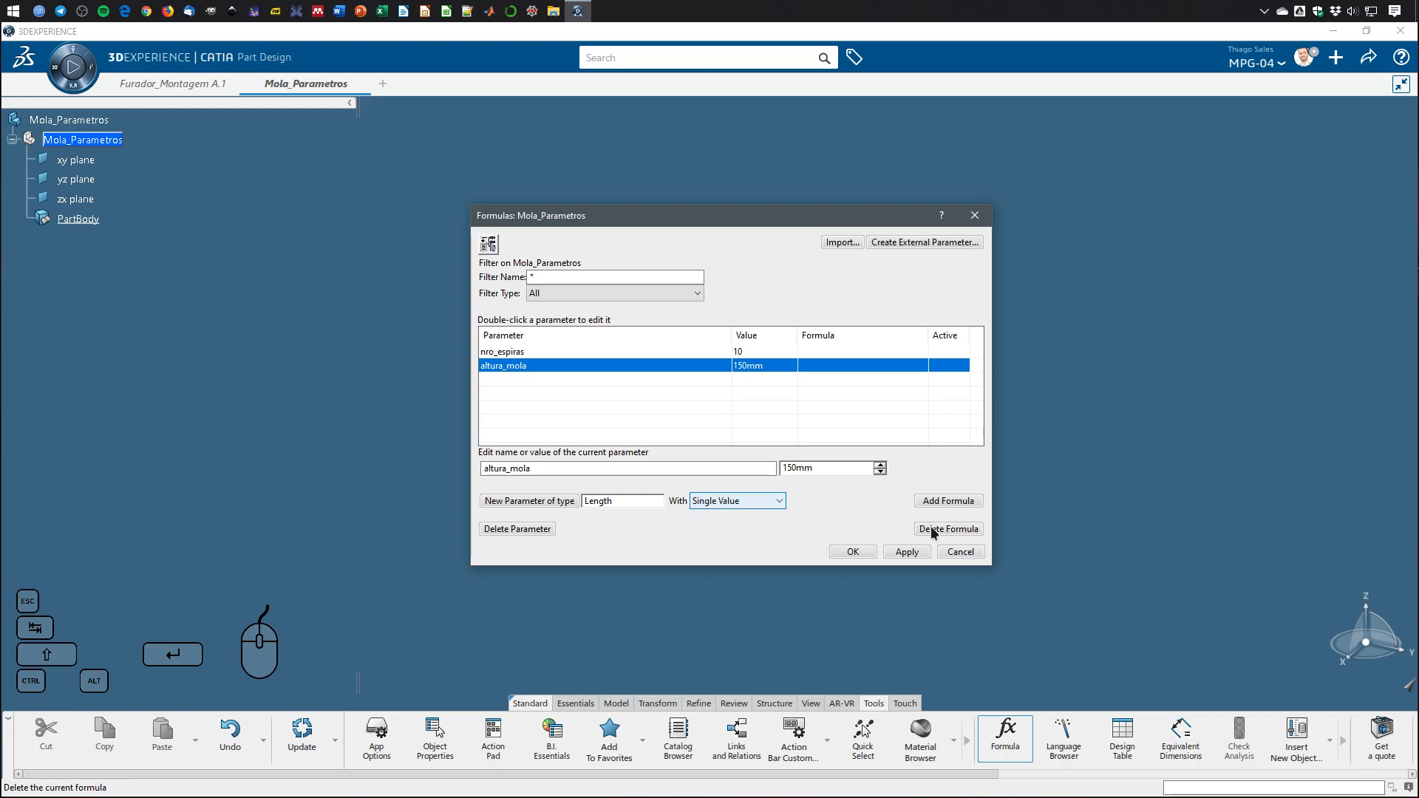
pyautogui.click(773, 366)
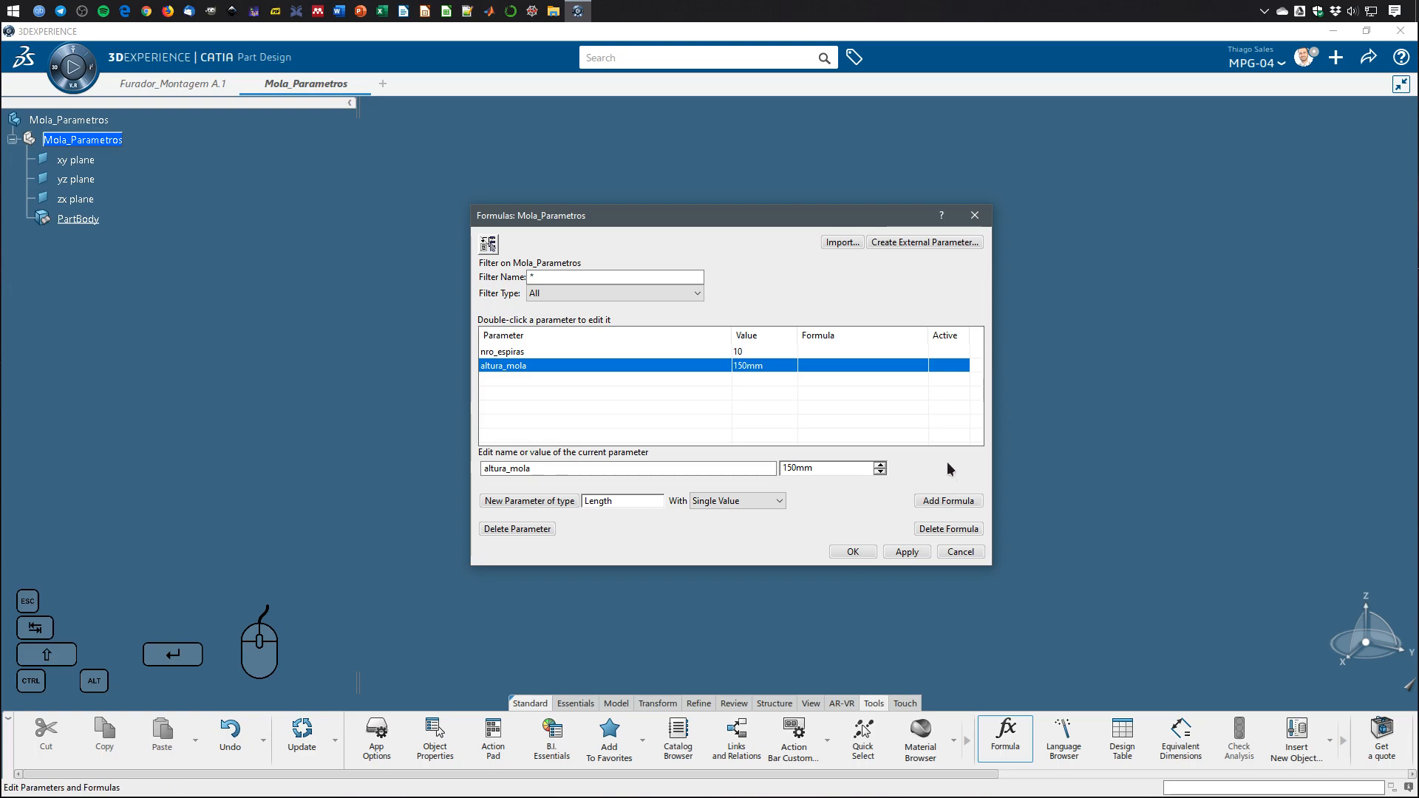
pyautogui.click(852, 553)
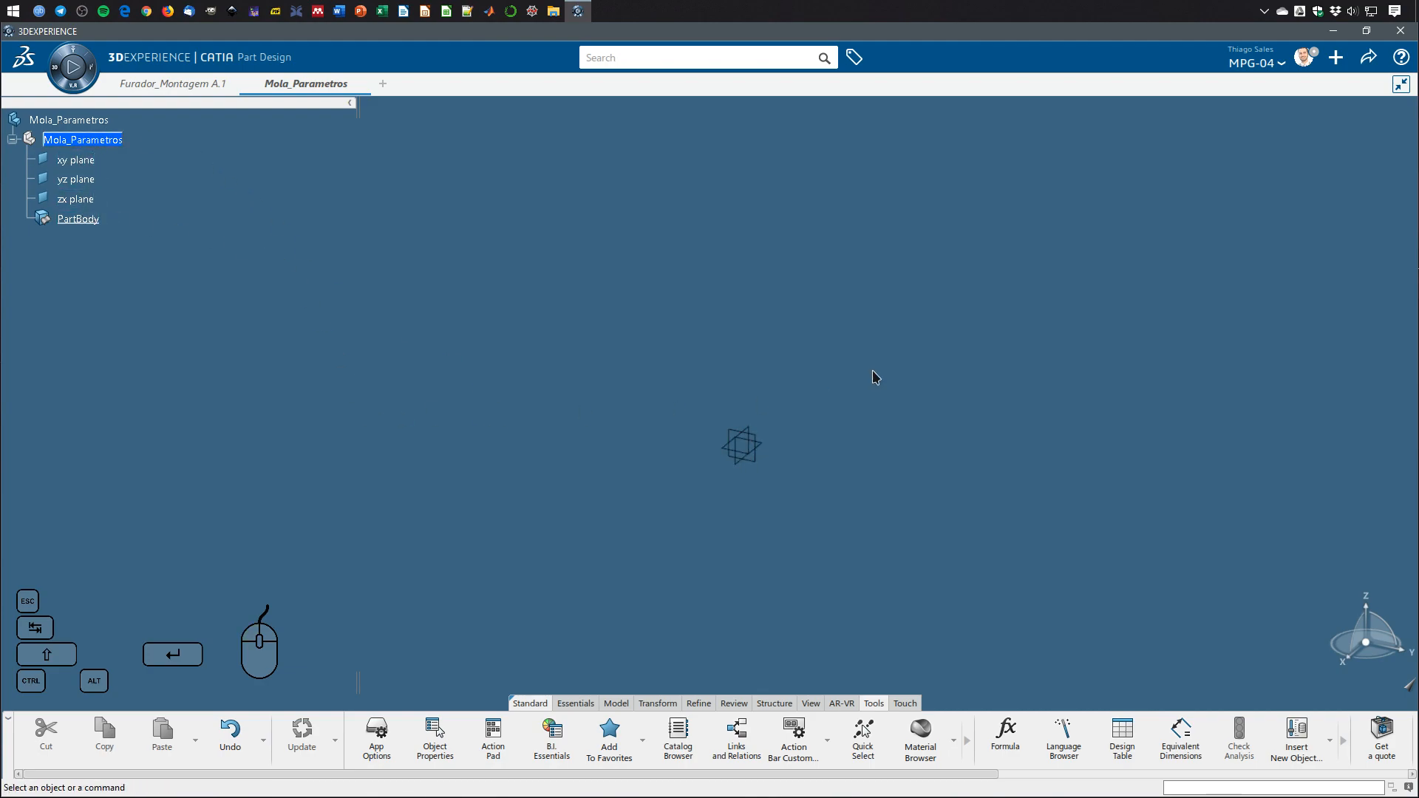
# Open the application preferences and check the Units section beside Parameters & Relations.
pyautogui.click(1303, 57)
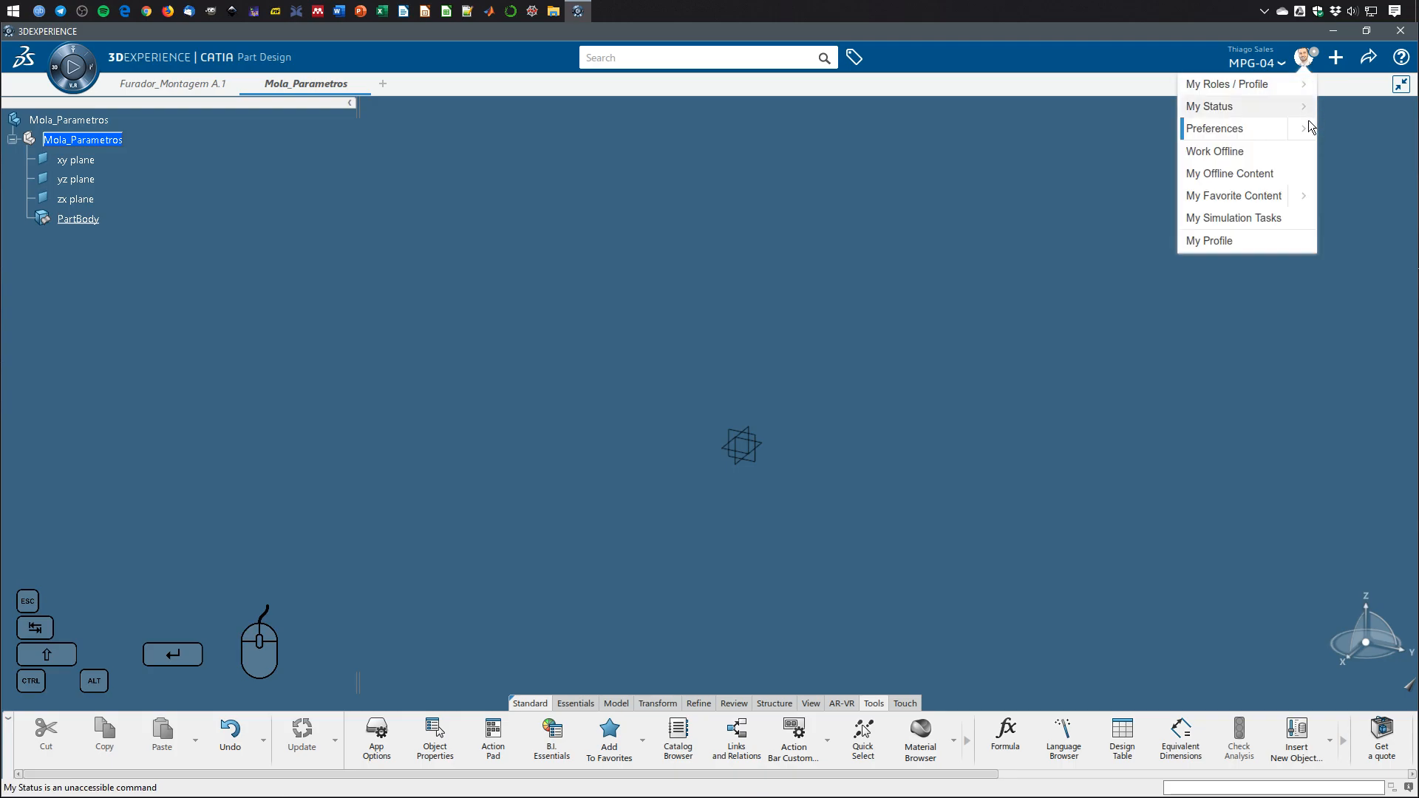
pyautogui.click(1244, 129)
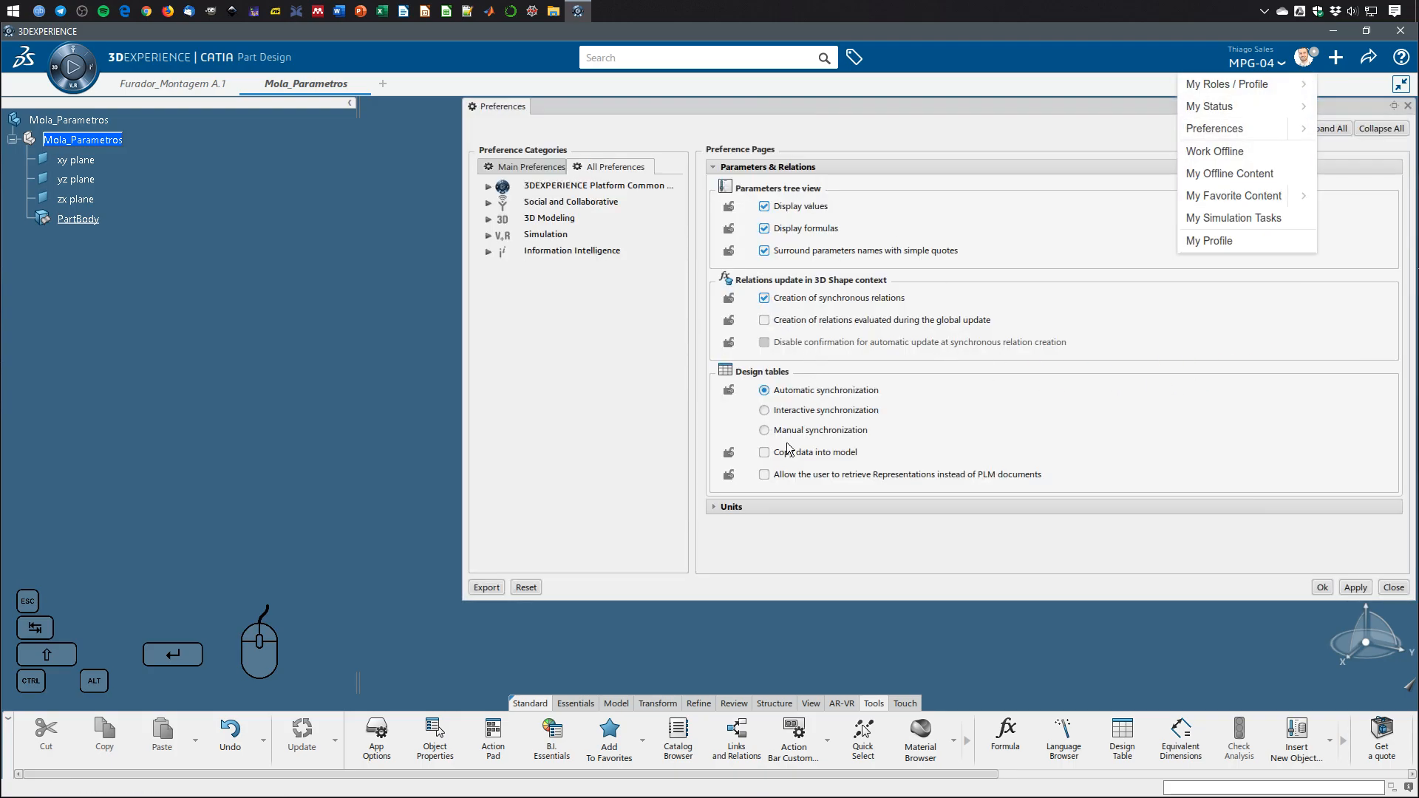
pyautogui.click(755, 508)
pyautogui.click(766, 508)
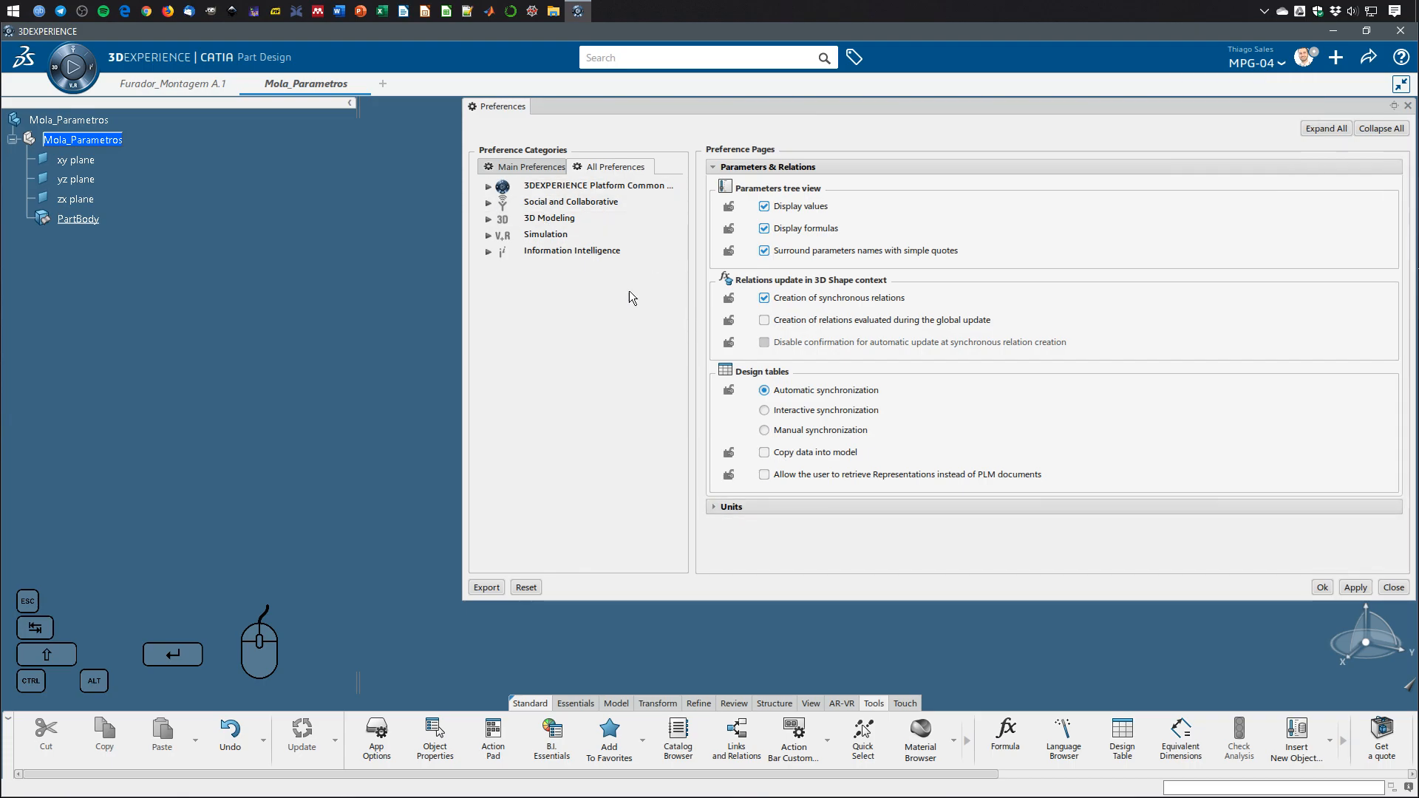
# Look through the Part Design and Sketcher preferences of 3D Modeling Core for tree display options.
pyautogui.doubleClick(539, 224)
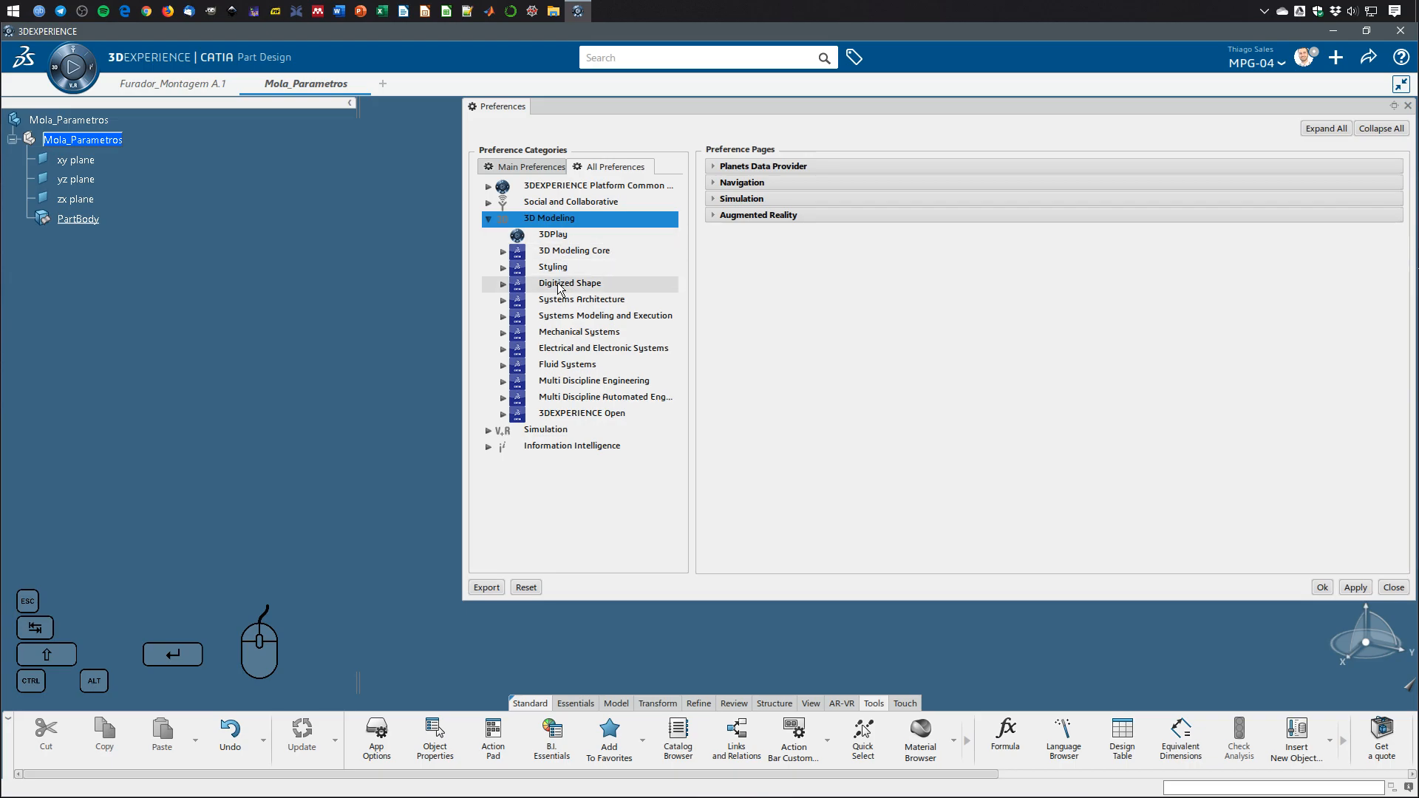
pyautogui.doubleClick(574, 253)
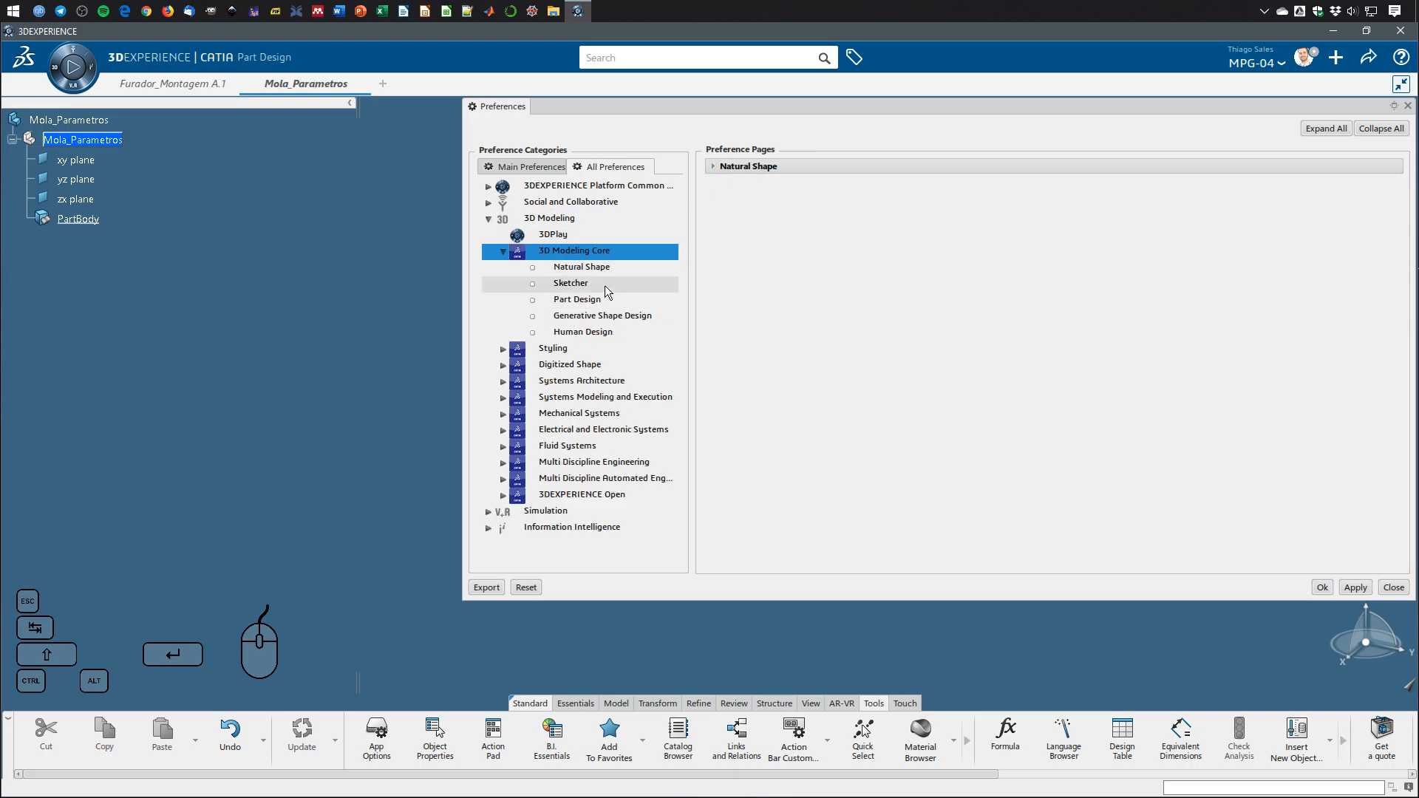
pyautogui.click(595, 302)
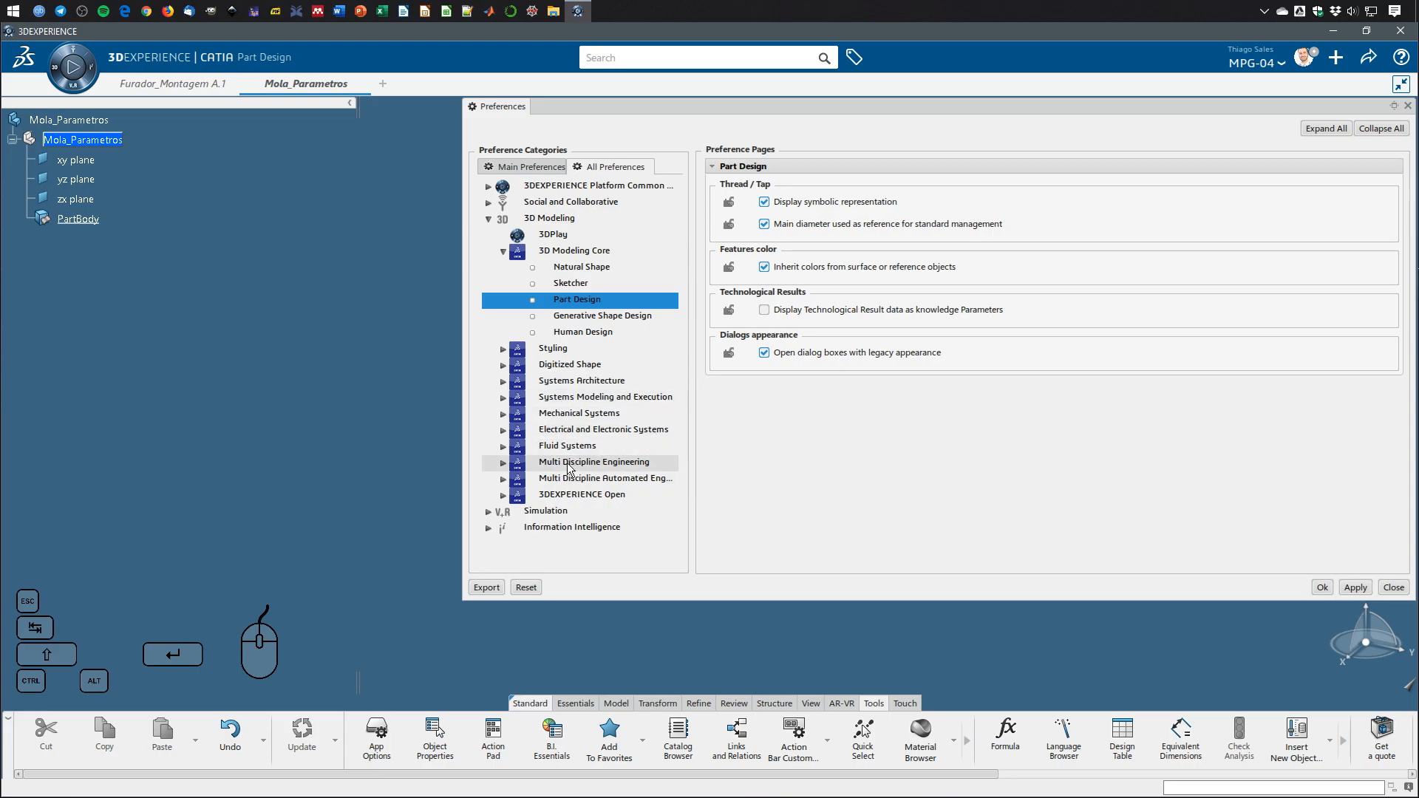
pyautogui.click(584, 285)
pyautogui.click(560, 223)
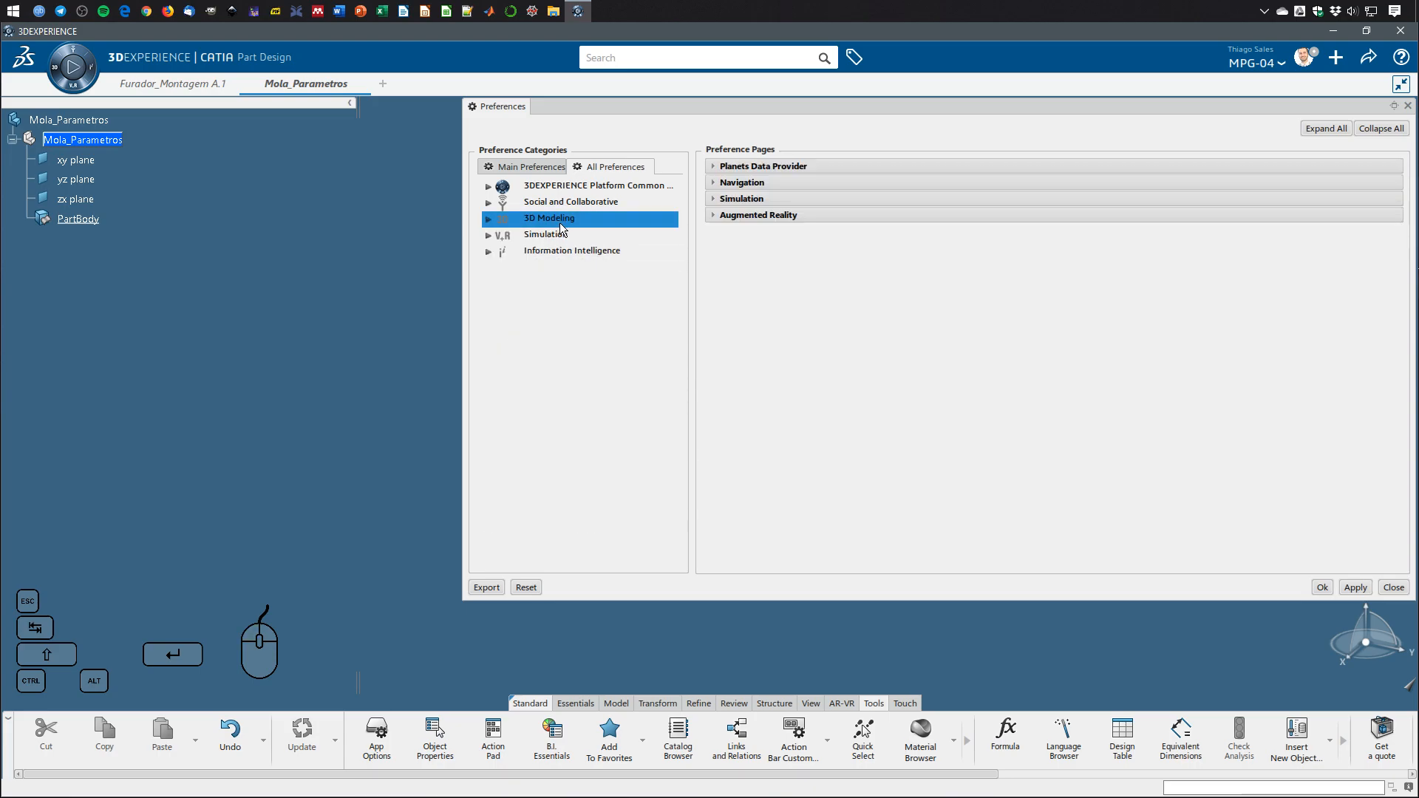
# Examine the 3D Shape Infrastructure and General pages of the platform's common preferences, then its Modeling preferences, for tree display options.
pyautogui.click(617, 187)
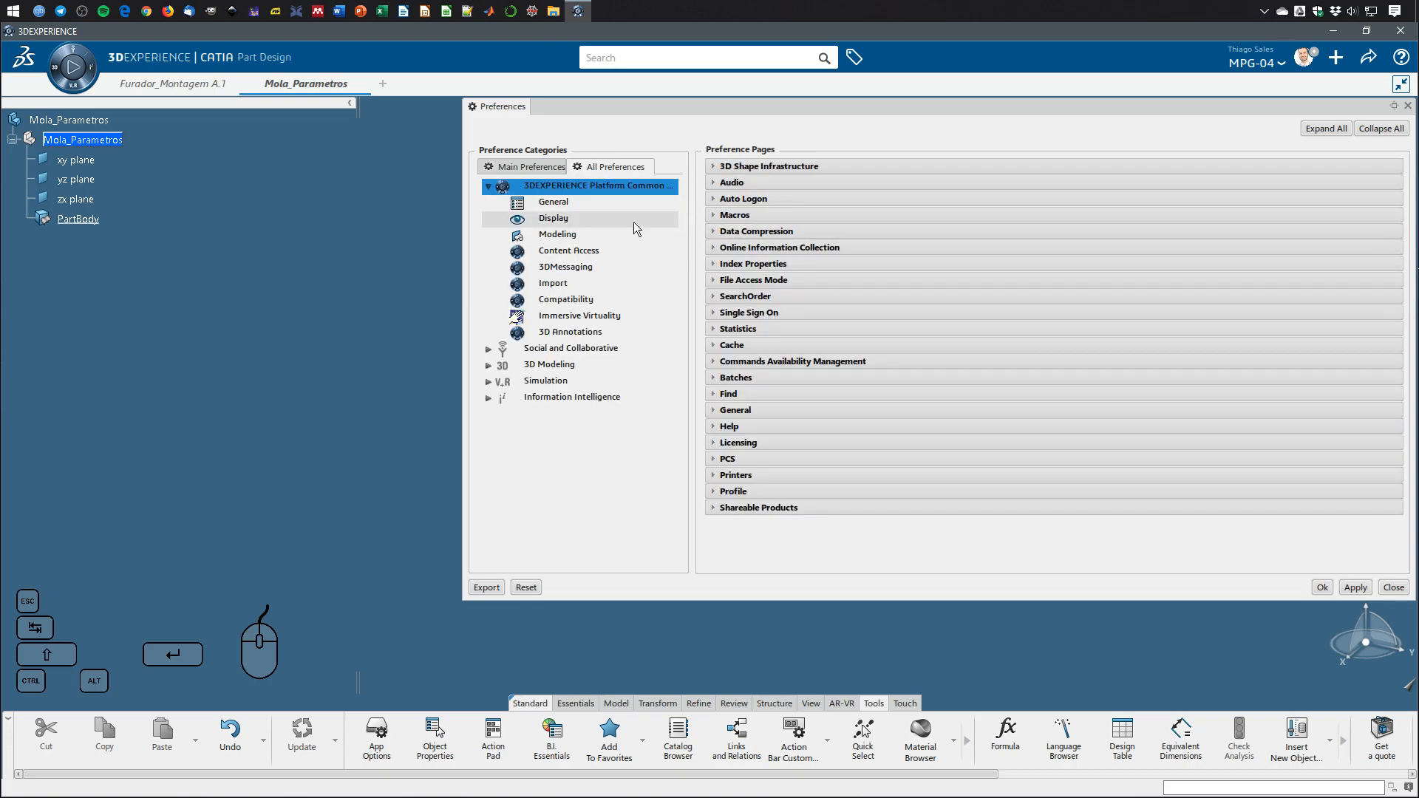
pyautogui.click(768, 167)
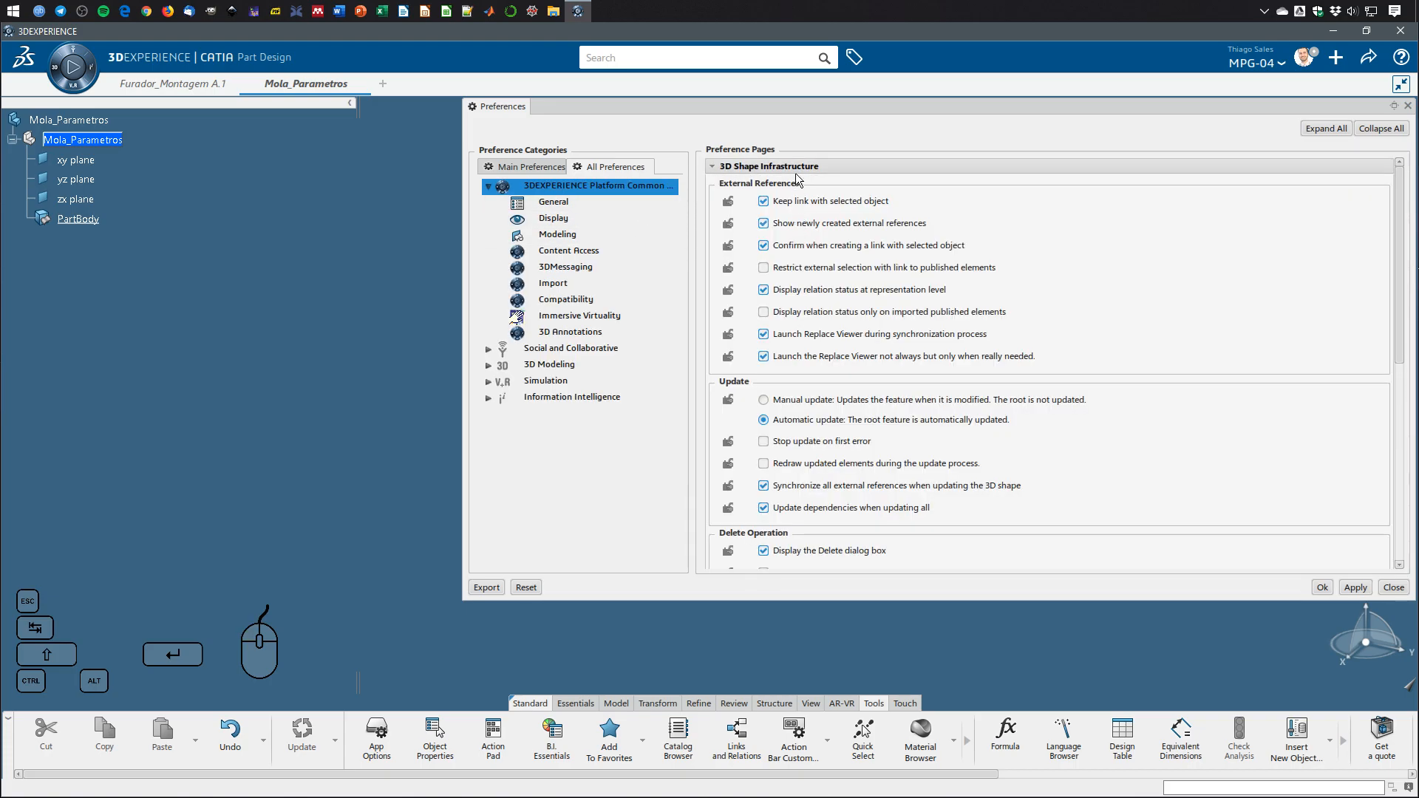
pyautogui.scroll(-1, 843, 241)
pyautogui.scroll(1, 843, 241)
pyautogui.click(819, 166)
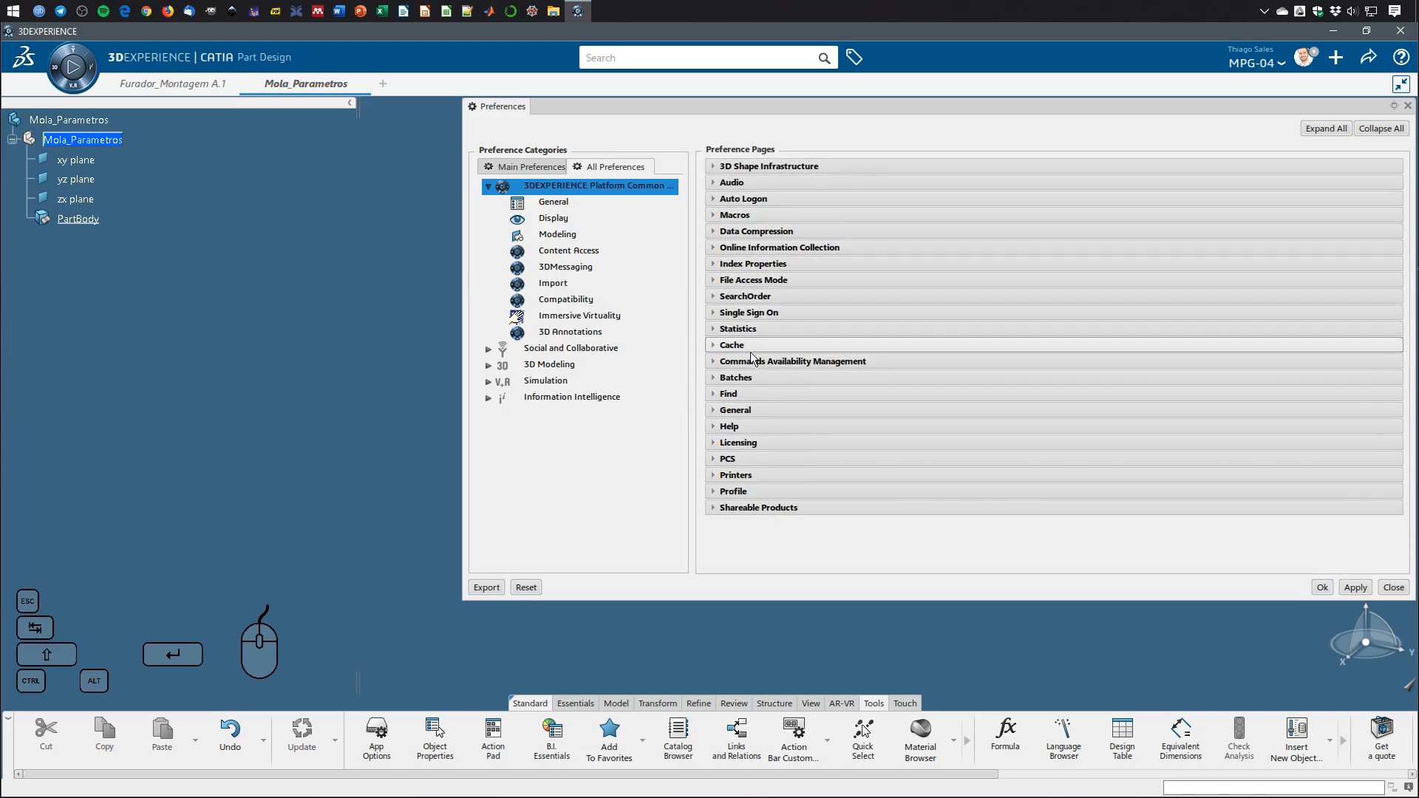
pyautogui.click(743, 410)
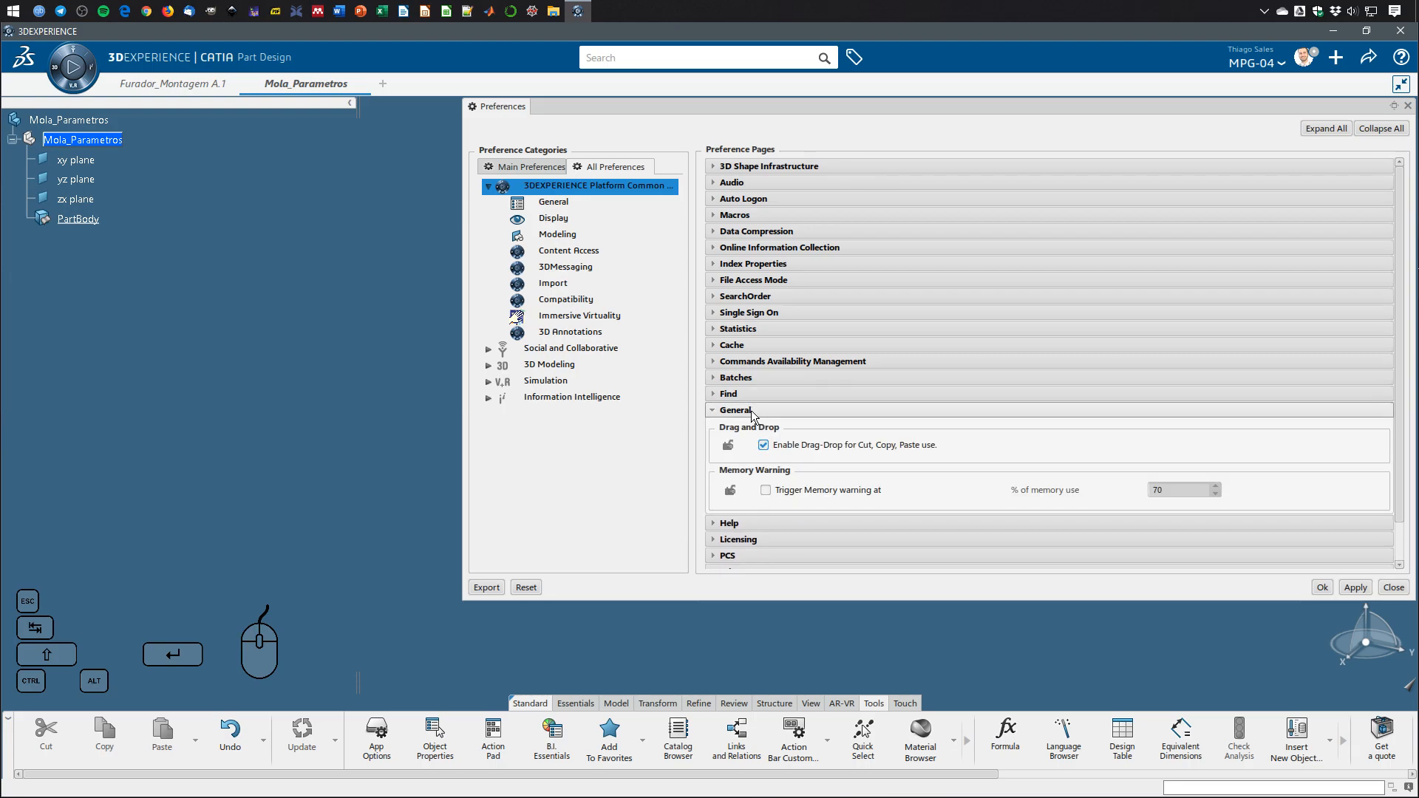
pyautogui.click(776, 410)
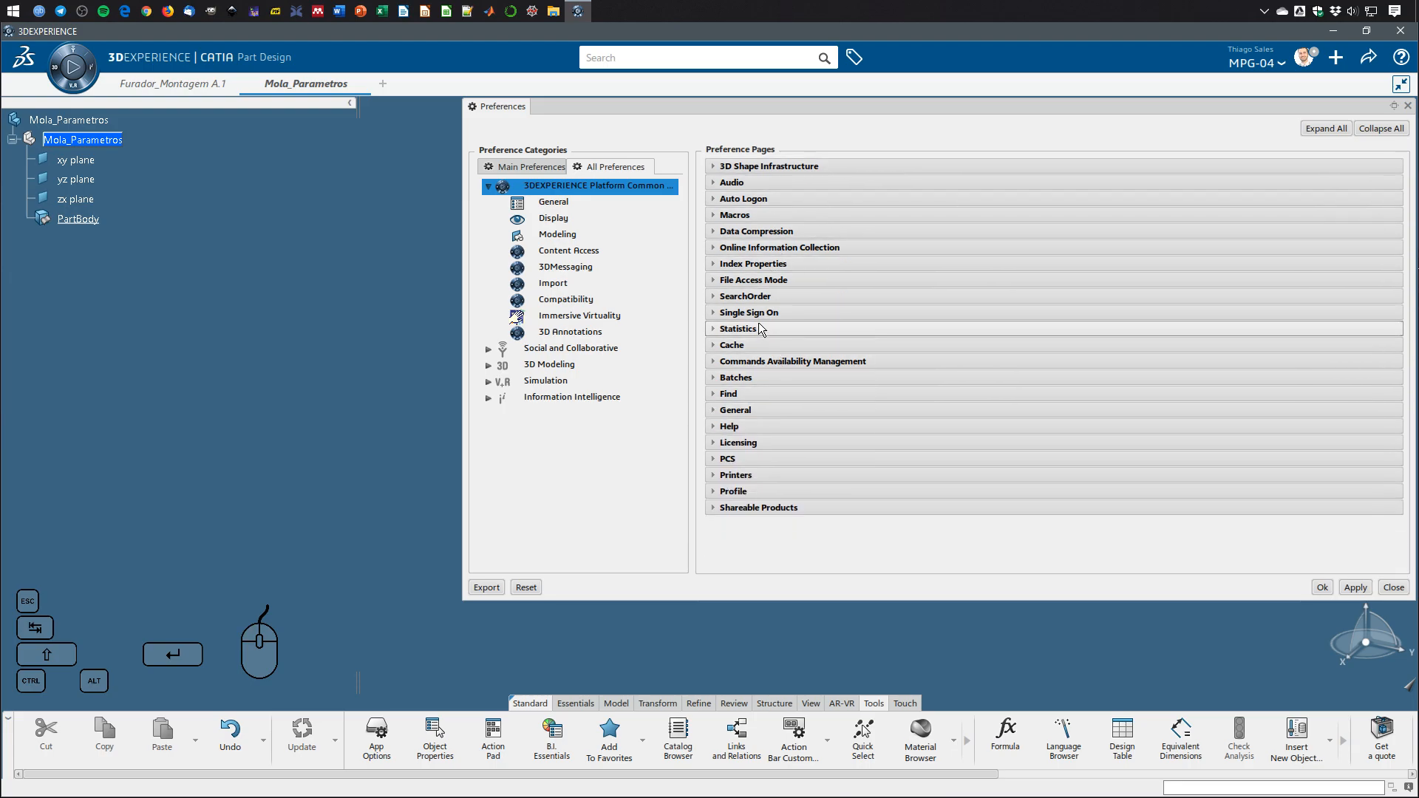
pyautogui.click(562, 234)
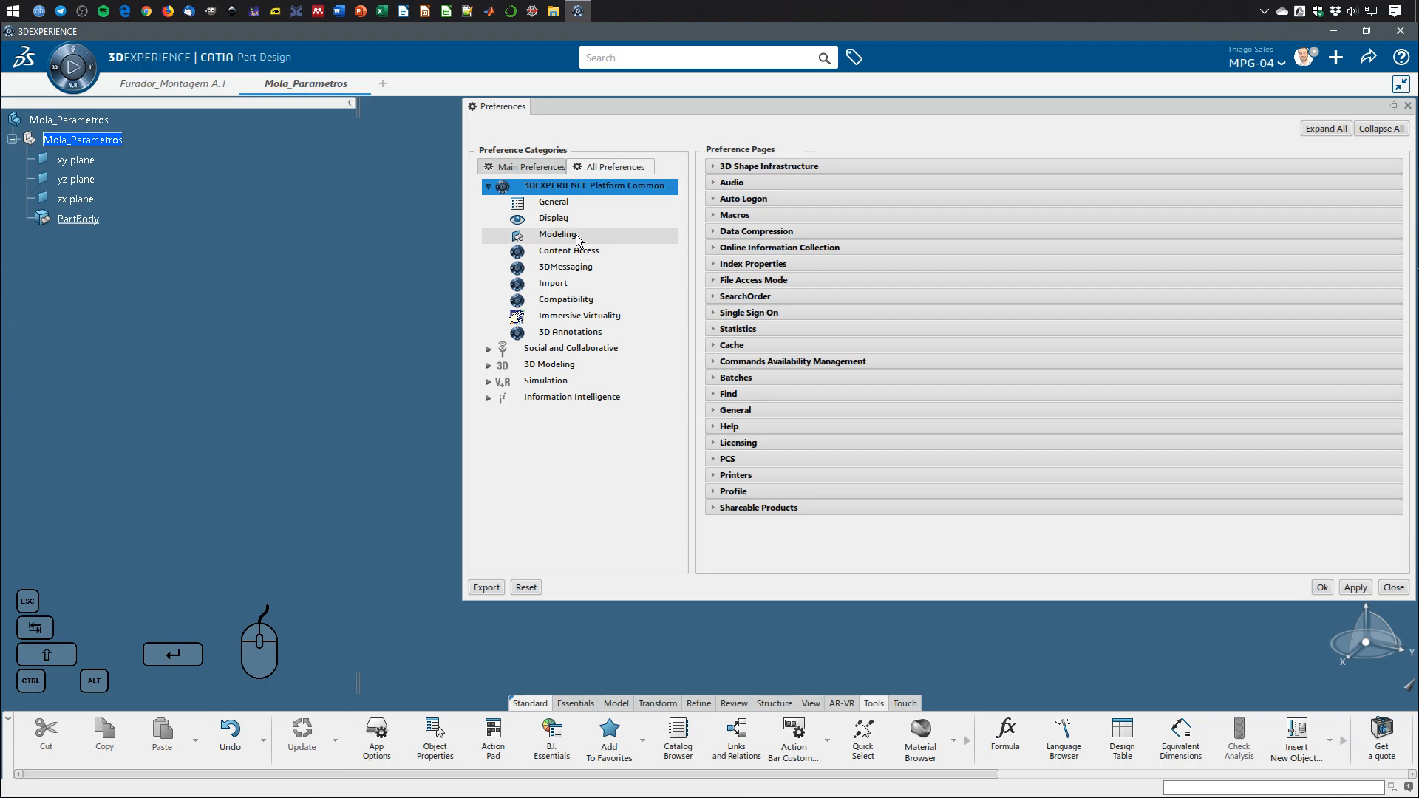
pyautogui.click(775, 167)
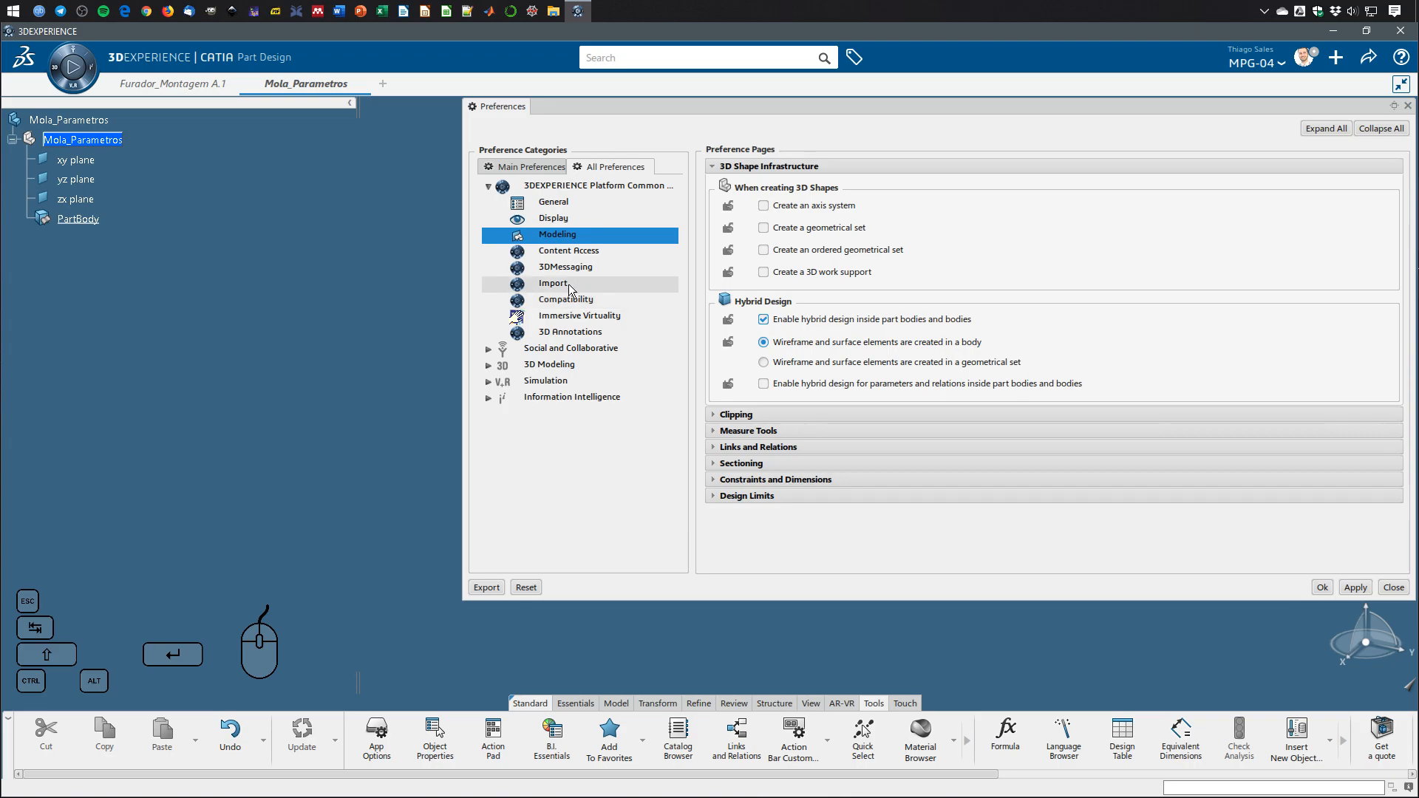
# In the Display preferences for 3D Shape Infrastructure, enable showing Parameters and Relations in the tree and confirm.
pyautogui.click(555, 222)
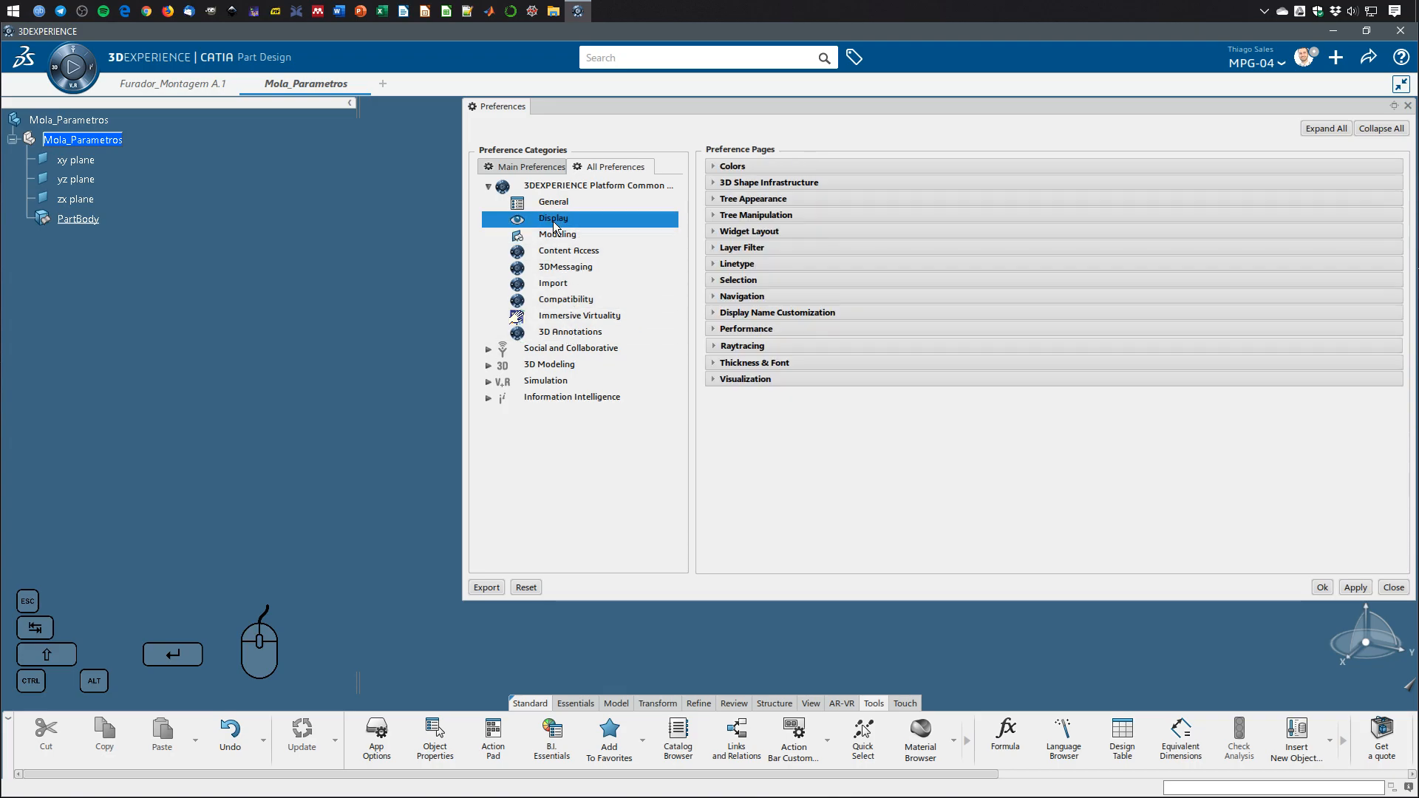
pyautogui.click(773, 201)
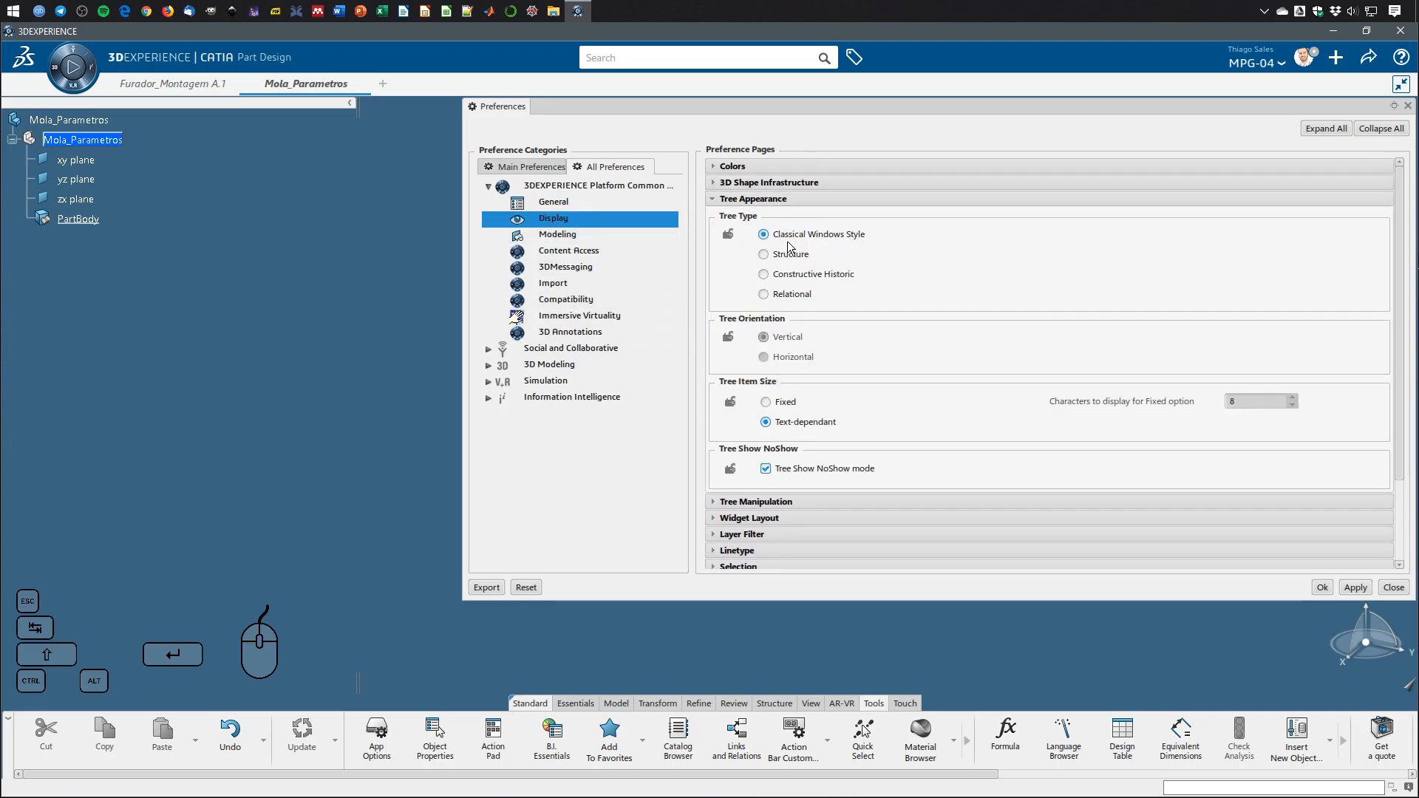
pyautogui.click(780, 200)
pyautogui.click(787, 183)
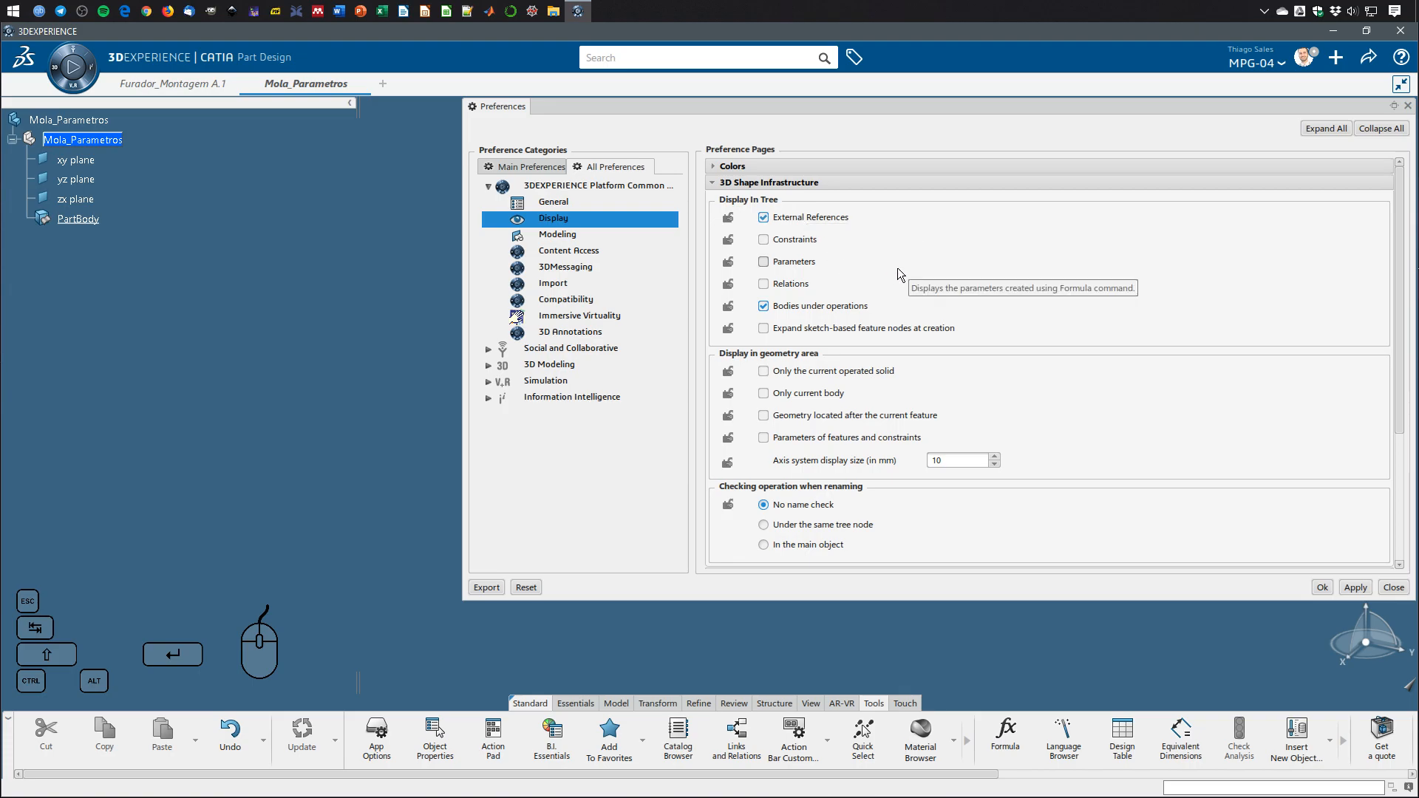
pyautogui.click(764, 218)
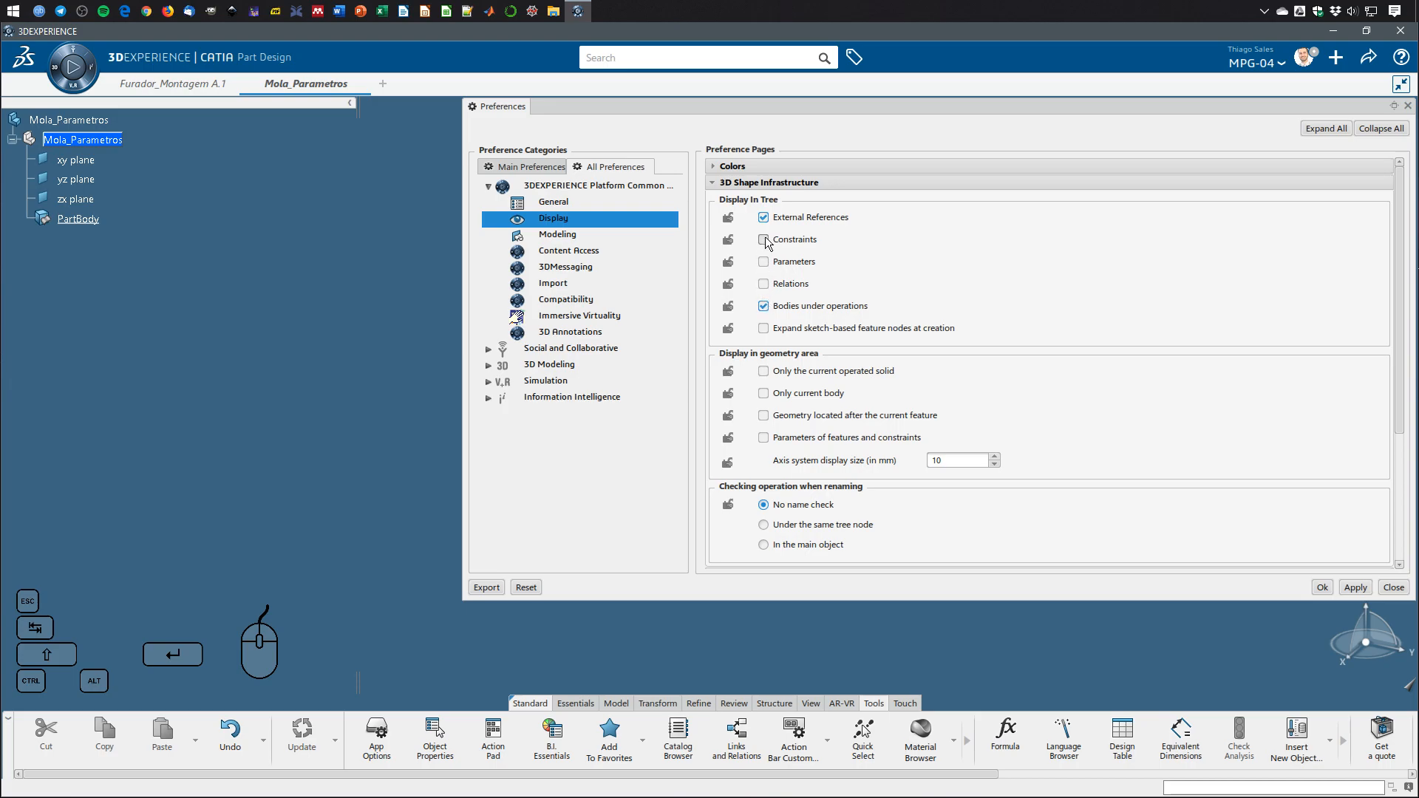
pyautogui.click(763, 262)
pyautogui.click(763, 284)
pyautogui.click(1328, 588)
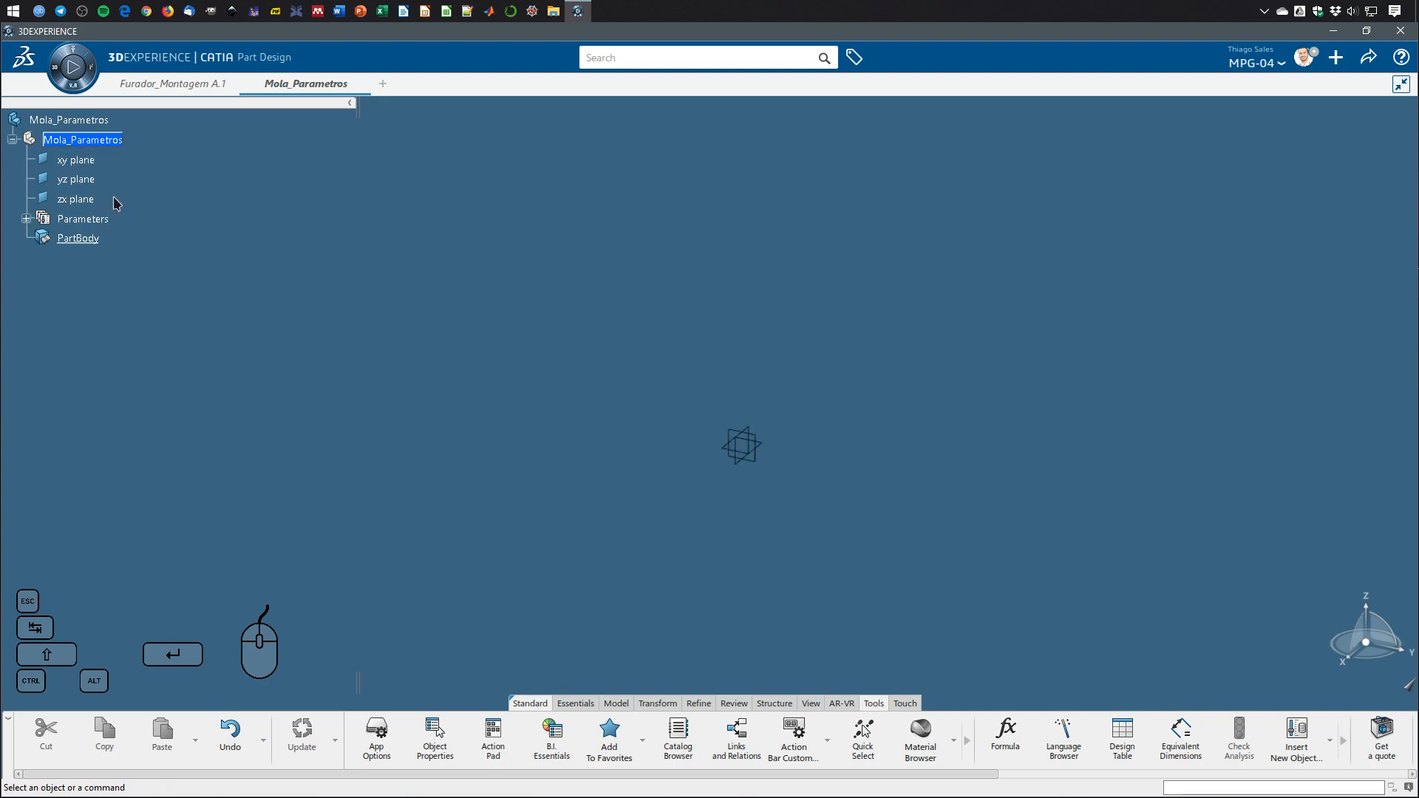
# Expand the Parameters node in the tree and set nro_espiras to 8.
pyautogui.click(26, 219)
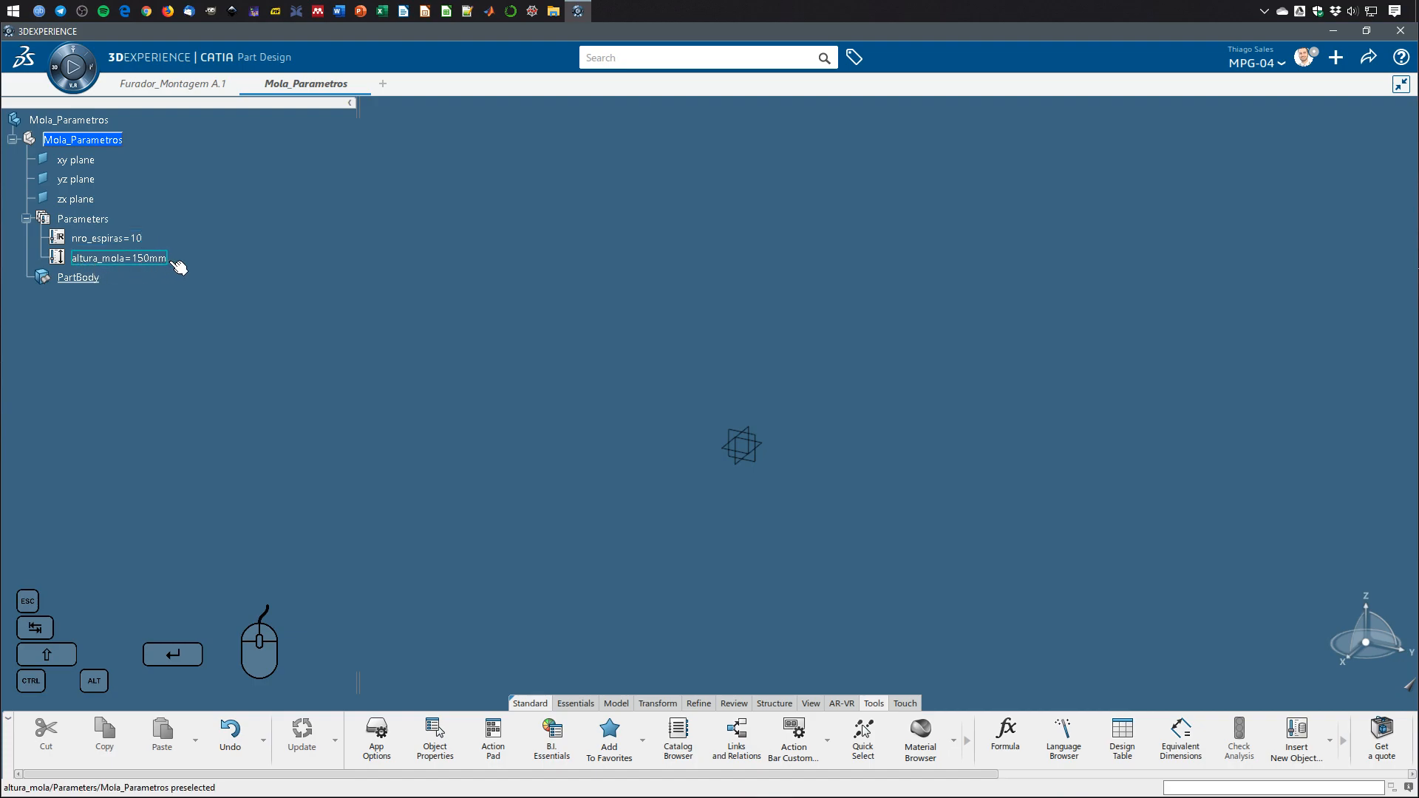
pyautogui.doubleClick(110, 238)
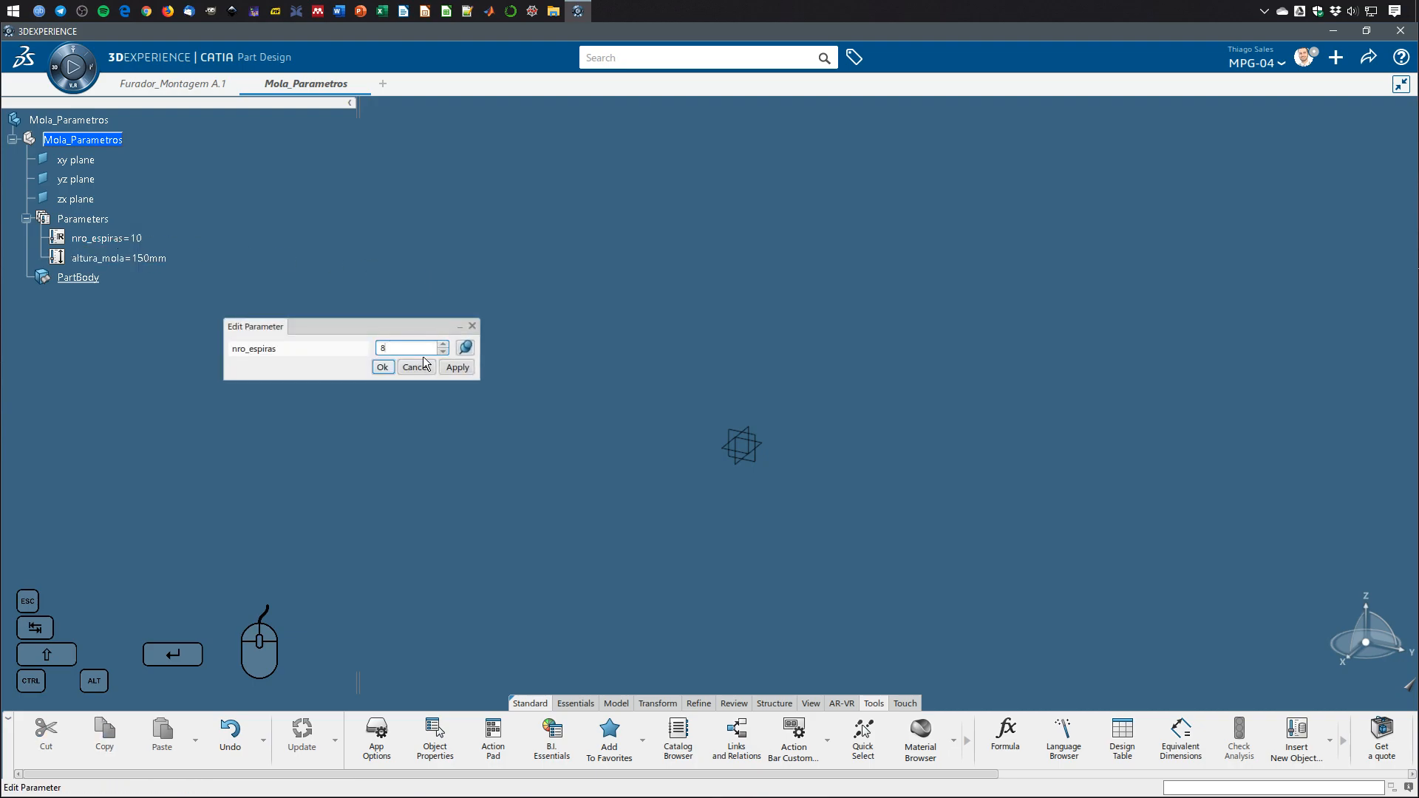
pyautogui.press('Return')
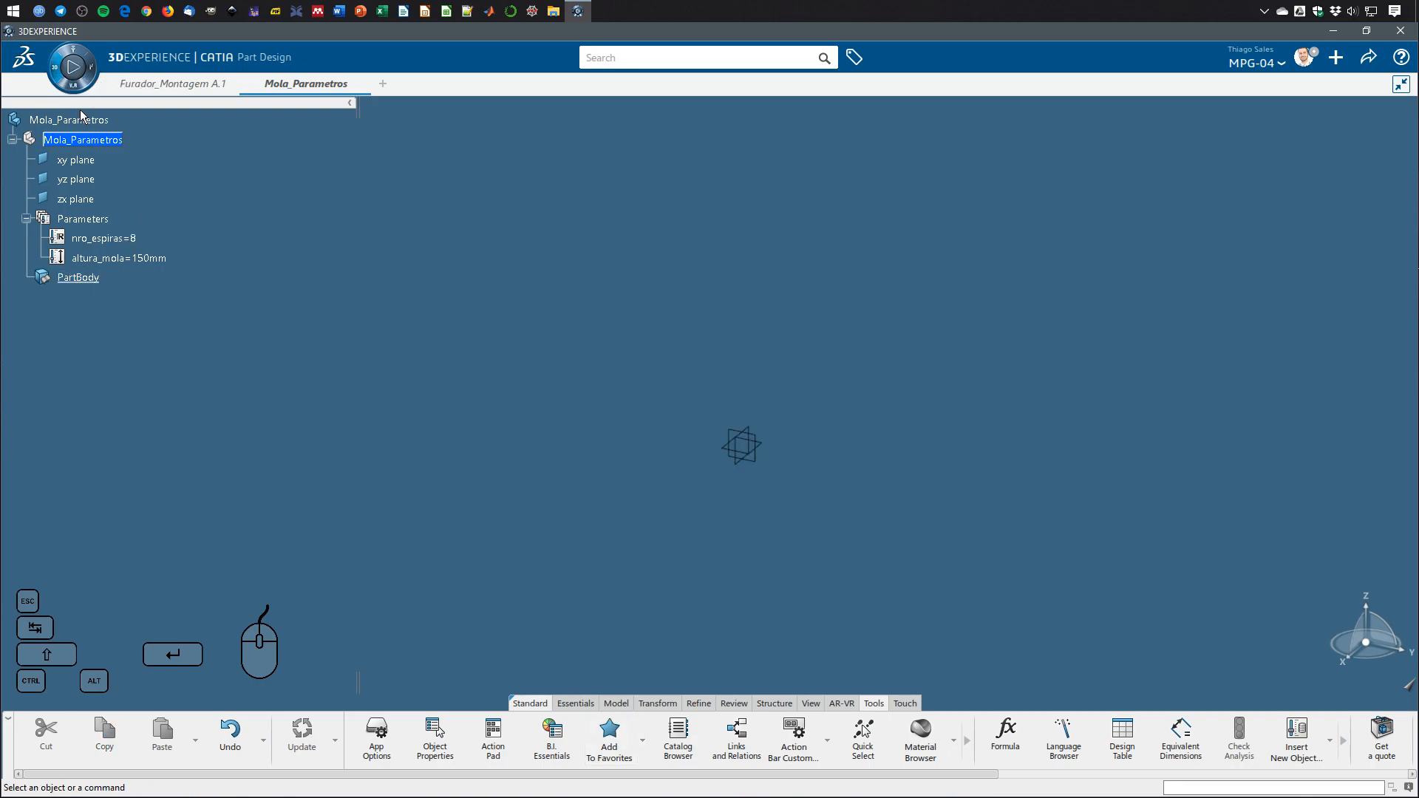
# Switch from Part Design to the Generative Shape Design app for Mola_Parametros.
pyautogui.click(46, 63)
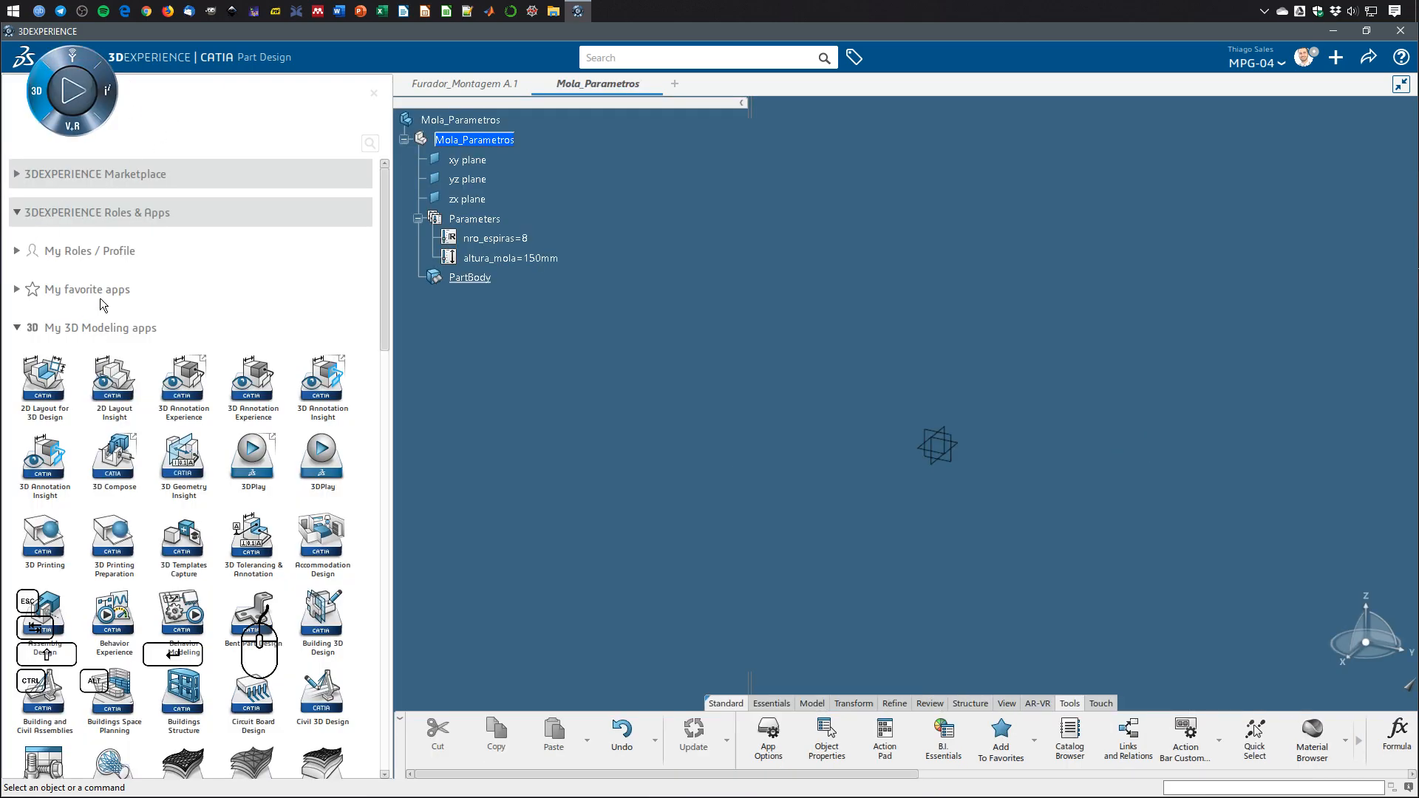
pyautogui.click(118, 329)
pyautogui.click(118, 290)
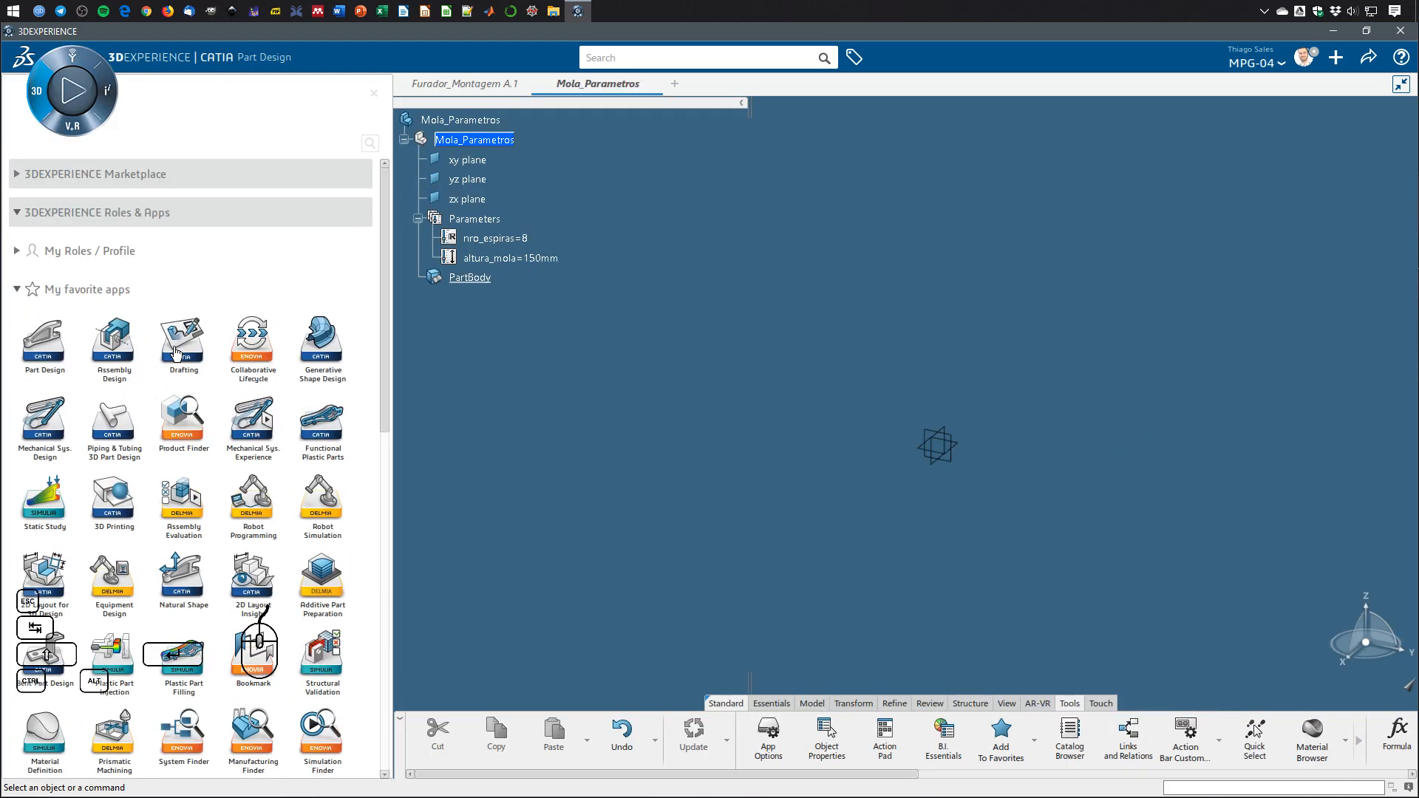
pyautogui.click(330, 347)
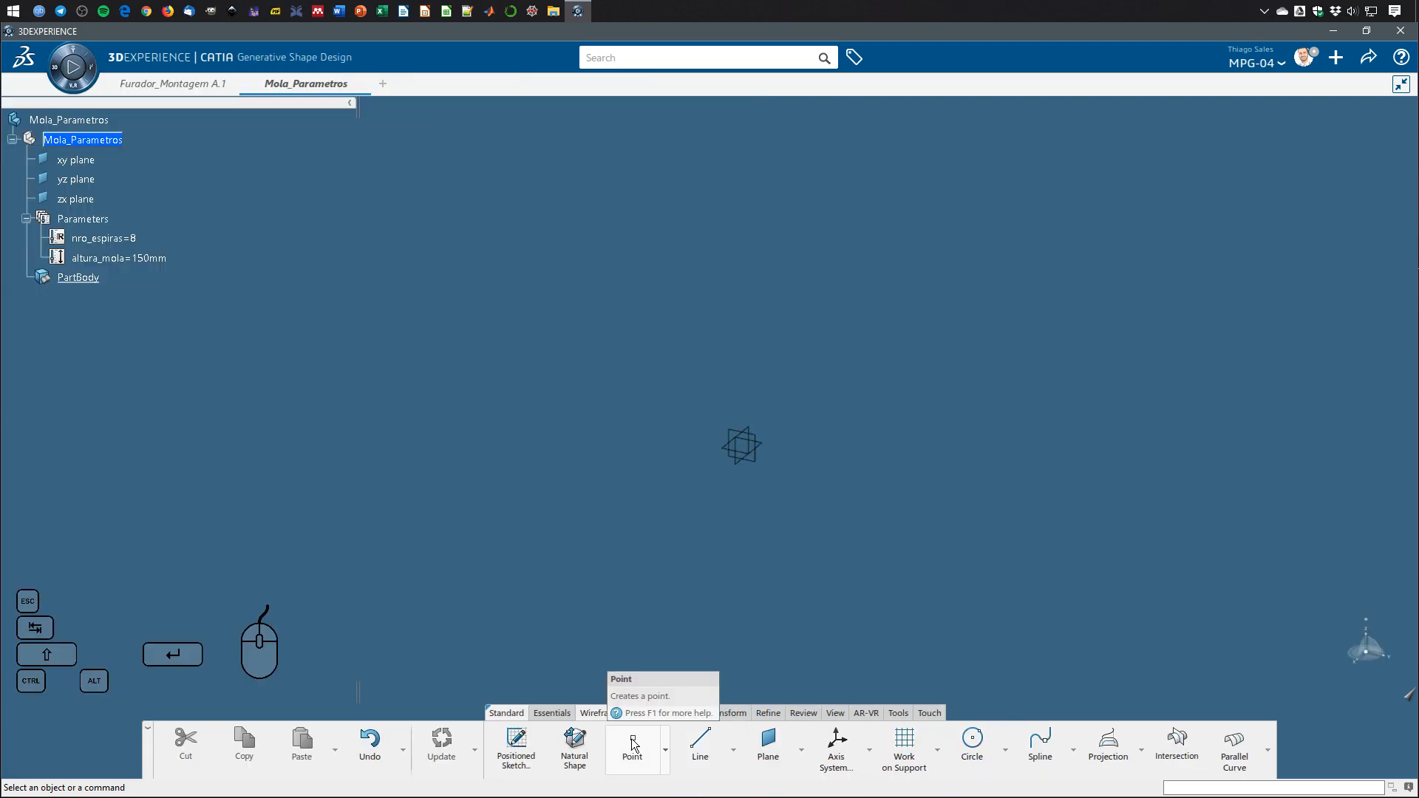
pyautogui.click(634, 745)
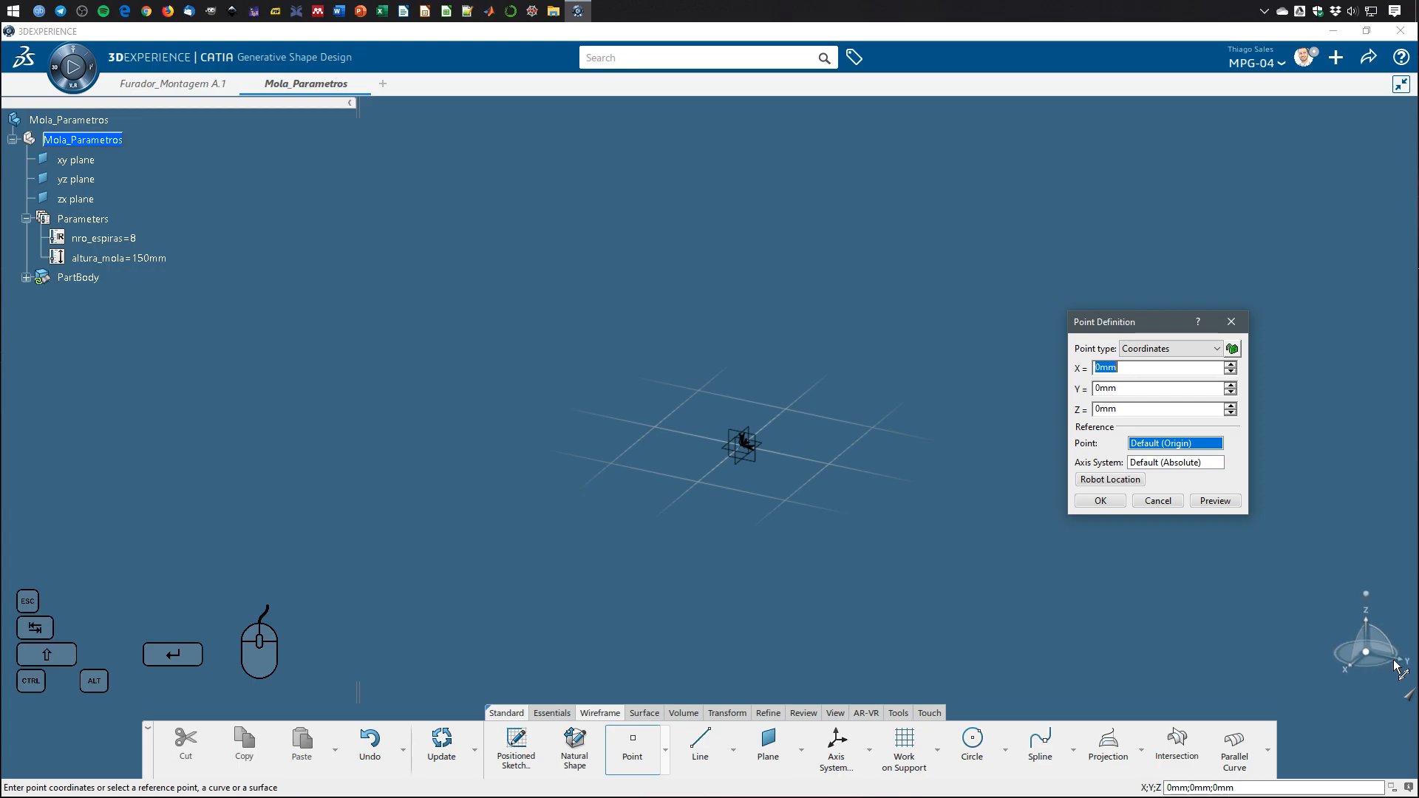
pyautogui.click(1118, 389)
pyautogui.rightClick(1123, 388)
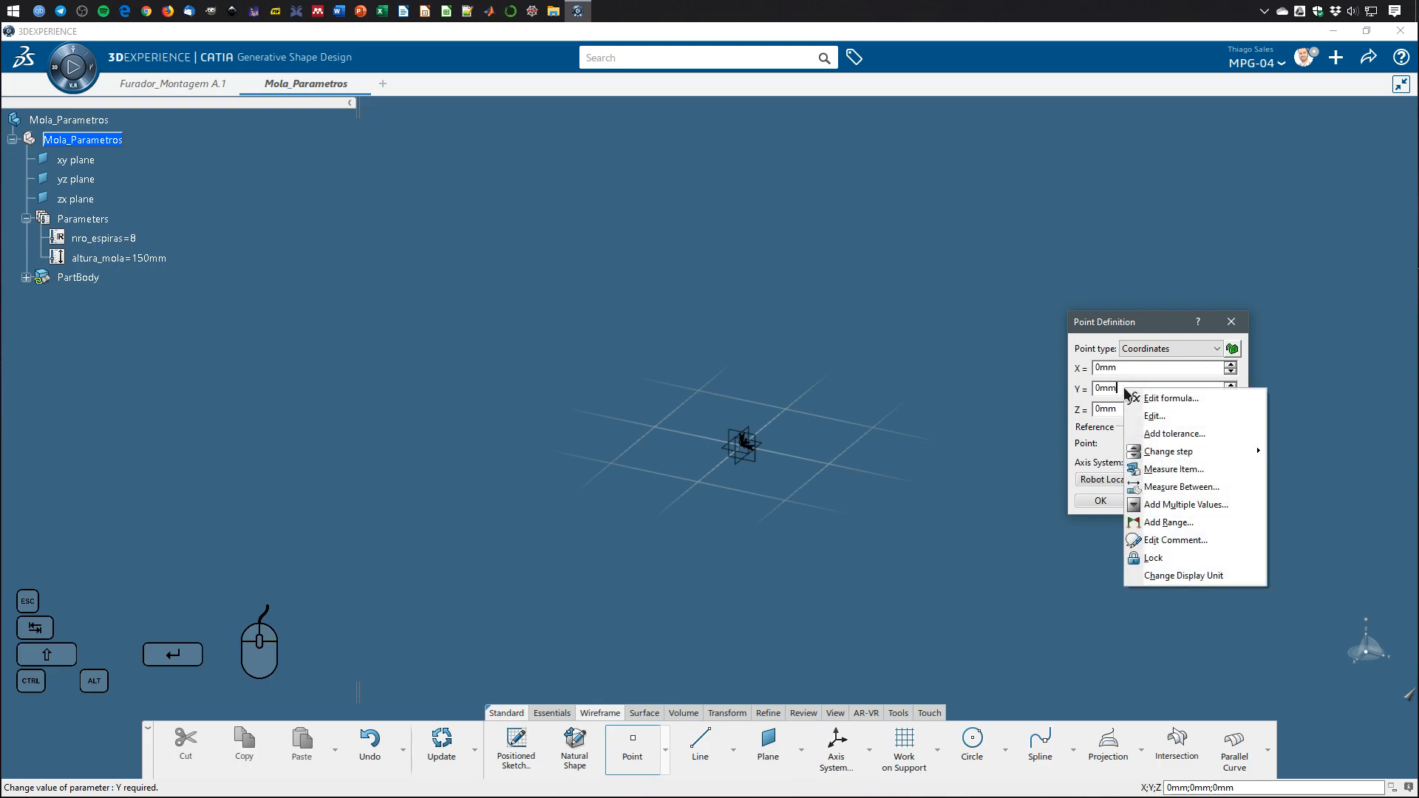
pyautogui.click(1095, 390)
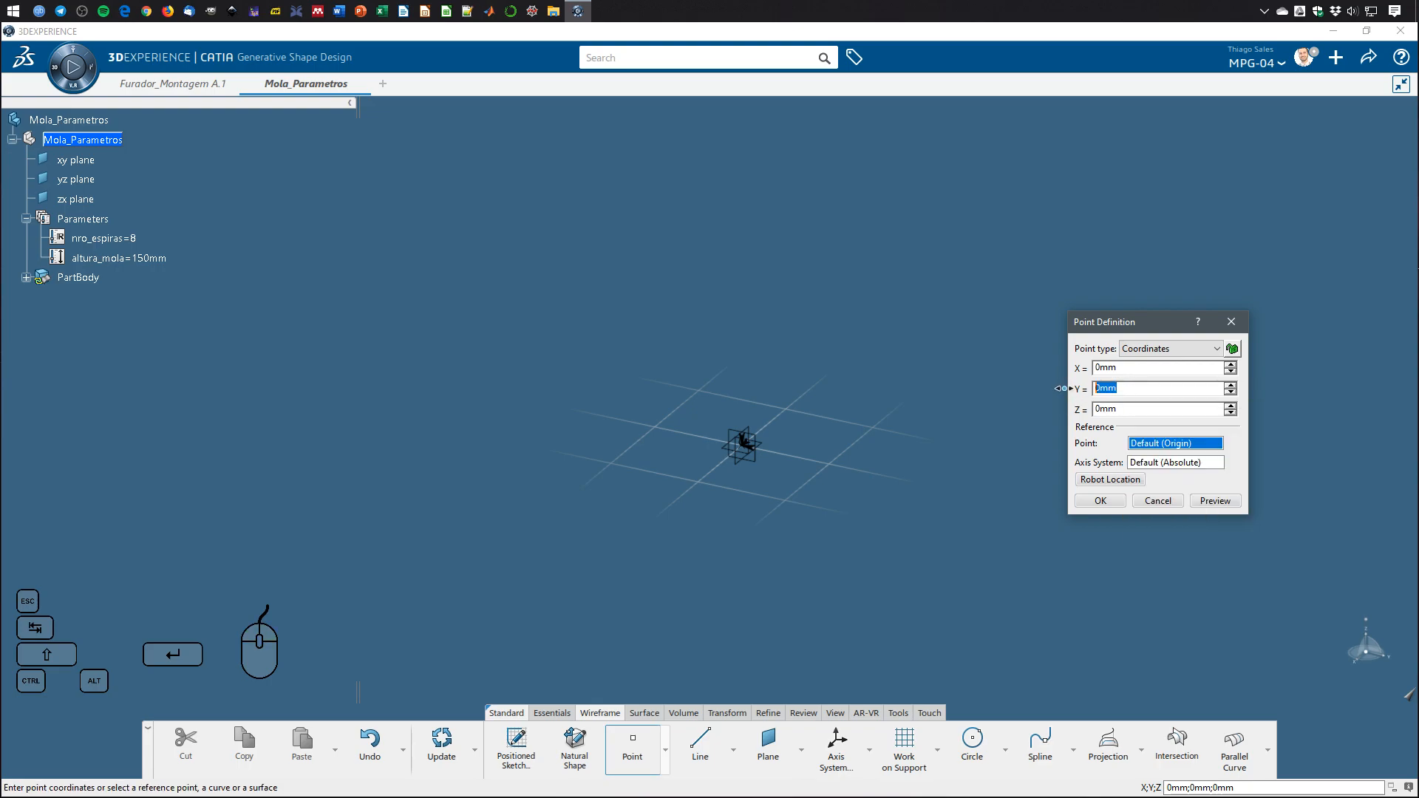
pyautogui.rightClick(1125, 390)
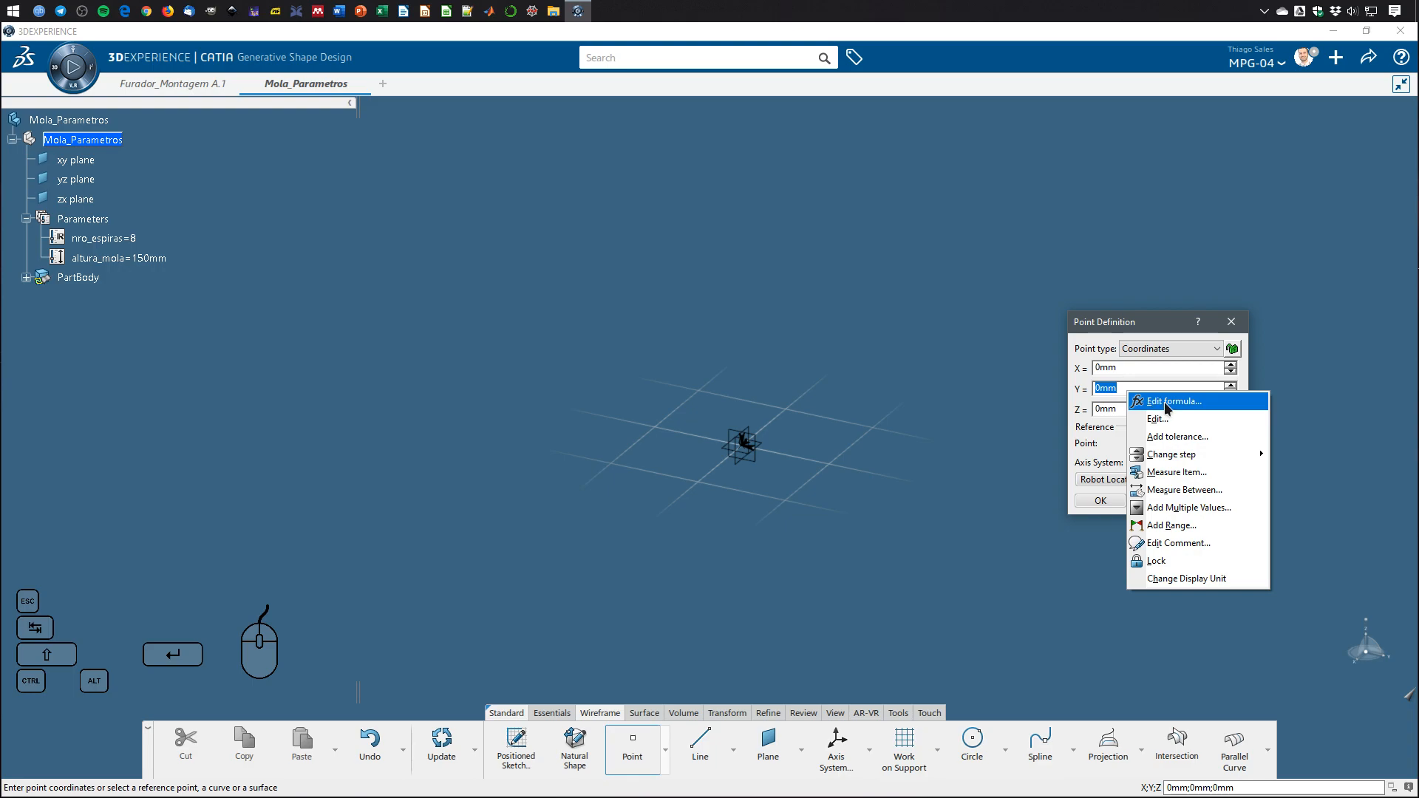
pyautogui.click(1191, 403)
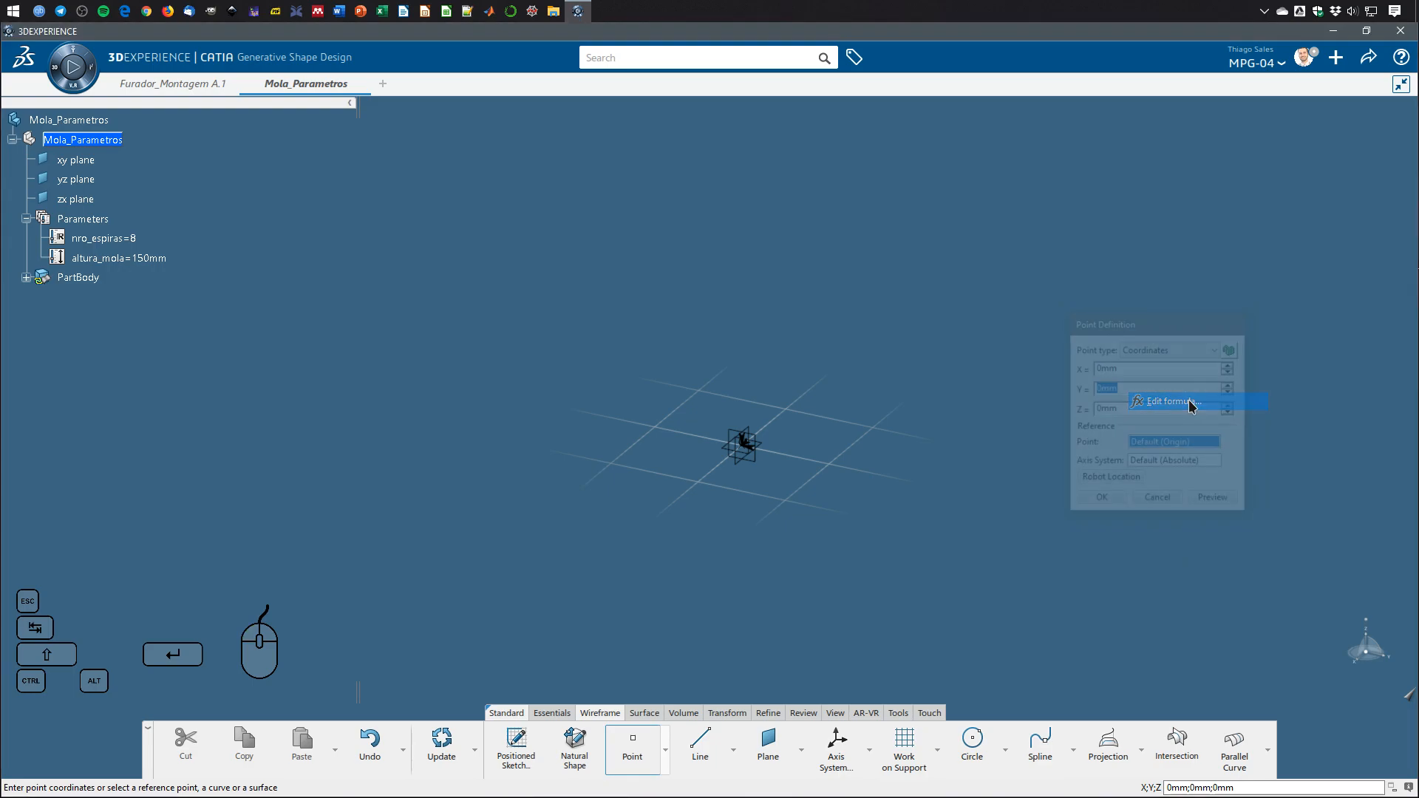
pyautogui.moveTo(1174, 543); pyautogui.dragTo(1049, 344)
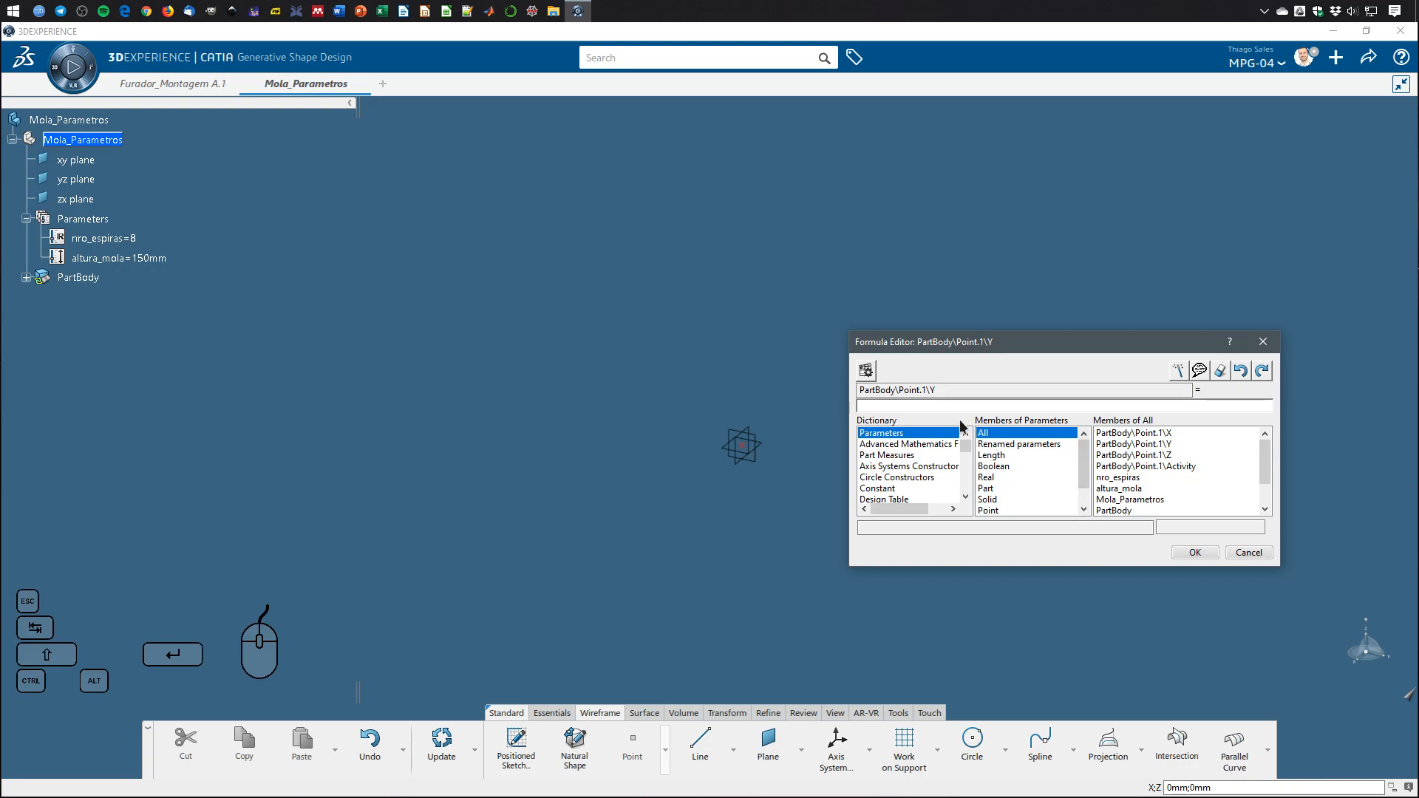
pyautogui.rightClick(902, 406)
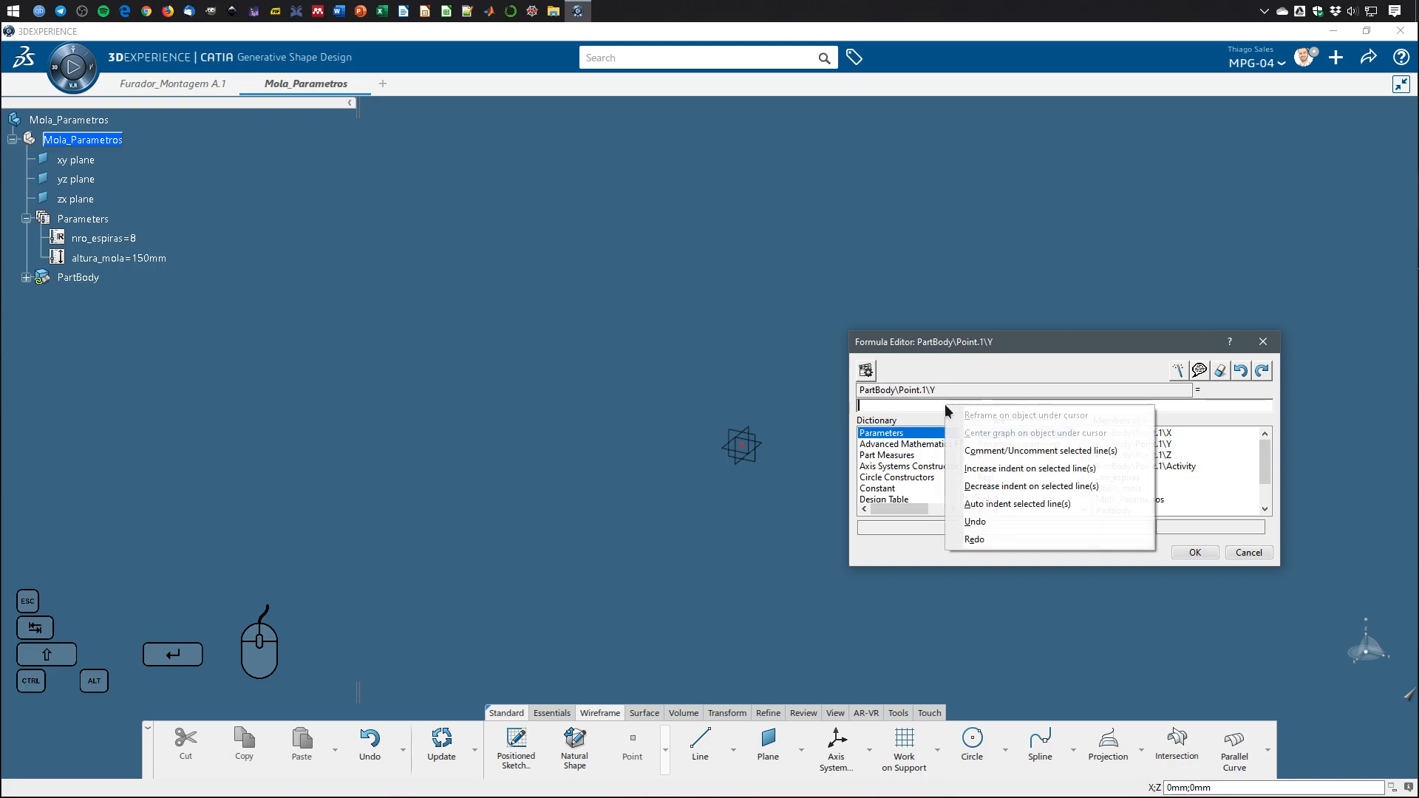
pyautogui.click(900, 403)
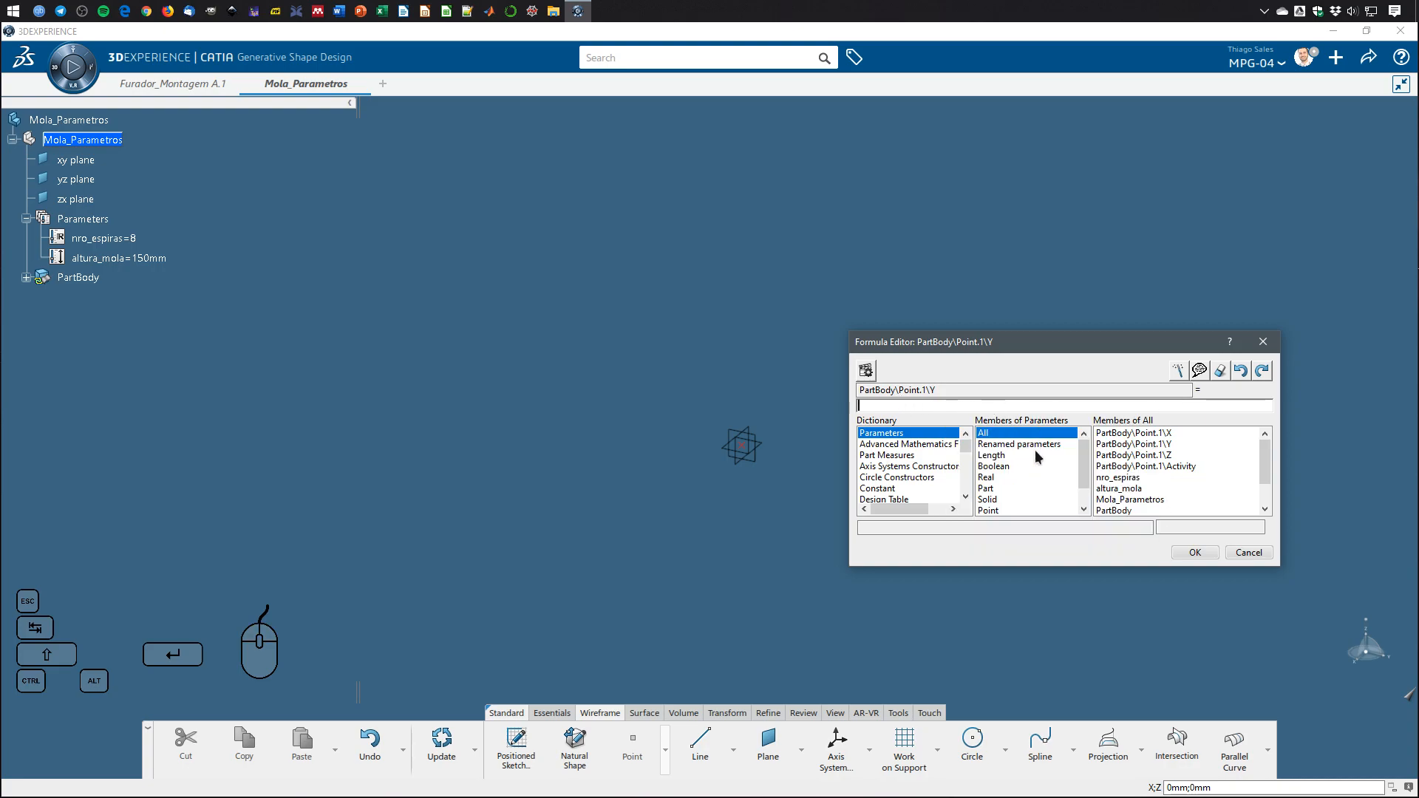
pyautogui.click(1248, 553)
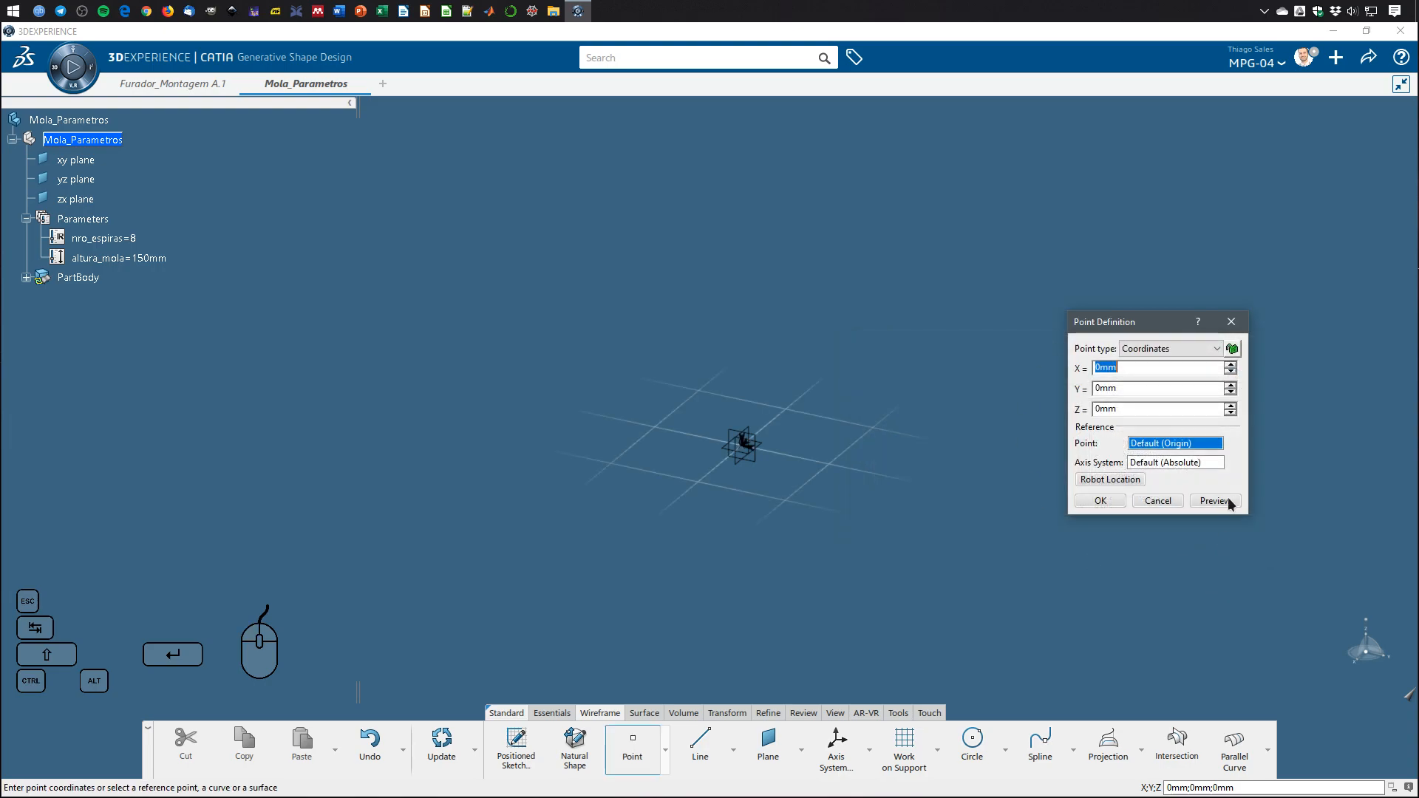
pyautogui.click(1158, 501)
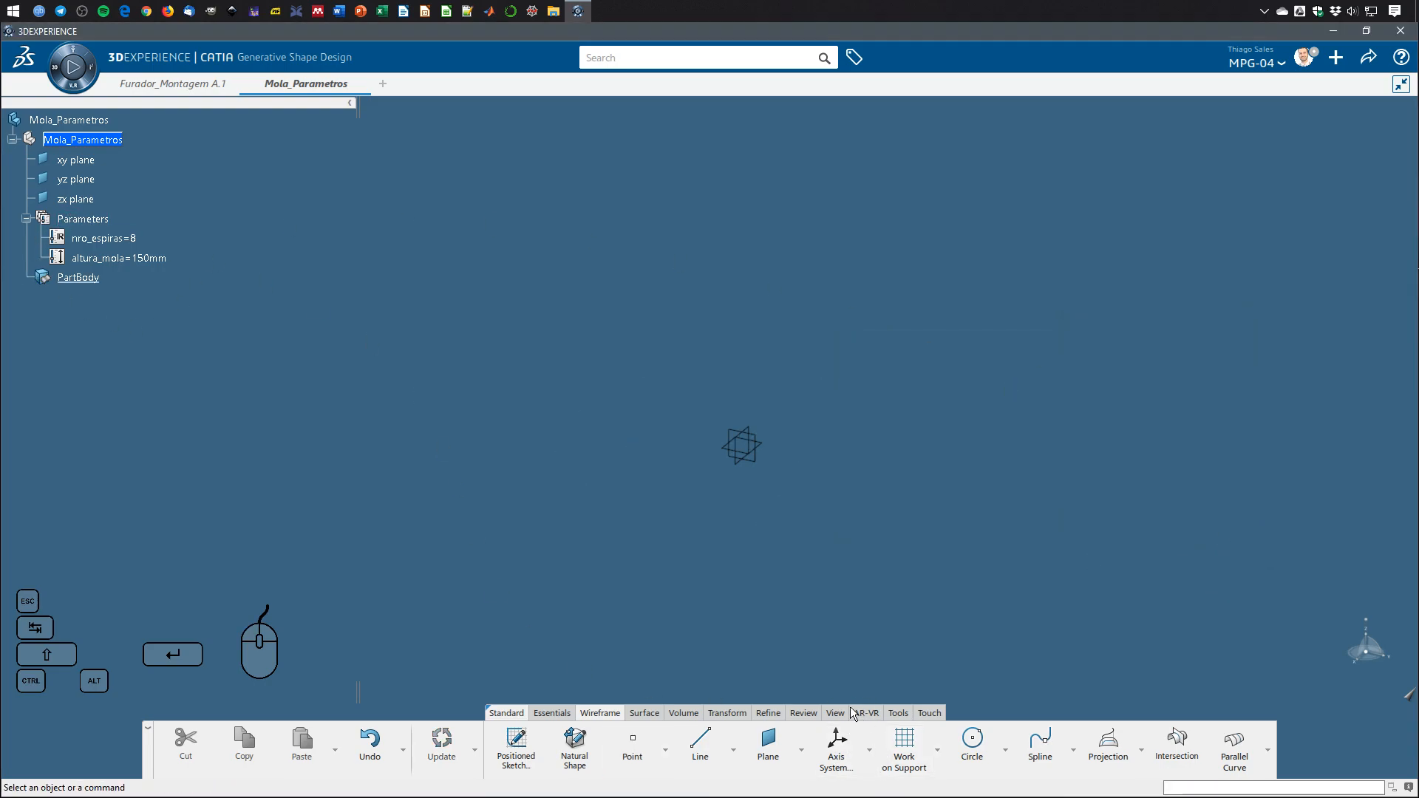
# Add a single-value Length parameter named raio to Mola_Parametros and set it to 25 mm.
pyautogui.click(899, 715)
pyautogui.click(1006, 736)
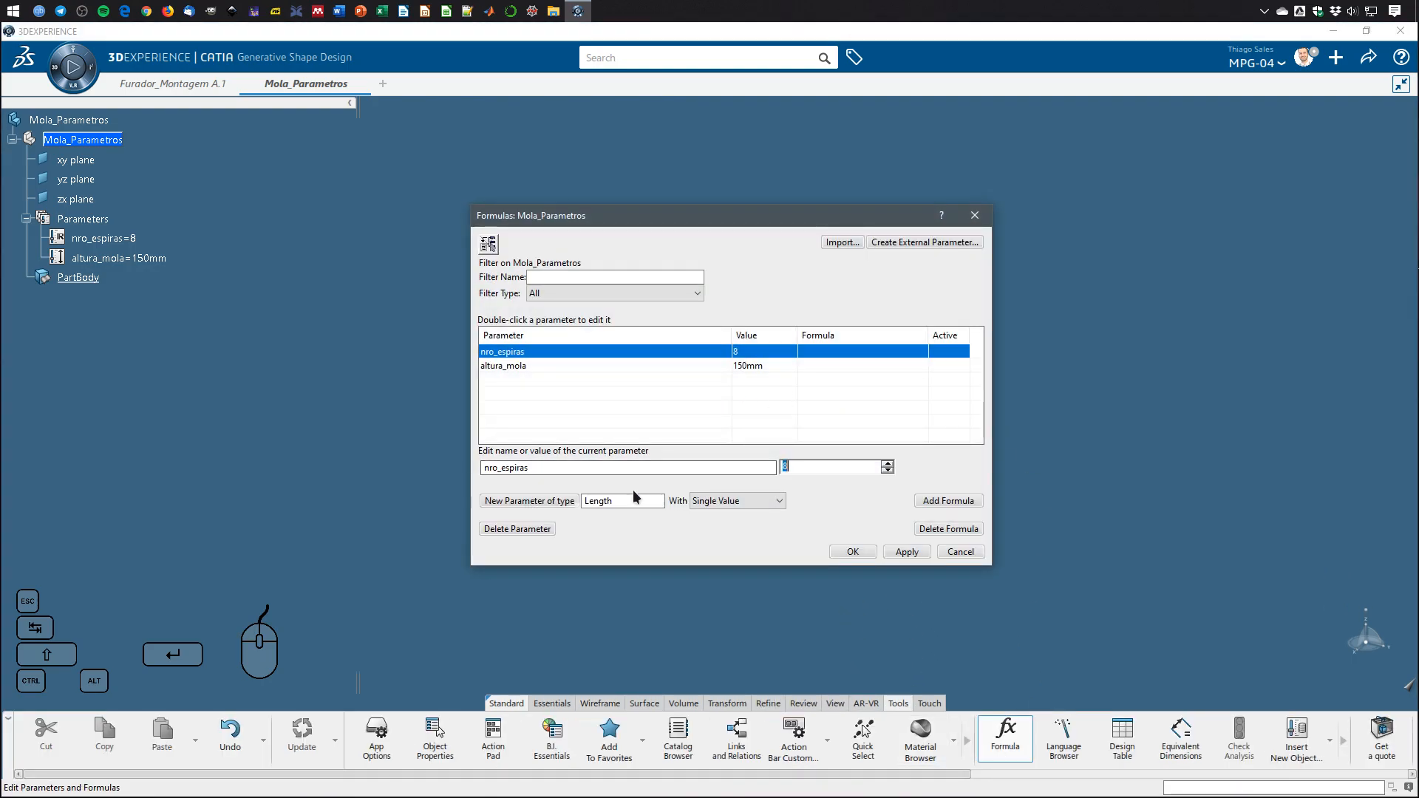
pyautogui.click(529, 501)
pyautogui.doubleClick(531, 467)
pyautogui.write('raio')
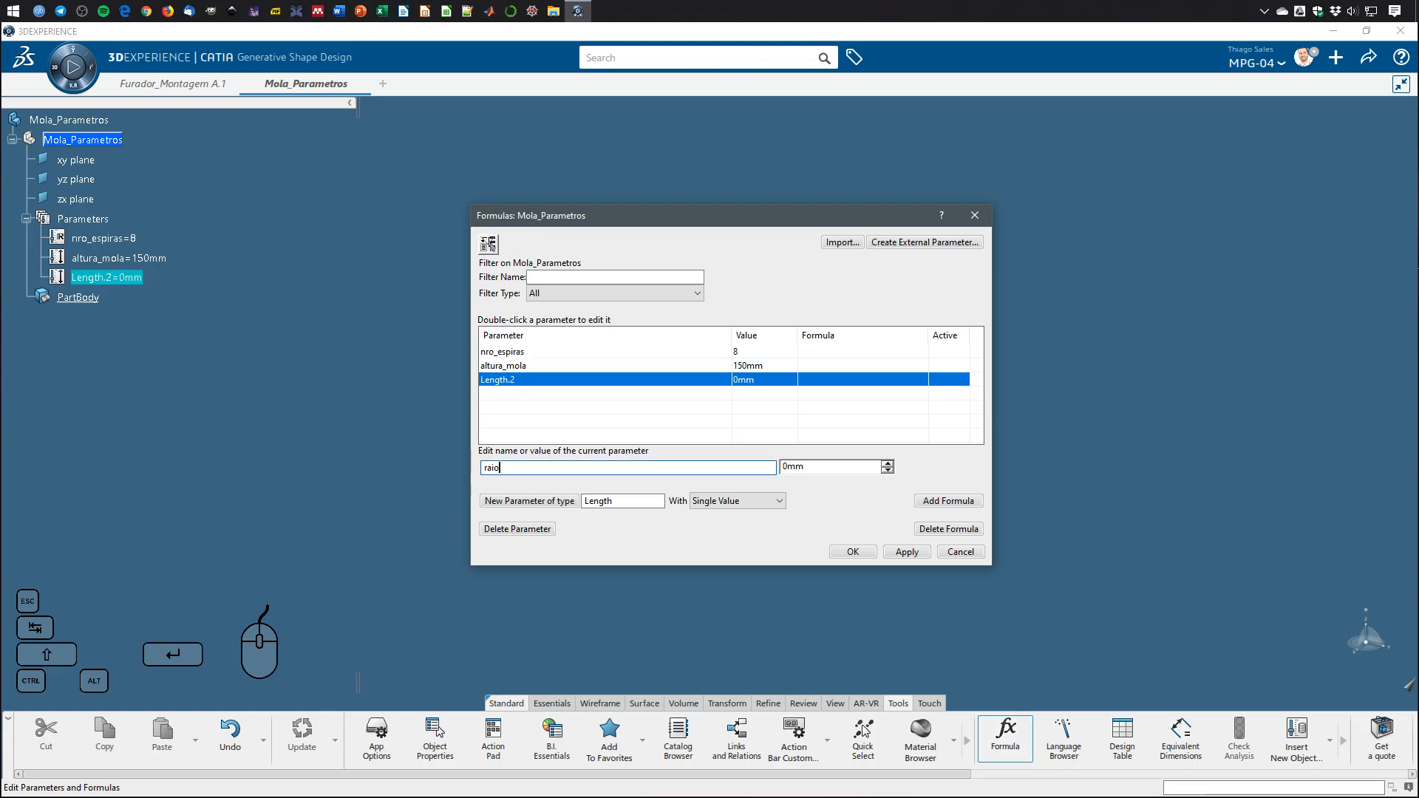
pyautogui.click(854, 552)
pyautogui.doubleClick(111, 278)
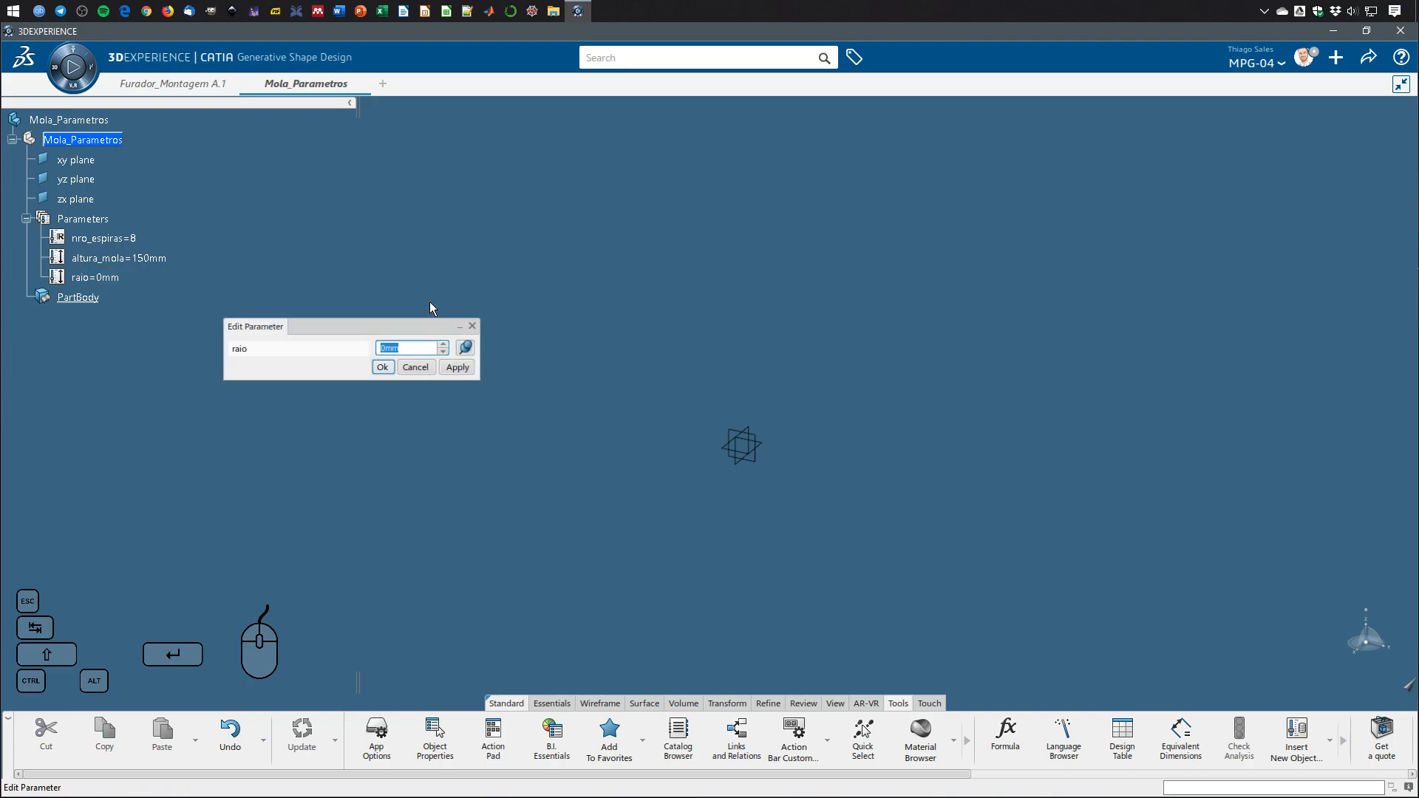
pyautogui.write('25')
pyautogui.press('Return')
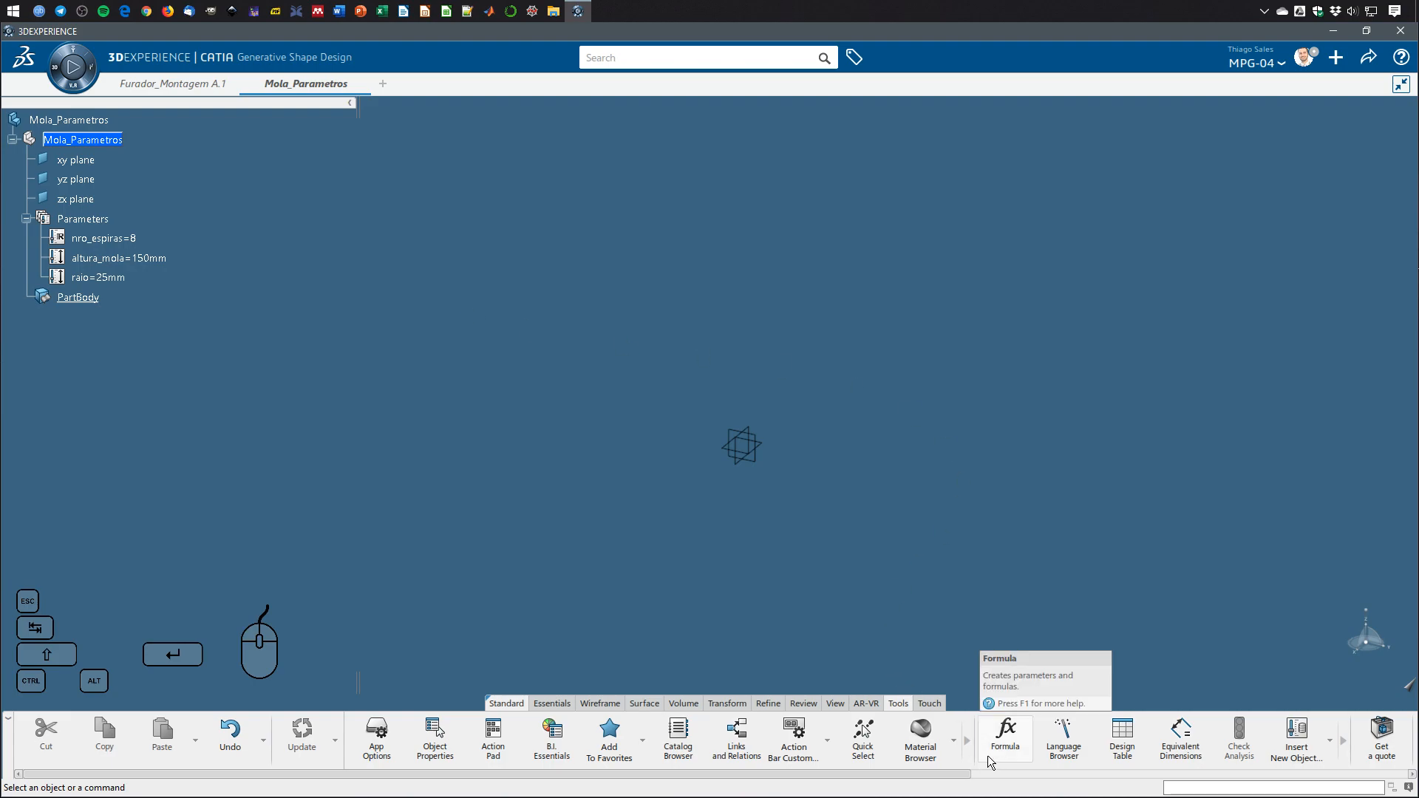
# Start a point defined by coordinates and enter the raio parameter as the formula for its Y coordinate.
pyautogui.click(595, 703)
pyautogui.click(641, 758)
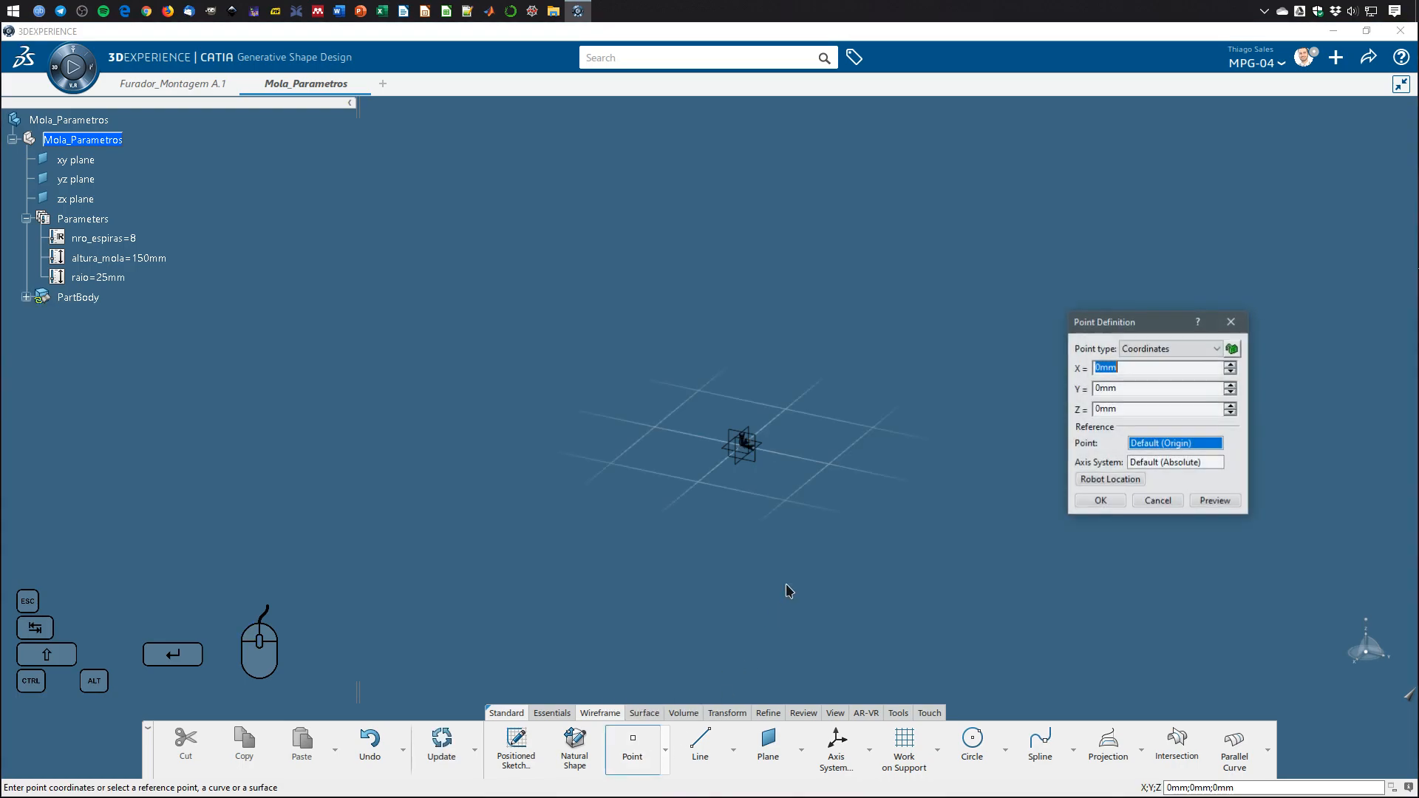
pyautogui.rightClick(1125, 387)
pyautogui.click(1122, 386)
pyautogui.click(1121, 386)
pyautogui.moveTo(1121, 386); pyautogui.dragTo(1087, 383)
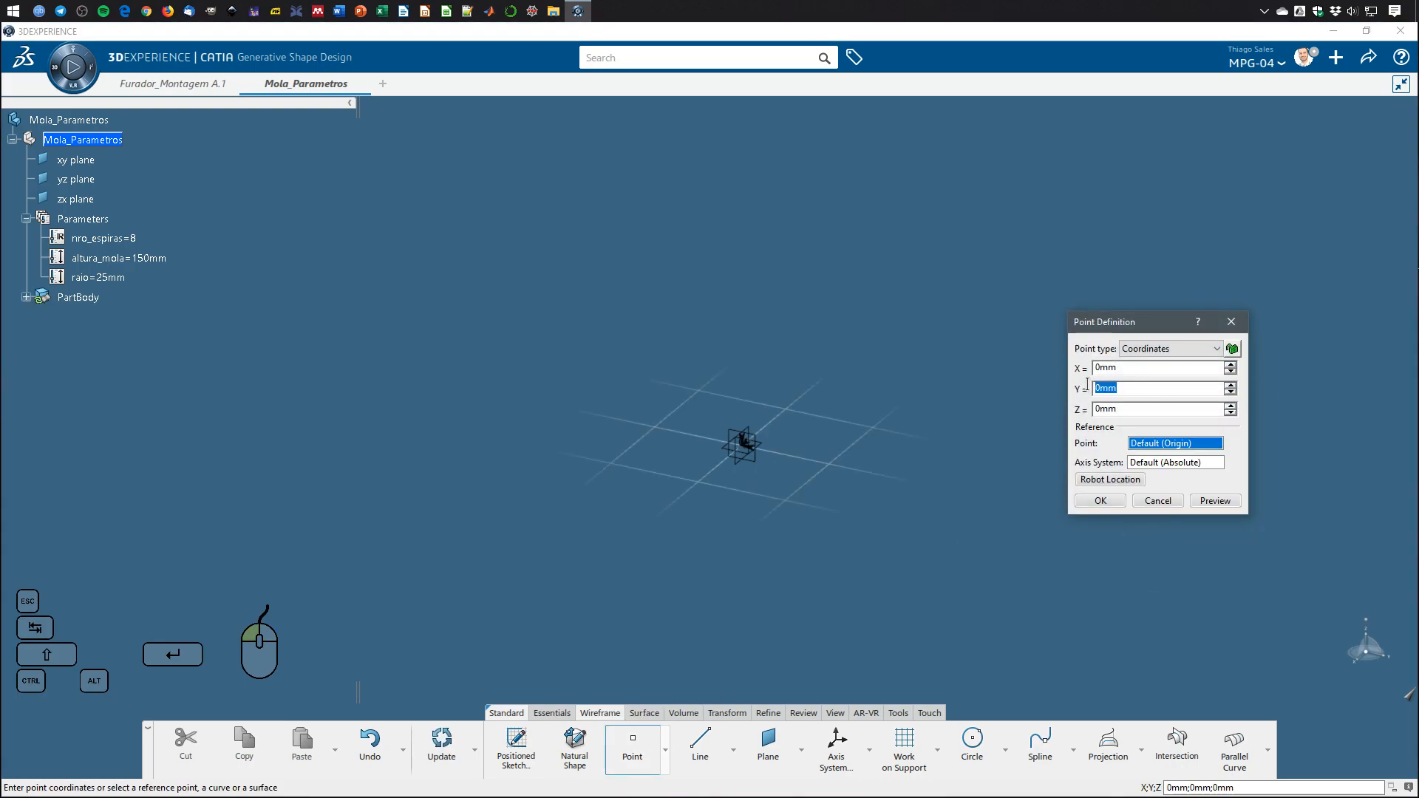
pyautogui.rightClick(1143, 392)
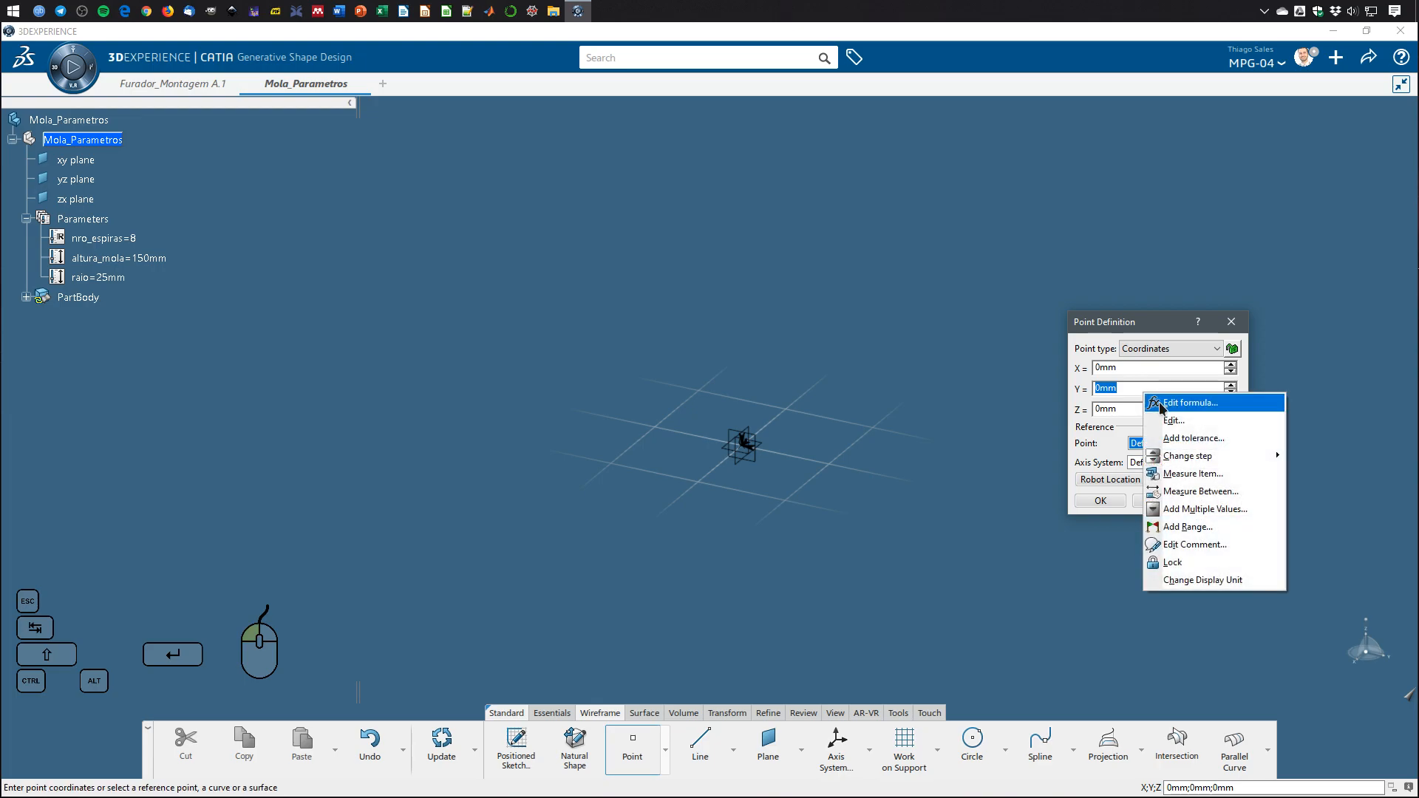
pyautogui.click(1182, 403)
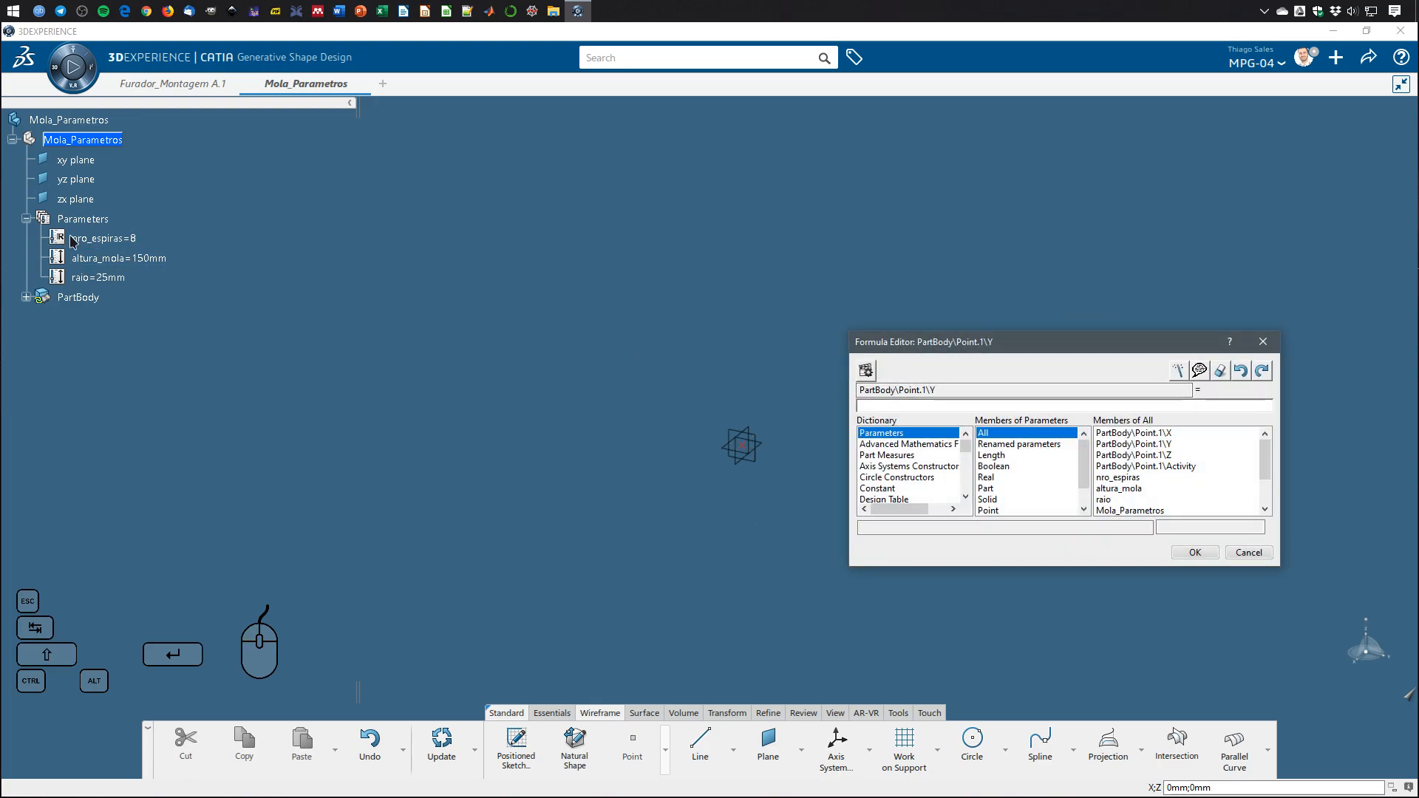
pyautogui.click(106, 281)
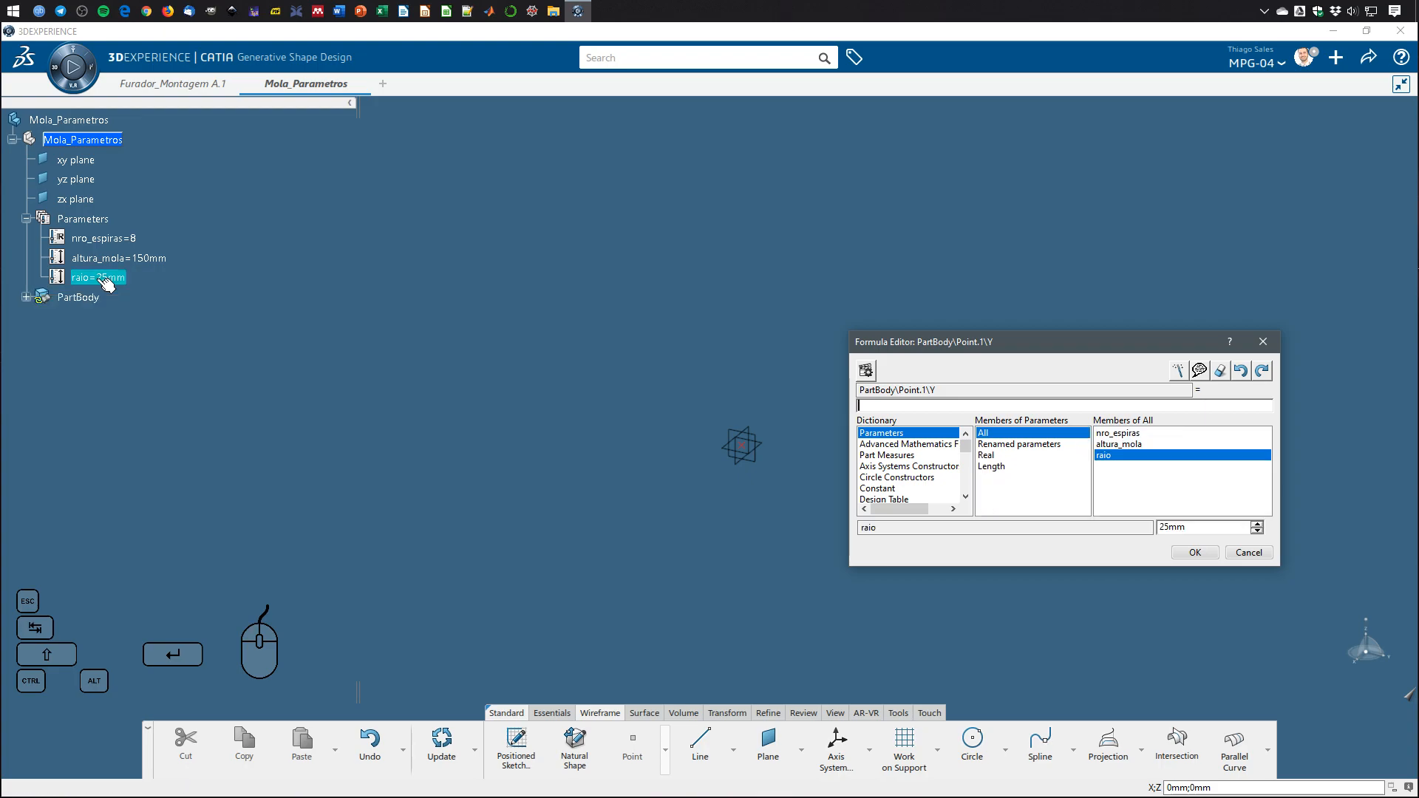
pyautogui.moveTo(884, 405); pyautogui.dragTo(829, 403)
pyautogui.click(942, 406)
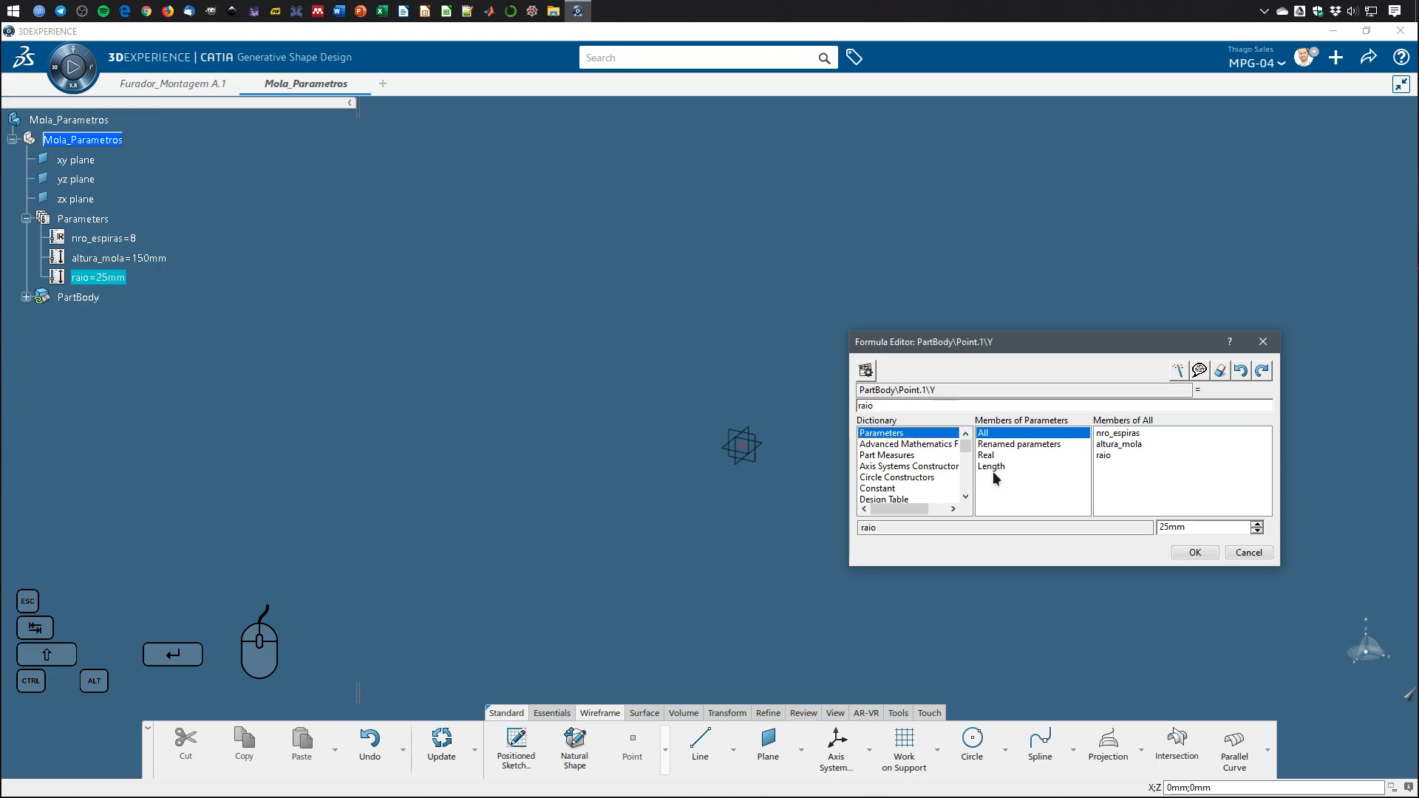
# Browse the renamed parameters and try arithmetic operators after raio in the Y coordinate's formula.
pyautogui.click(995, 444)
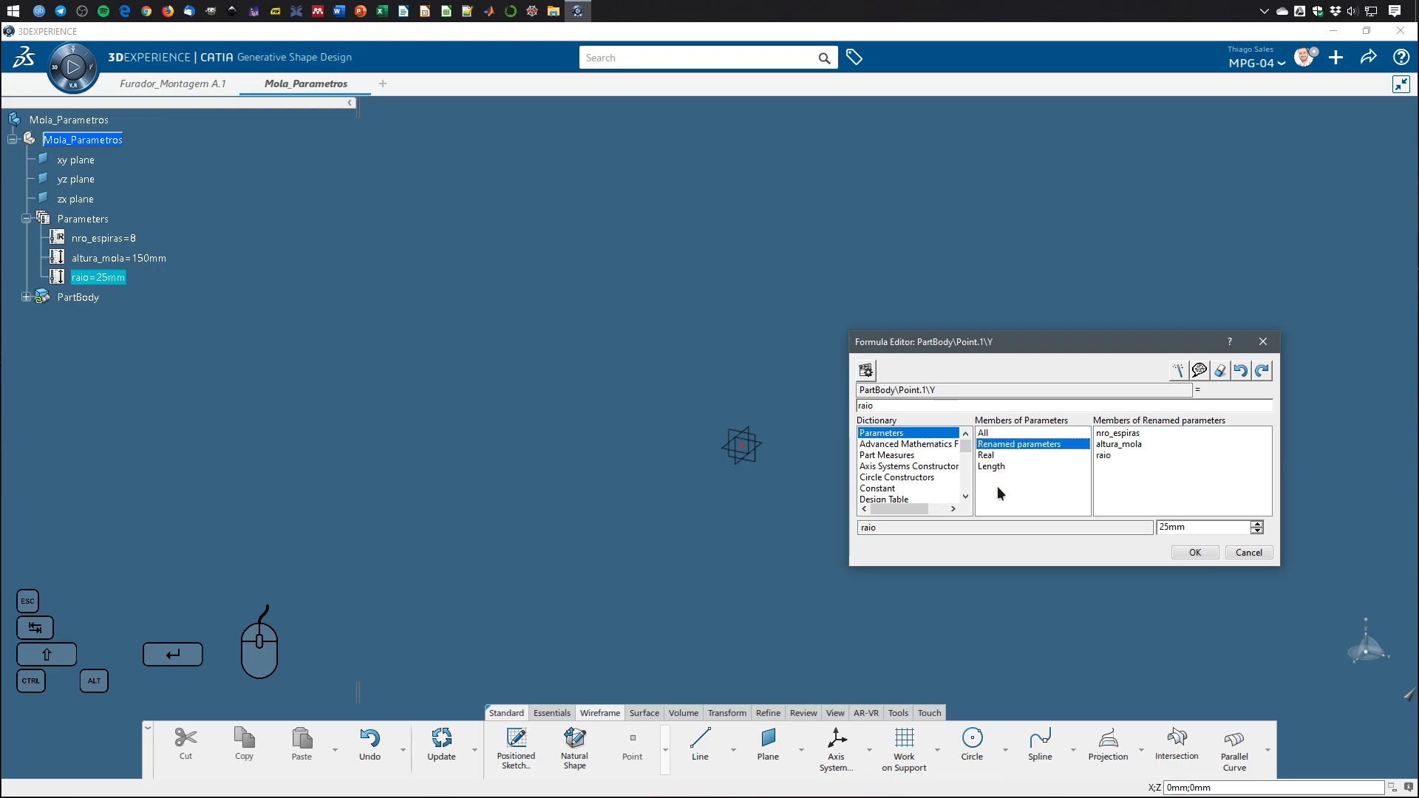
pyautogui.click(987, 434)
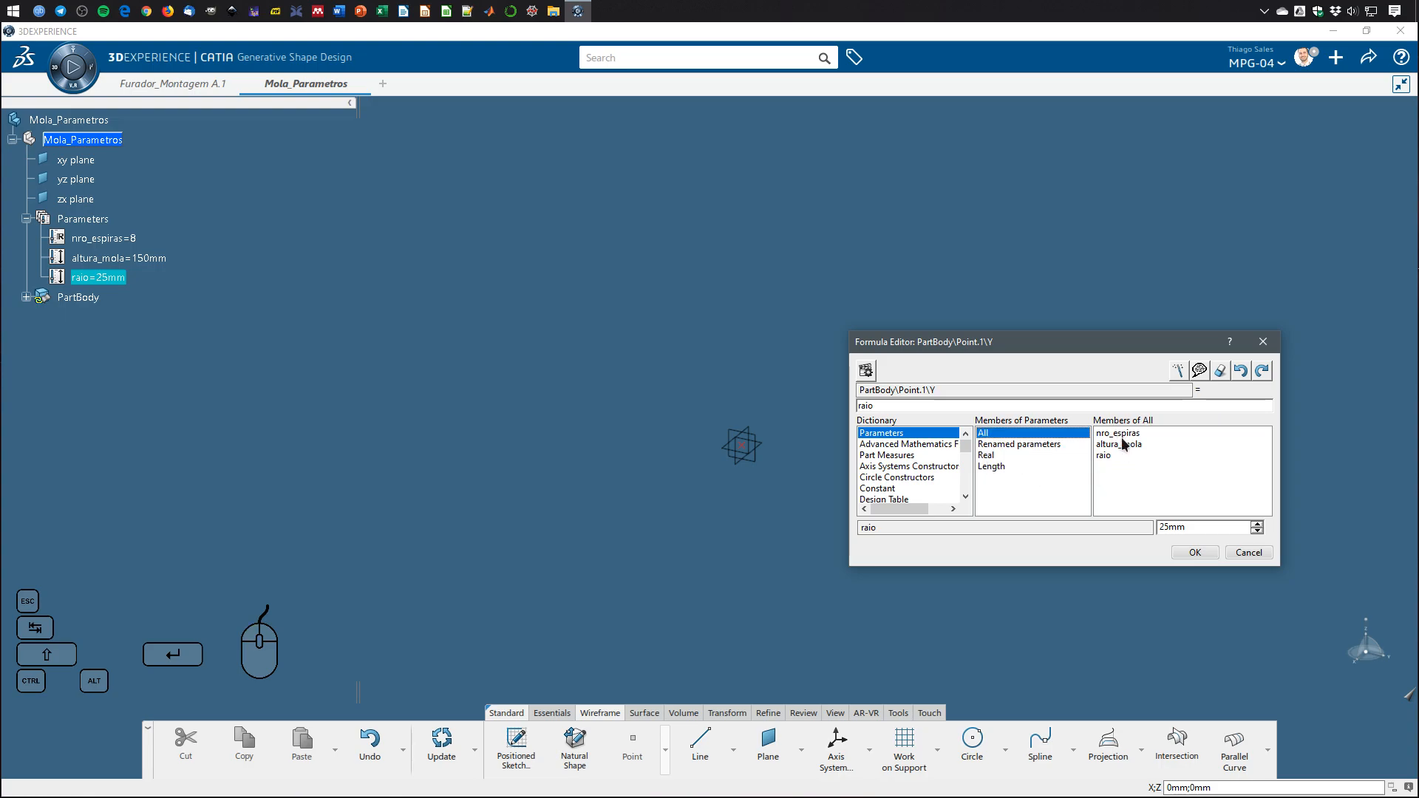
pyautogui.moveTo(924, 405); pyautogui.dragTo(837, 405)
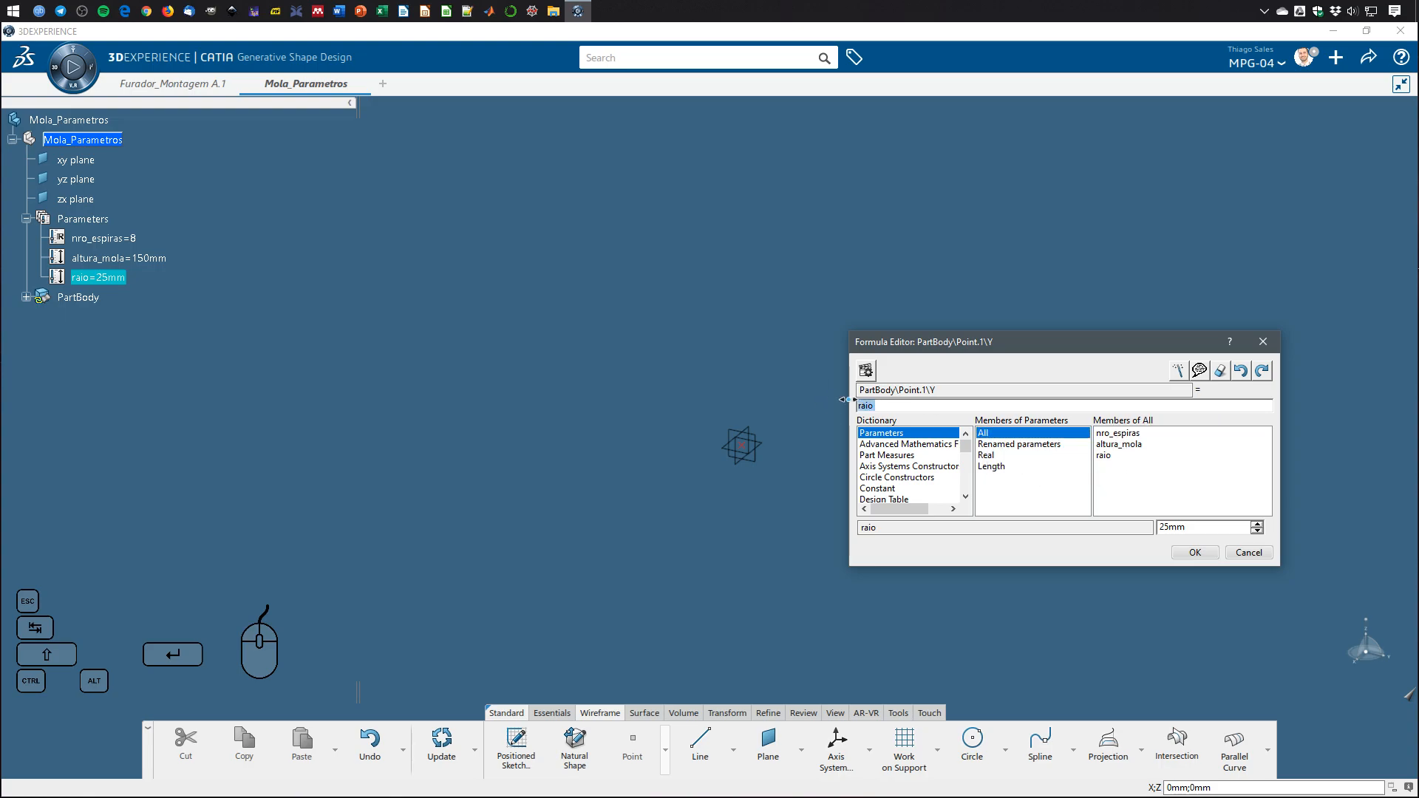
pyautogui.click(937, 406)
pyautogui.write('*')
pyautogui.hotkey('ctrl', 'shift', 'Left')
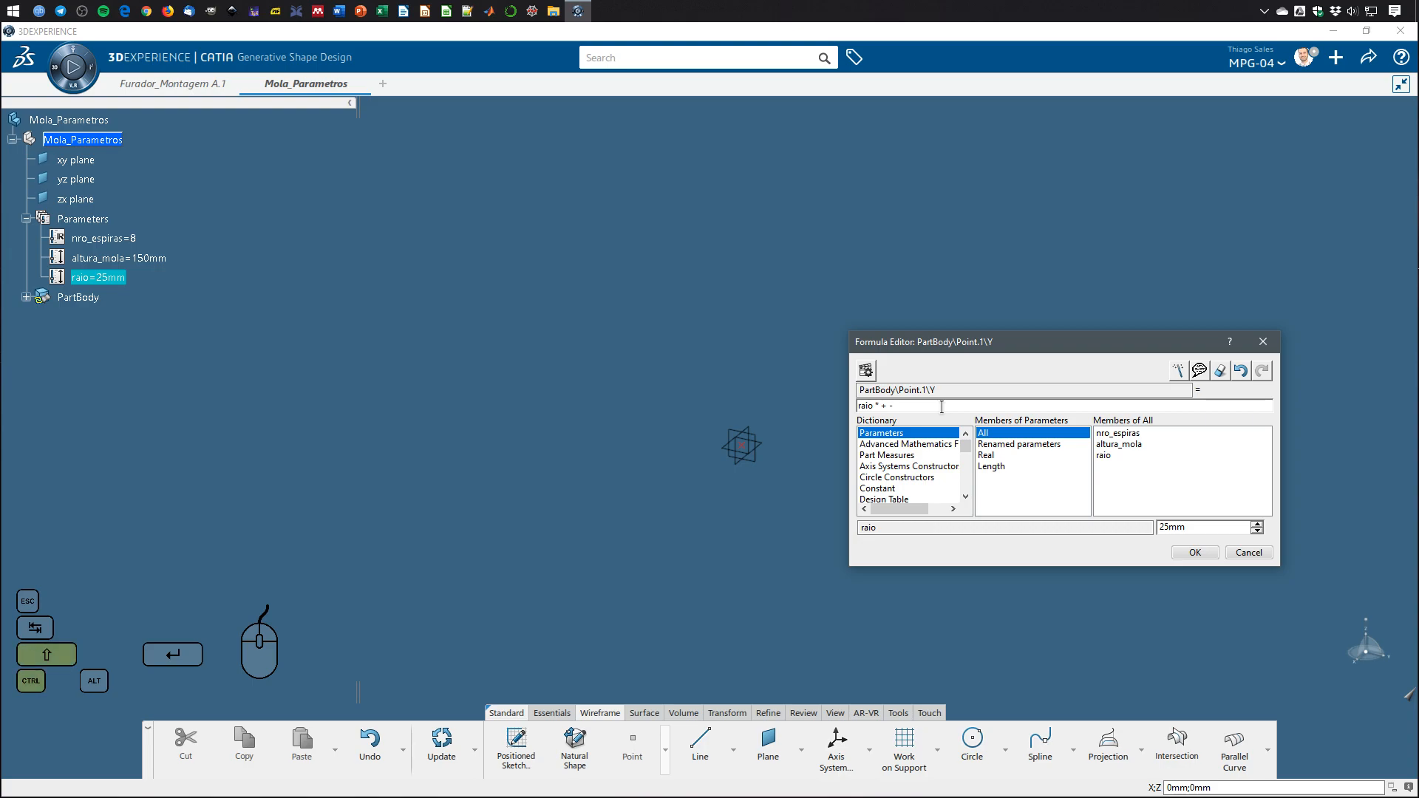
pyautogui.write('*')
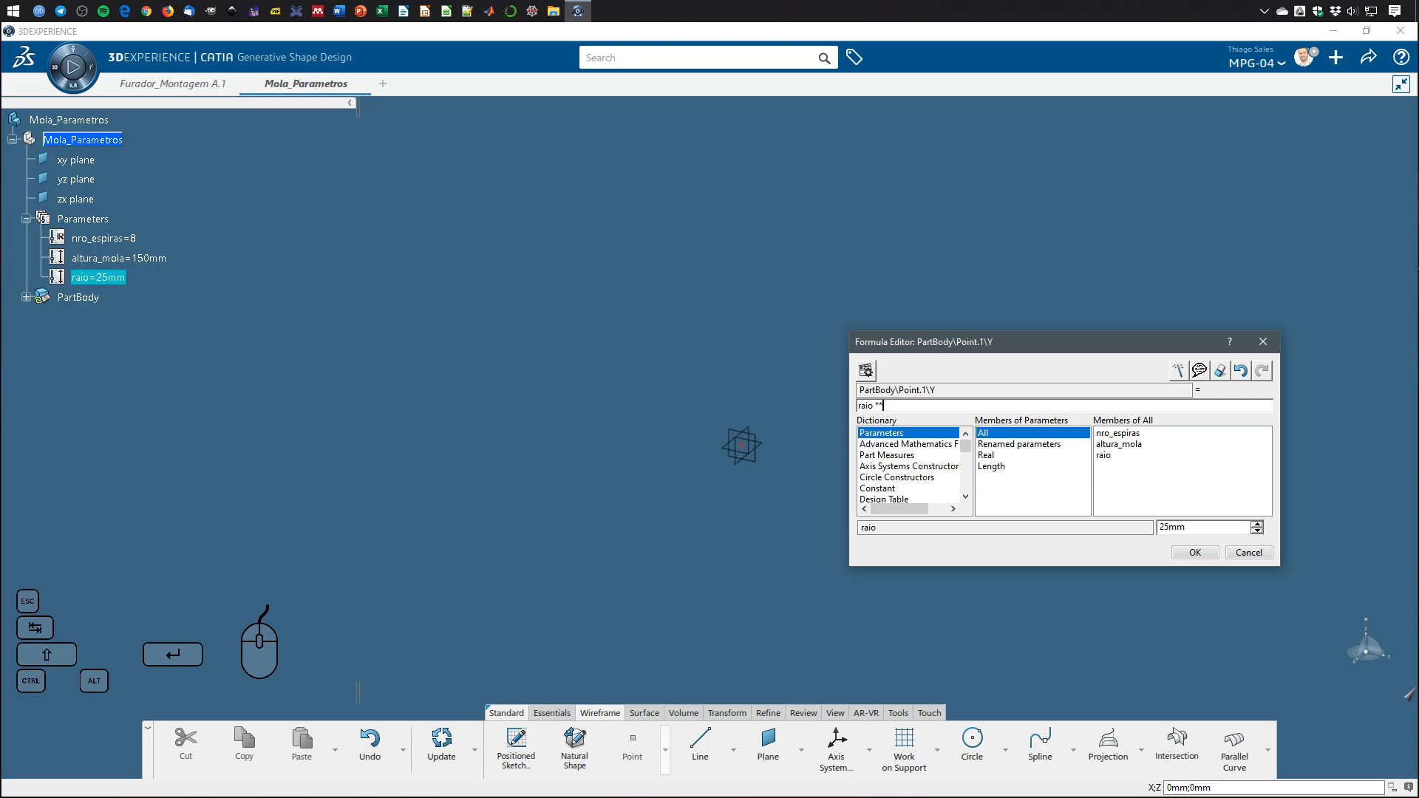
pyautogui.press('BackSpace')
pyautogui.moveTo(944, 390); pyautogui.dragTo(852, 402)
pyautogui.moveTo(955, 390); pyautogui.dragTo(807, 413)
pyautogui.click(903, 410)
pyautogui.click(890, 406)
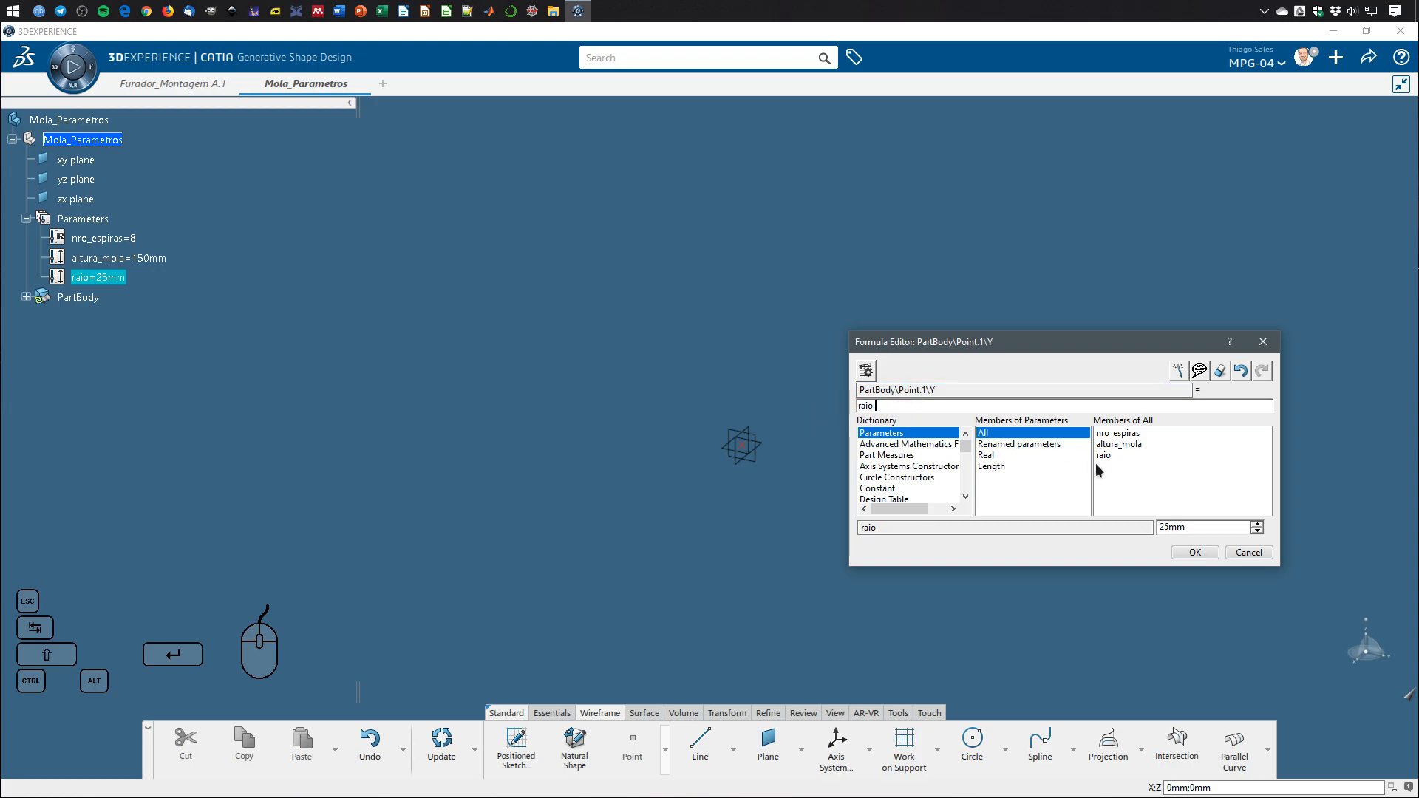
# Apply the raio formula to the point's Y coordinate and reopen it to check its expression.
pyautogui.click(1195, 552)
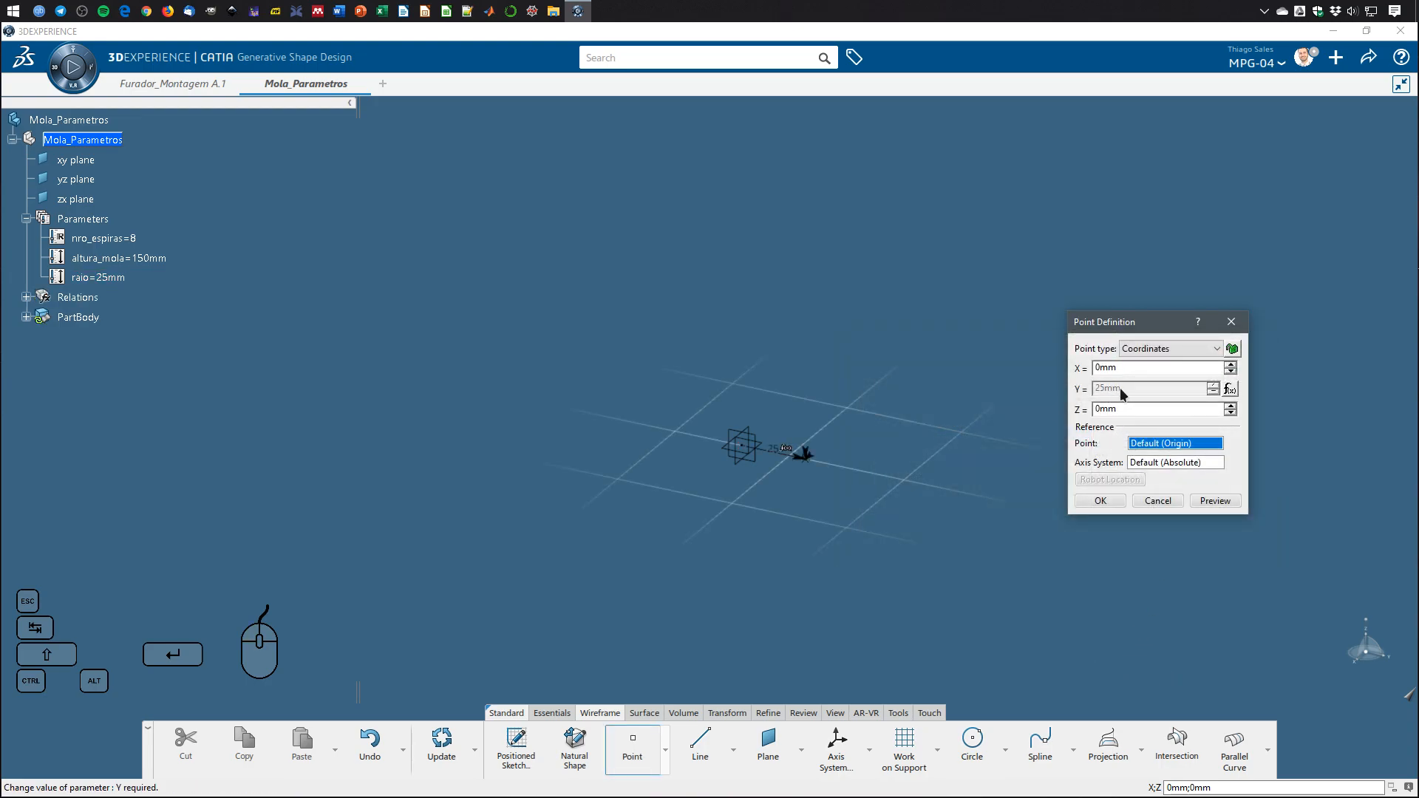
pyautogui.click(1231, 391)
pyautogui.write('raio')
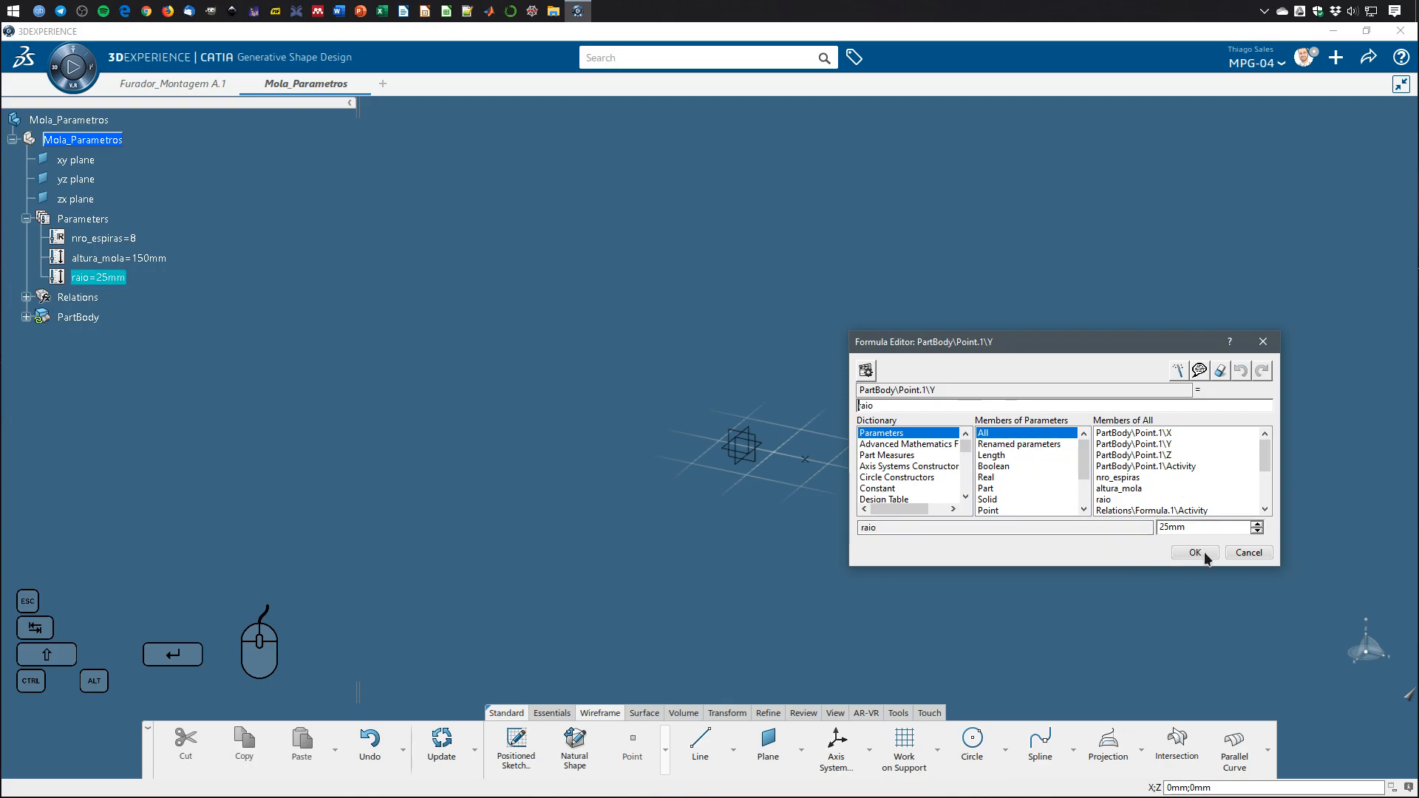
pyautogui.click(1195, 553)
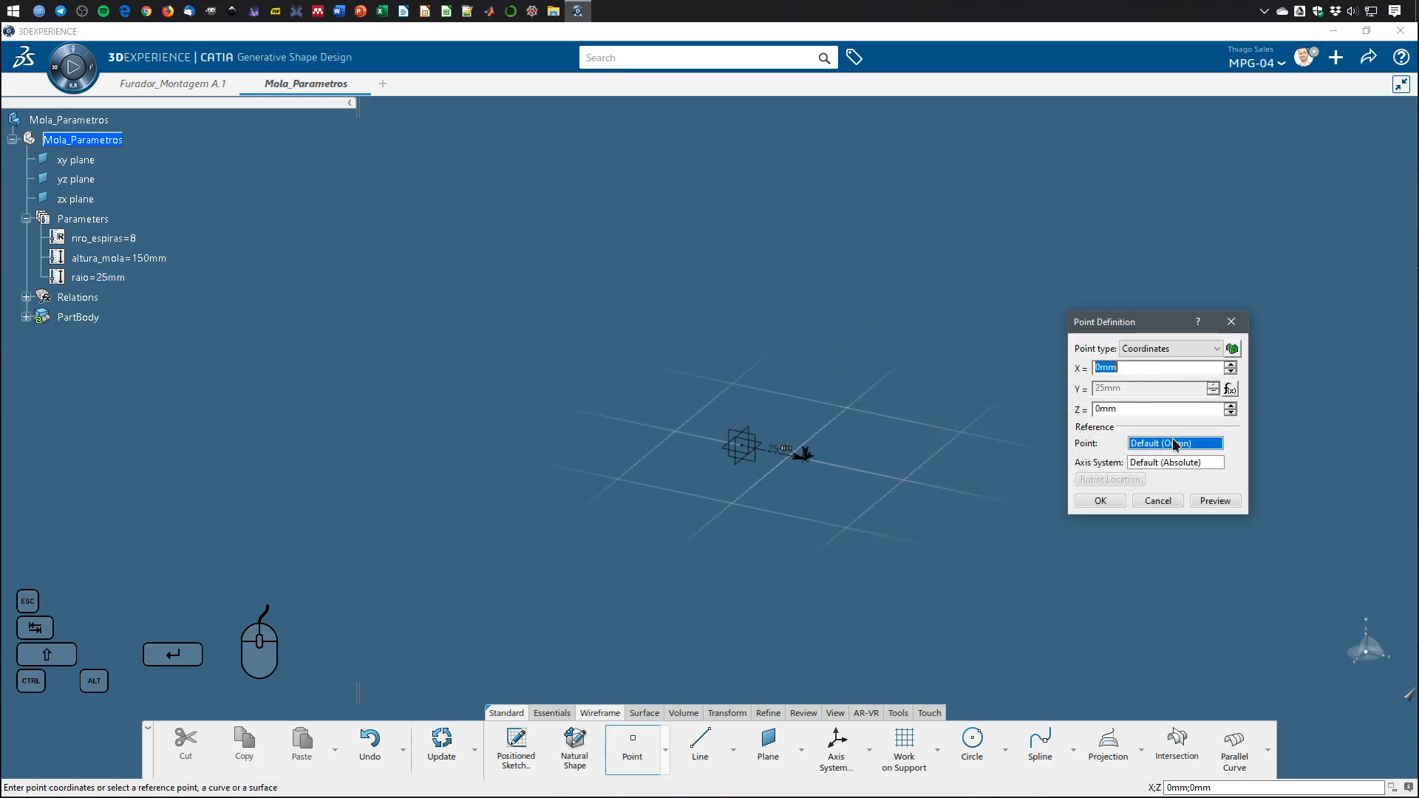
# Check the options for the Y coordinate's formula and create the point with X and Z at 0 mm.
pyautogui.rightClick(1127, 394)
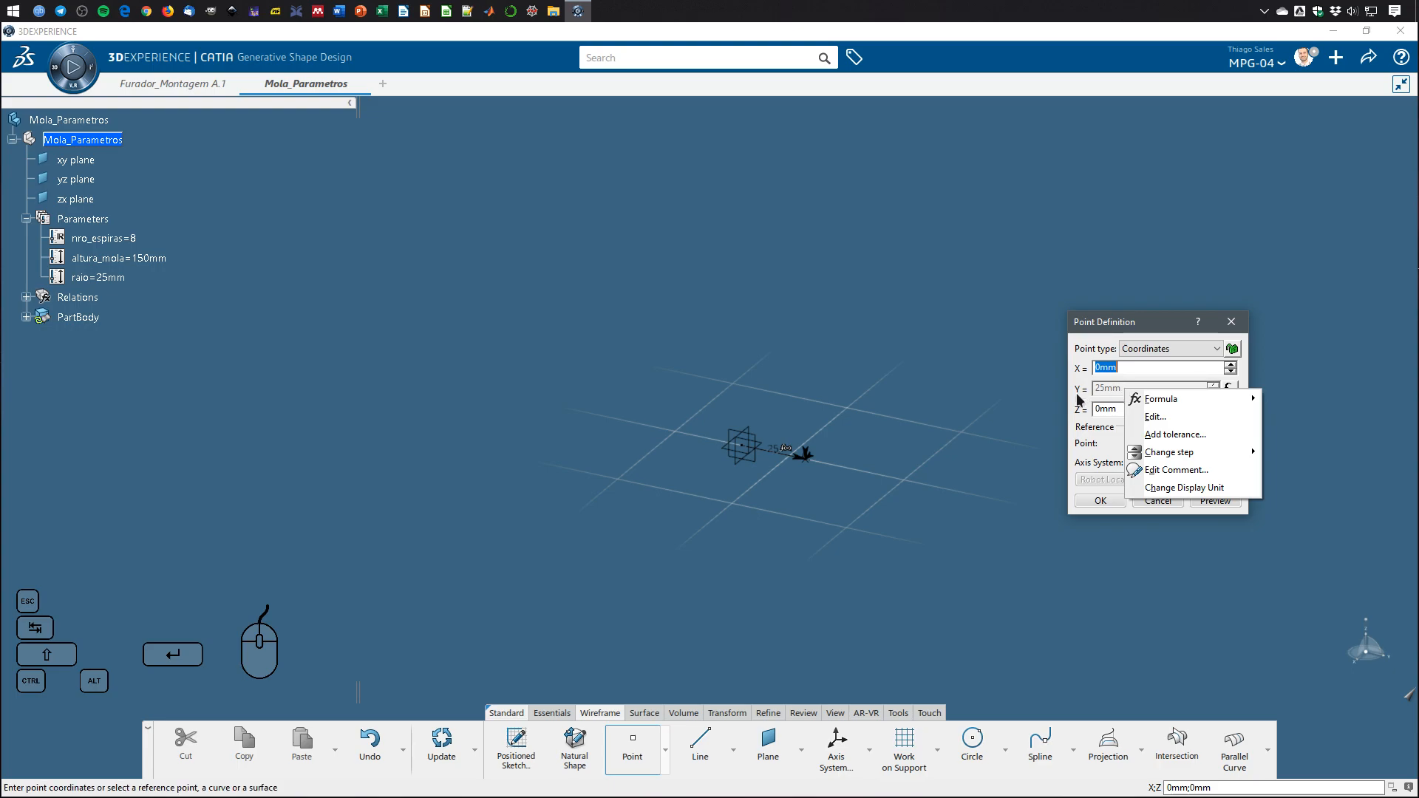
pyautogui.moveTo(1166, 406)
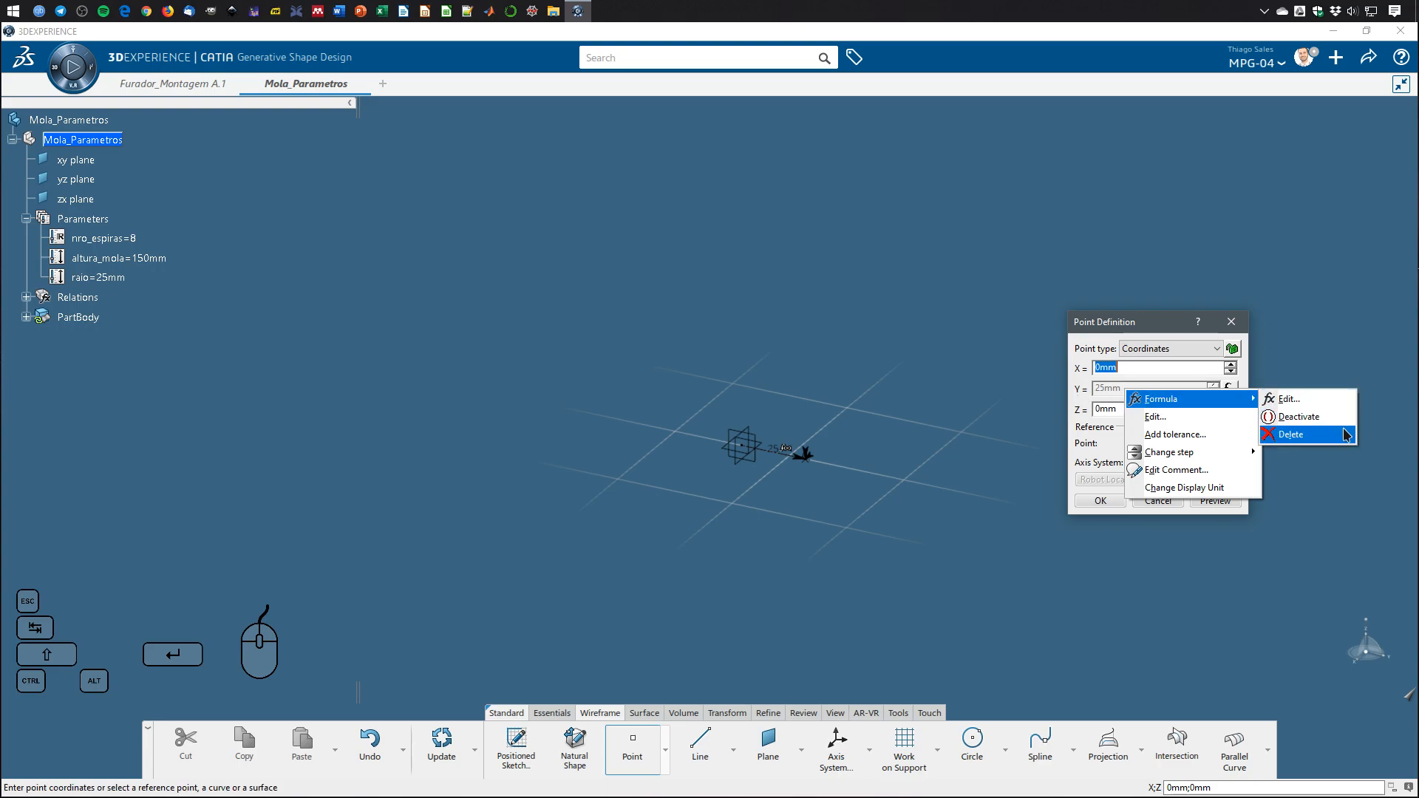
pyautogui.click(1080, 394)
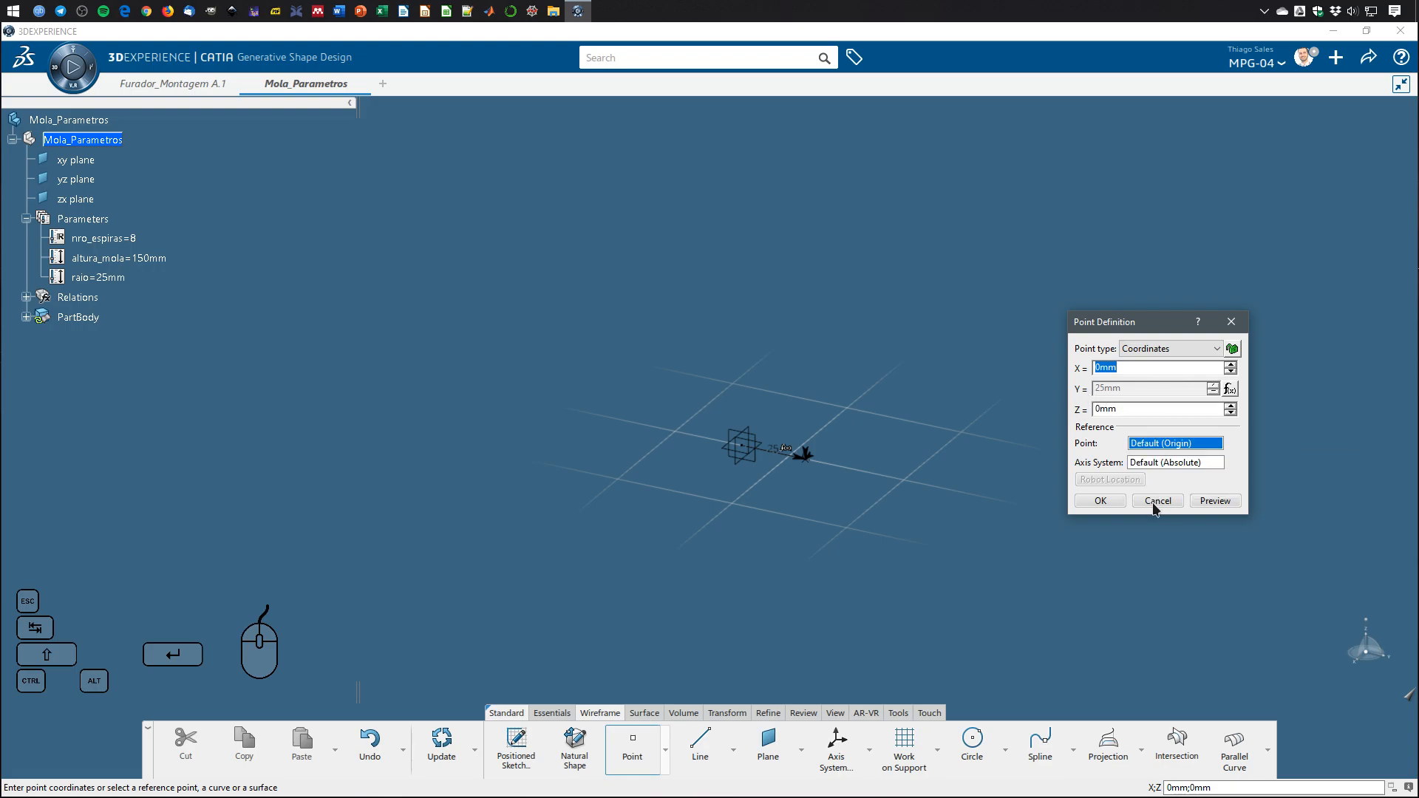
pyautogui.click(1100, 501)
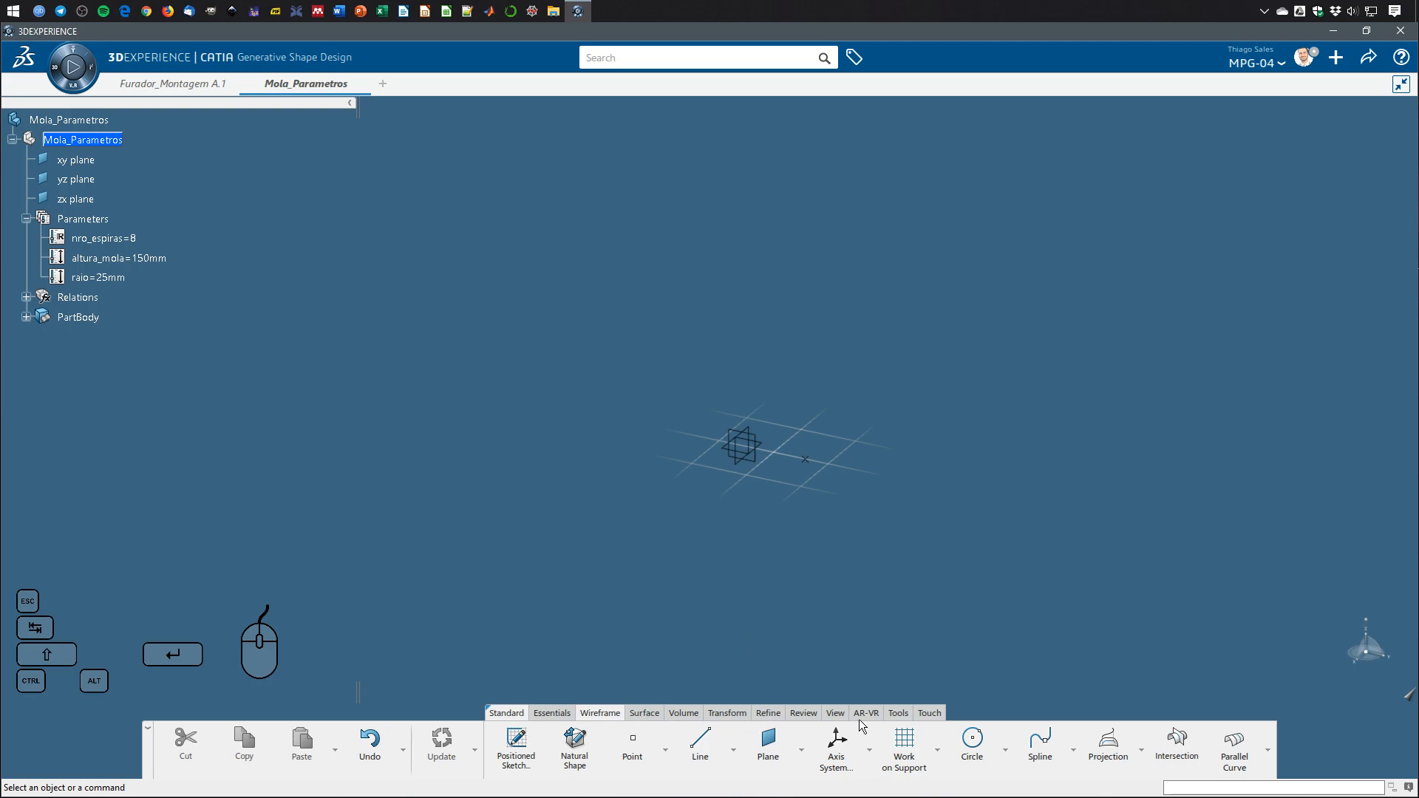
# Start a Helix of type Height and Revolution and drive its height with the altura_mola parameter through a formula.
pyautogui.click(1073, 749)
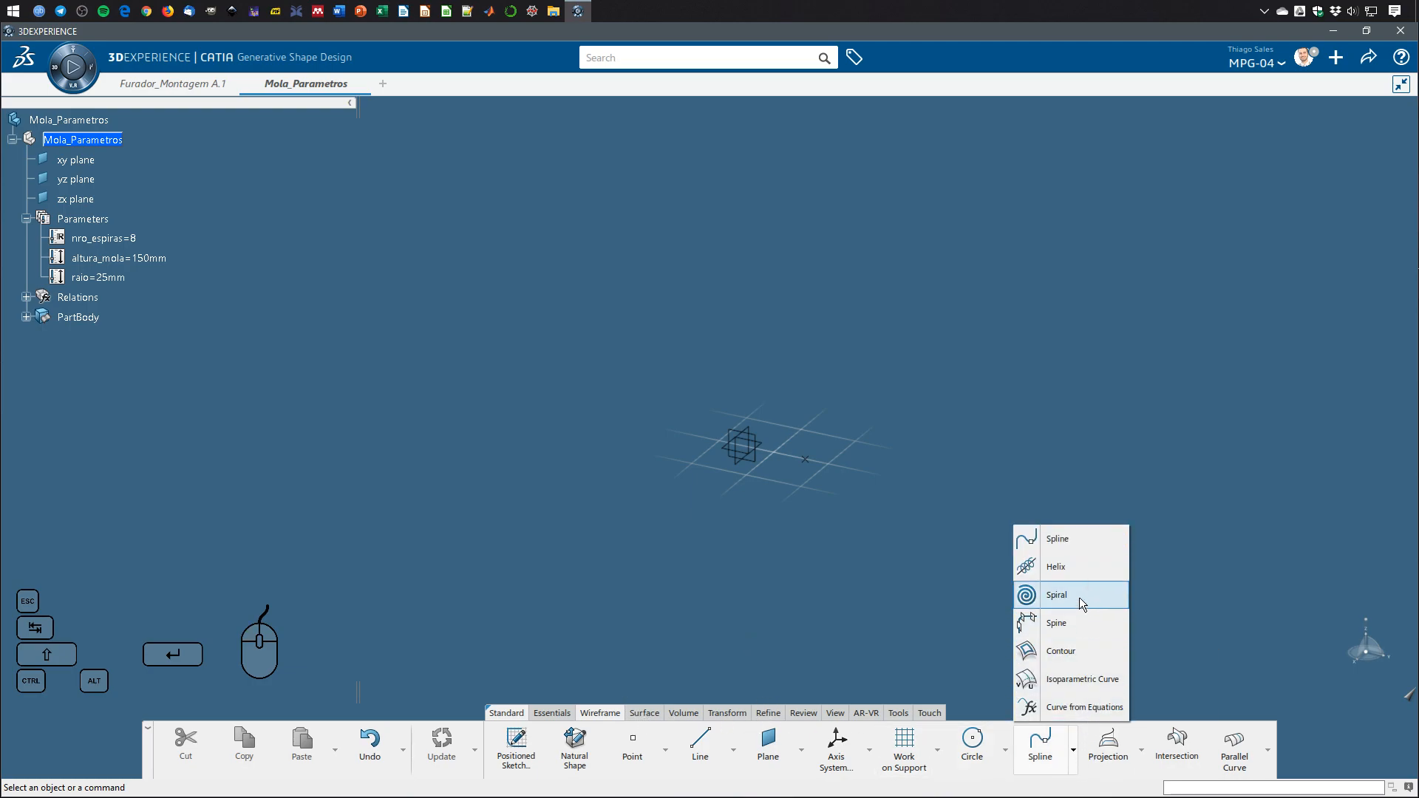
pyautogui.click(1078, 574)
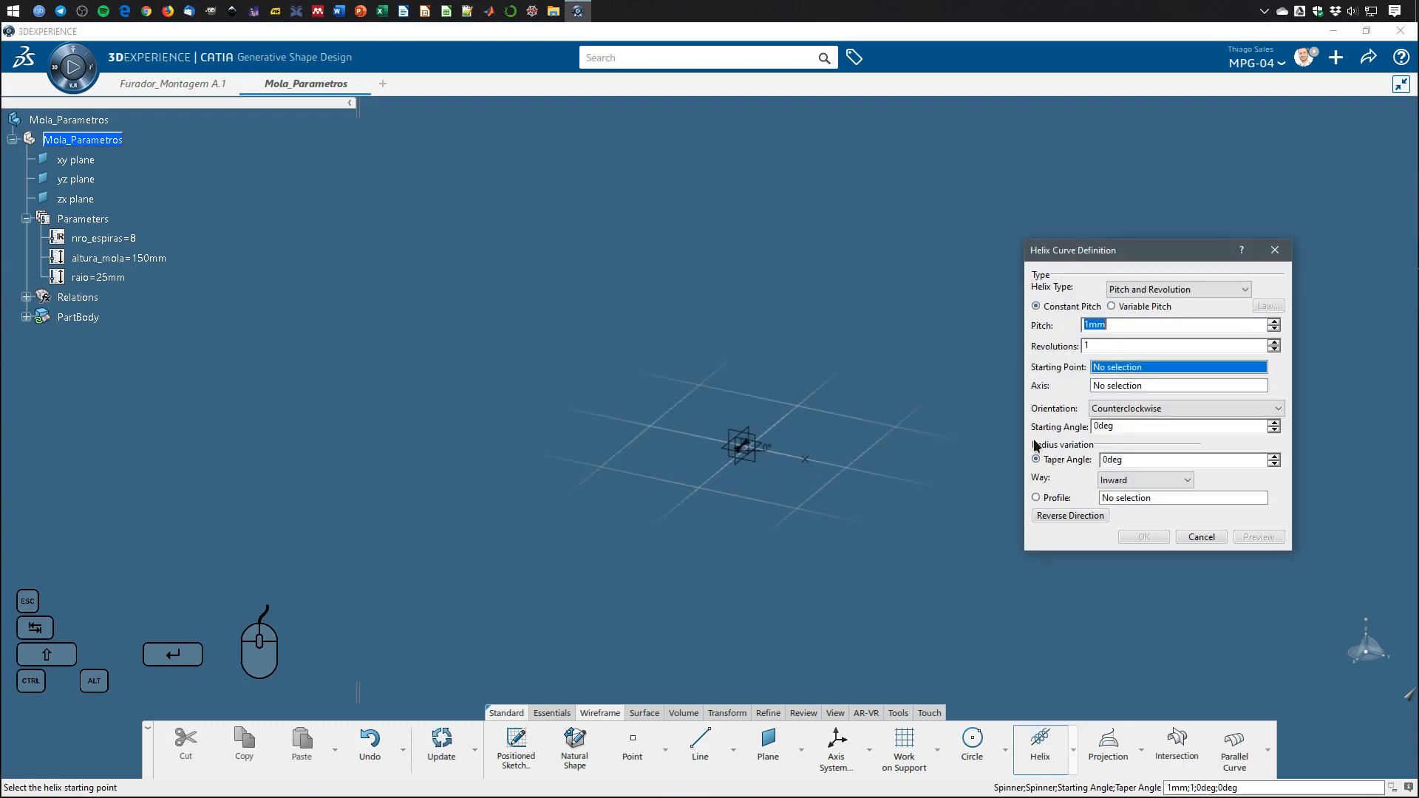
pyautogui.click(1145, 291)
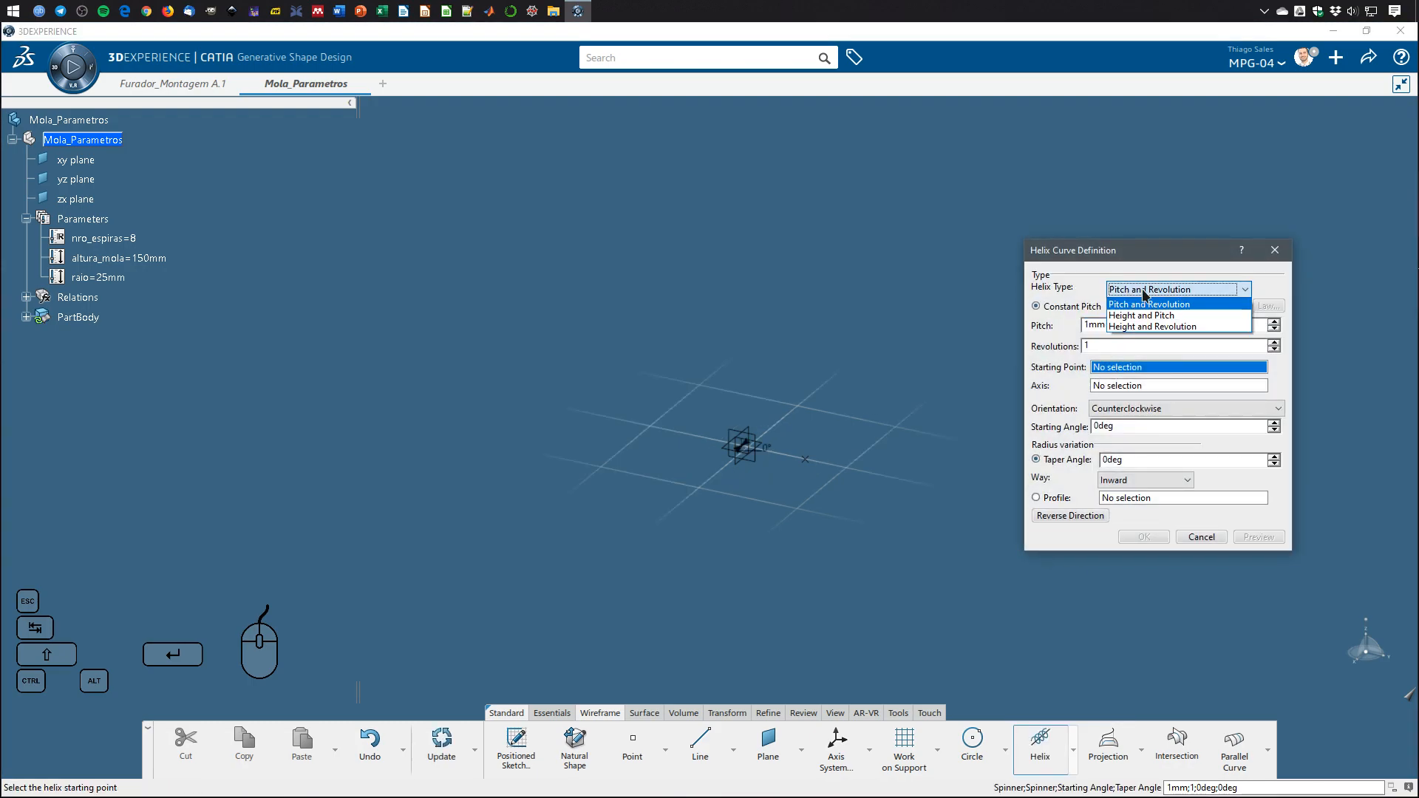
pyautogui.click(1125, 326)
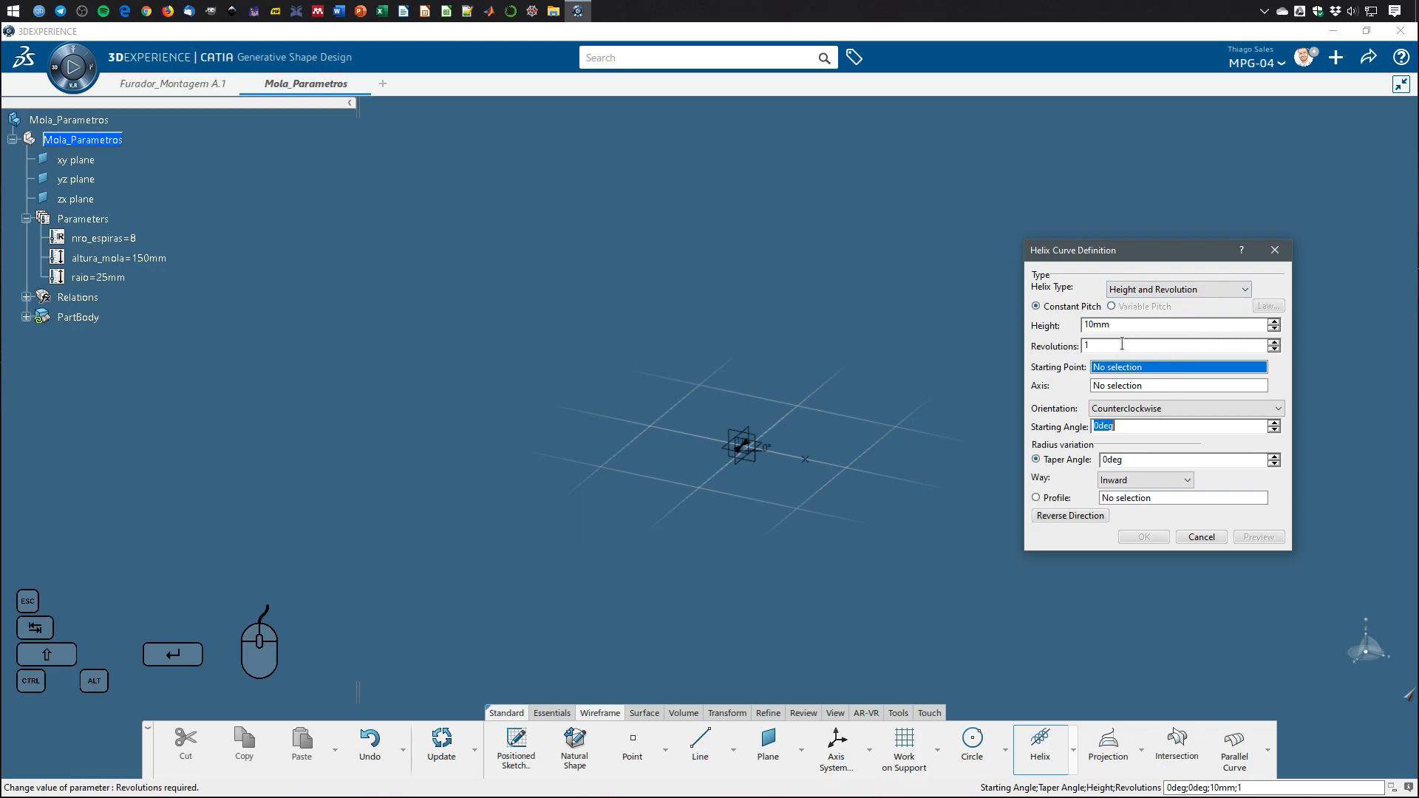
pyautogui.rightClick(1119, 327)
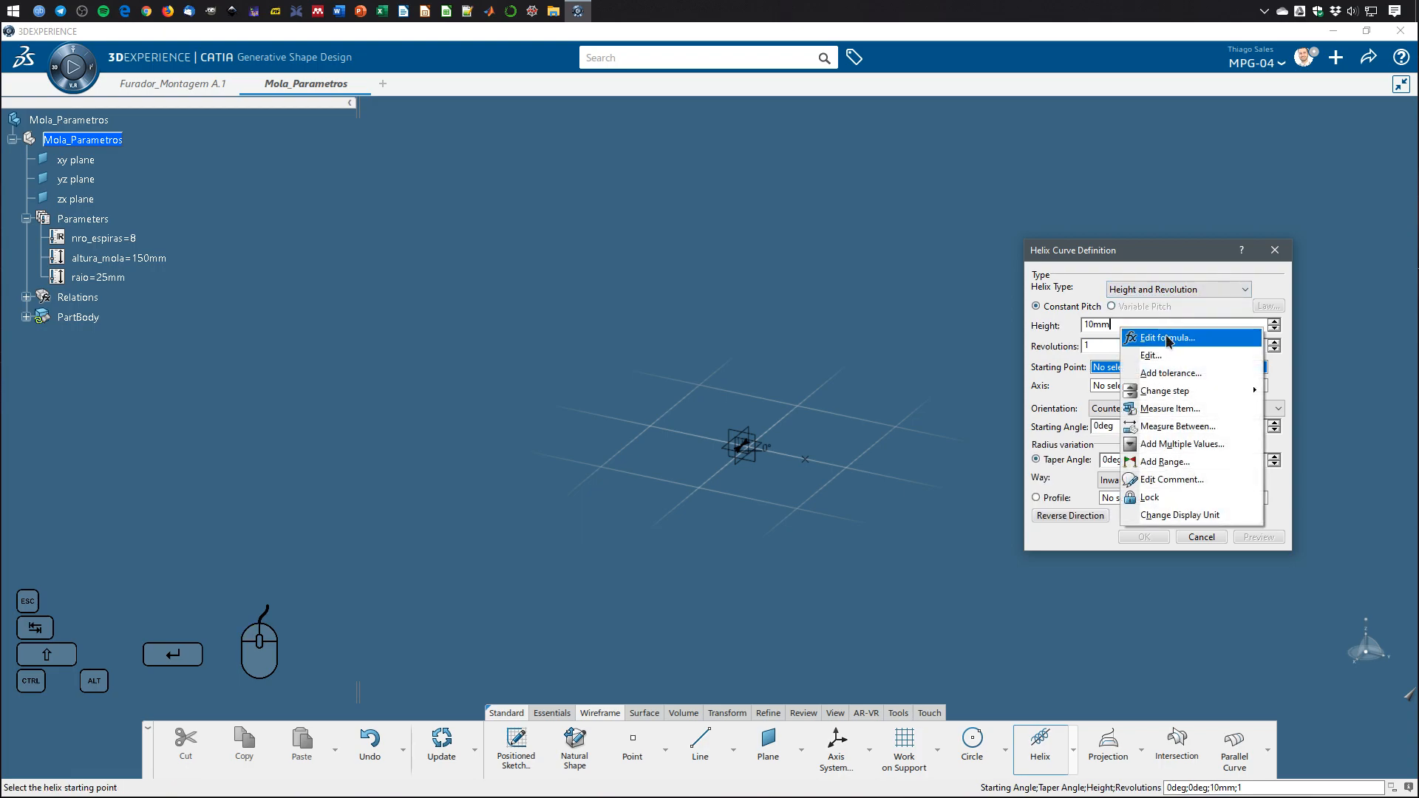
pyautogui.click(1165, 340)
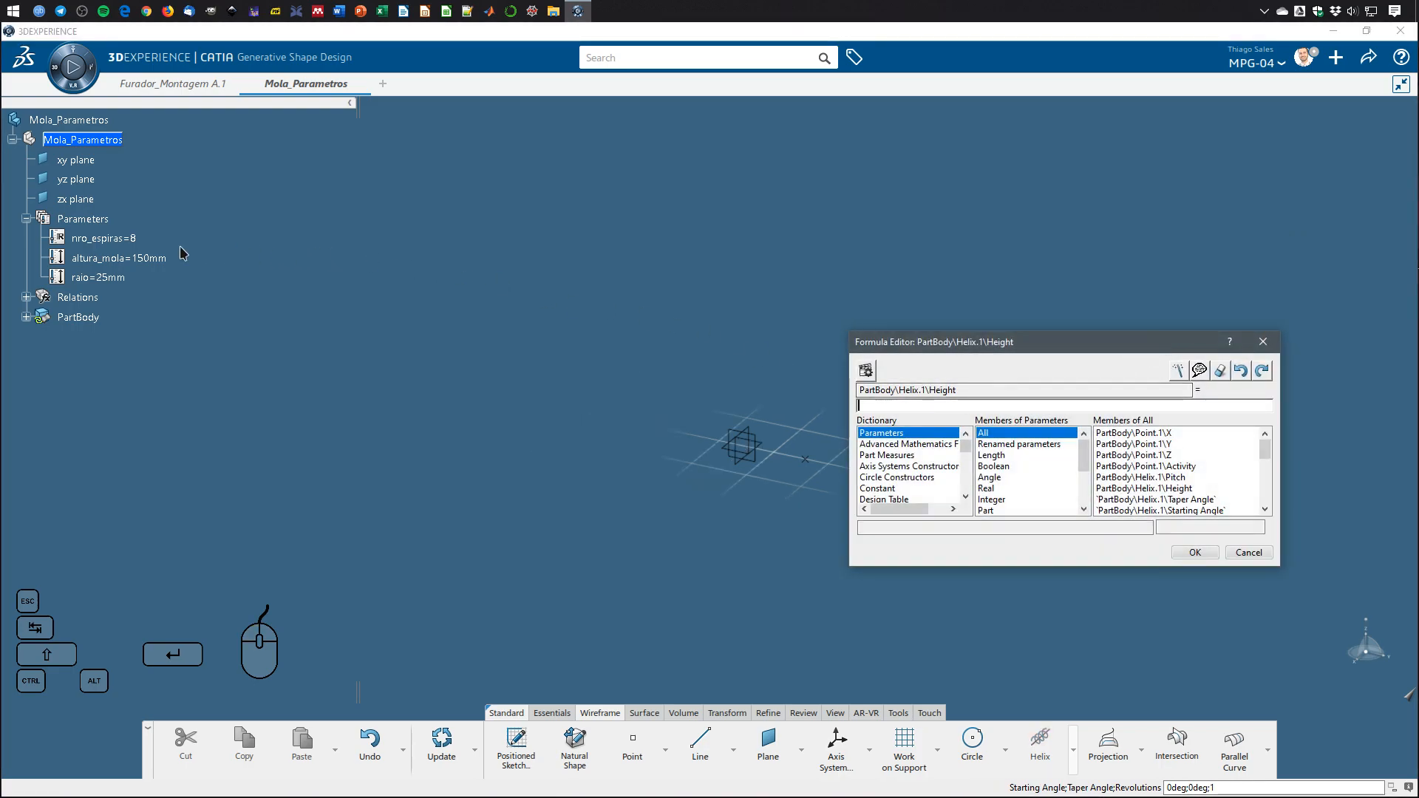
pyautogui.click(113, 258)
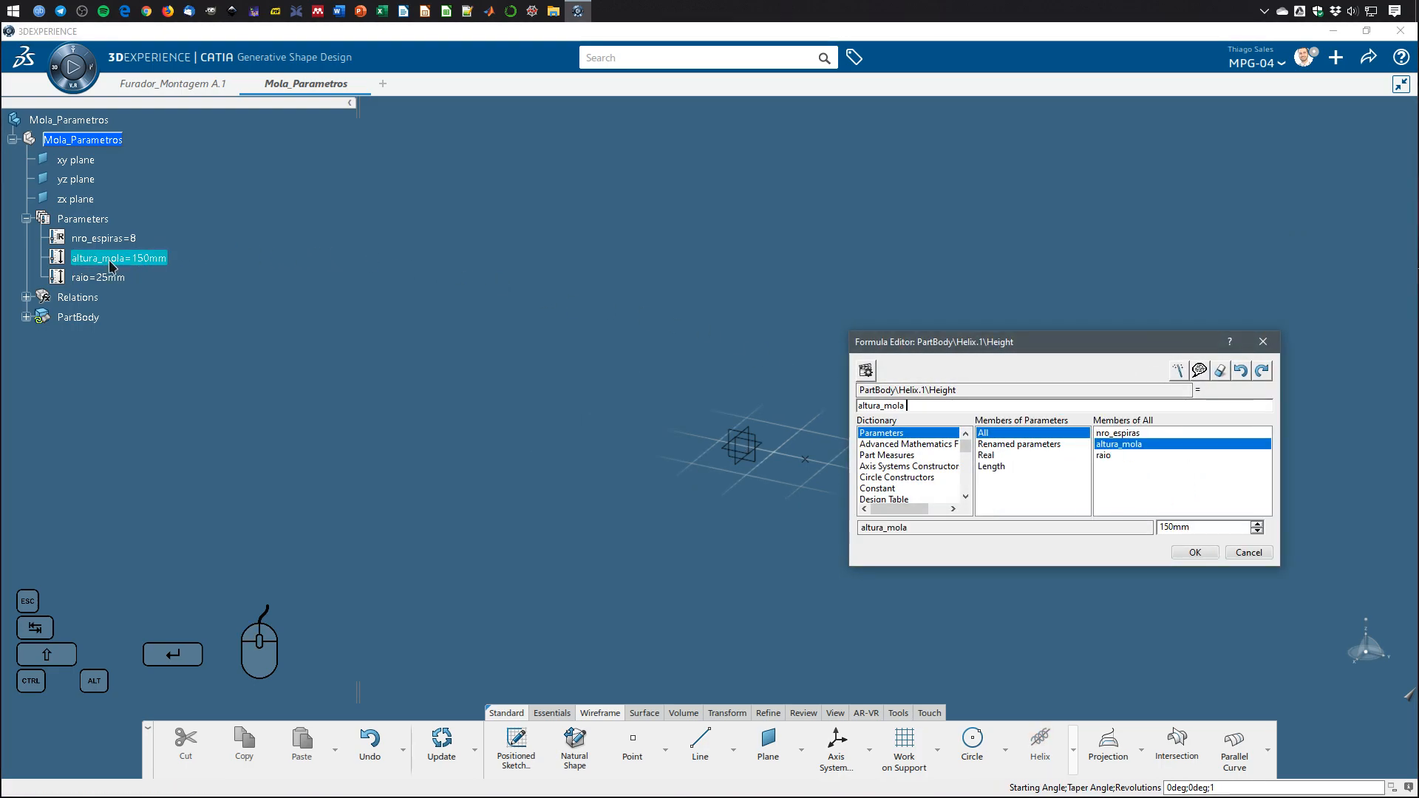
pyautogui.click(1195, 553)
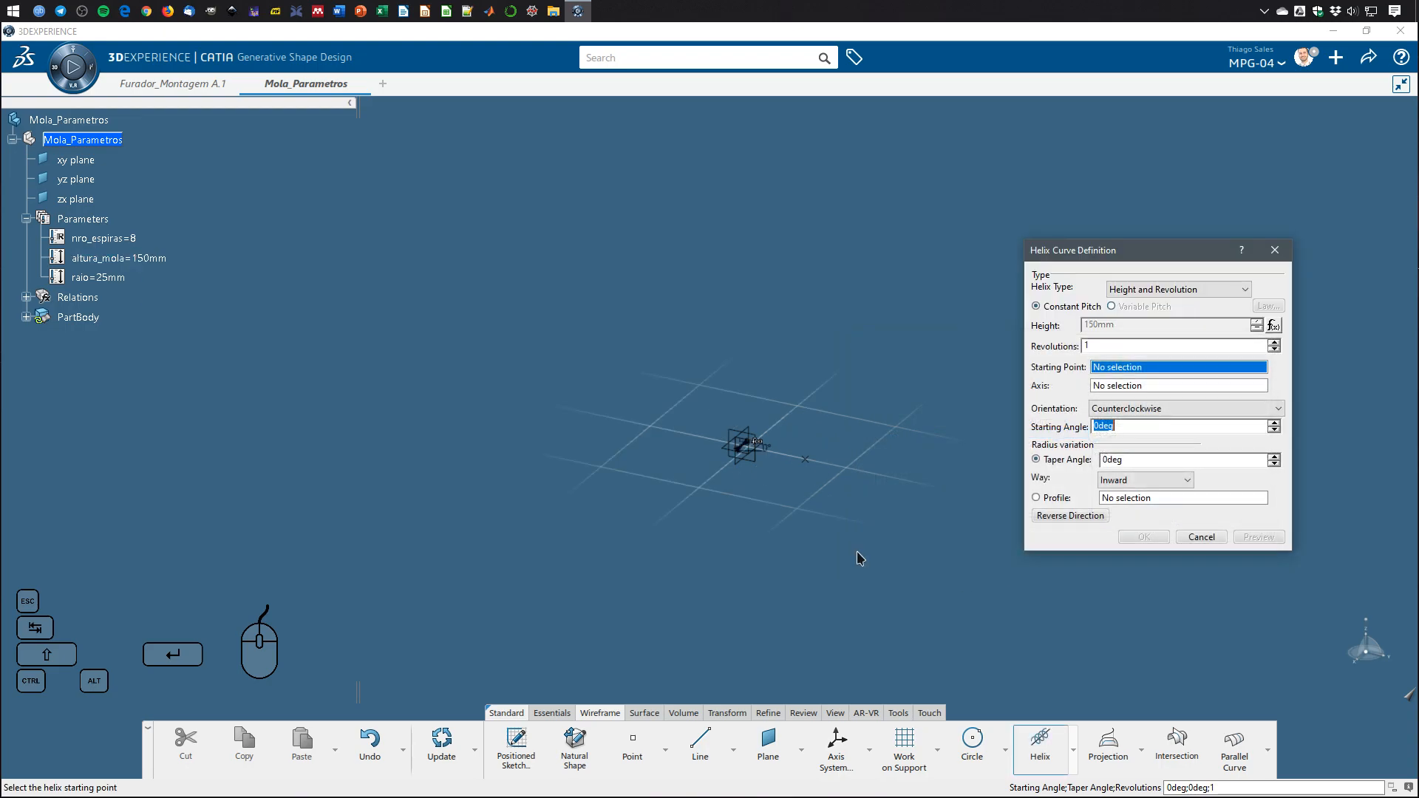
# Link the helix's number of revolutions to the nro_espiras parameter with a formula.
pyautogui.rightClick(1104, 346)
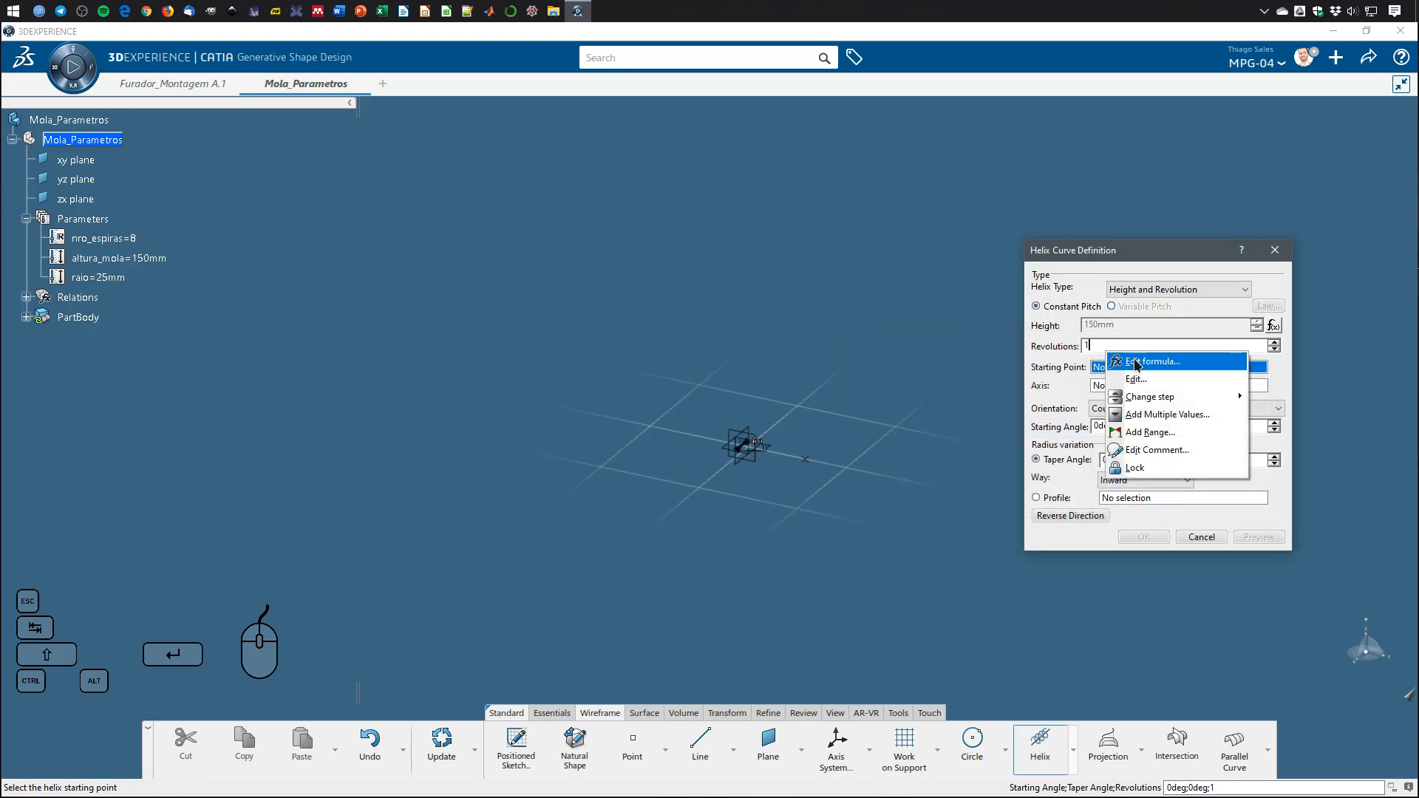
pyautogui.click(1129, 364)
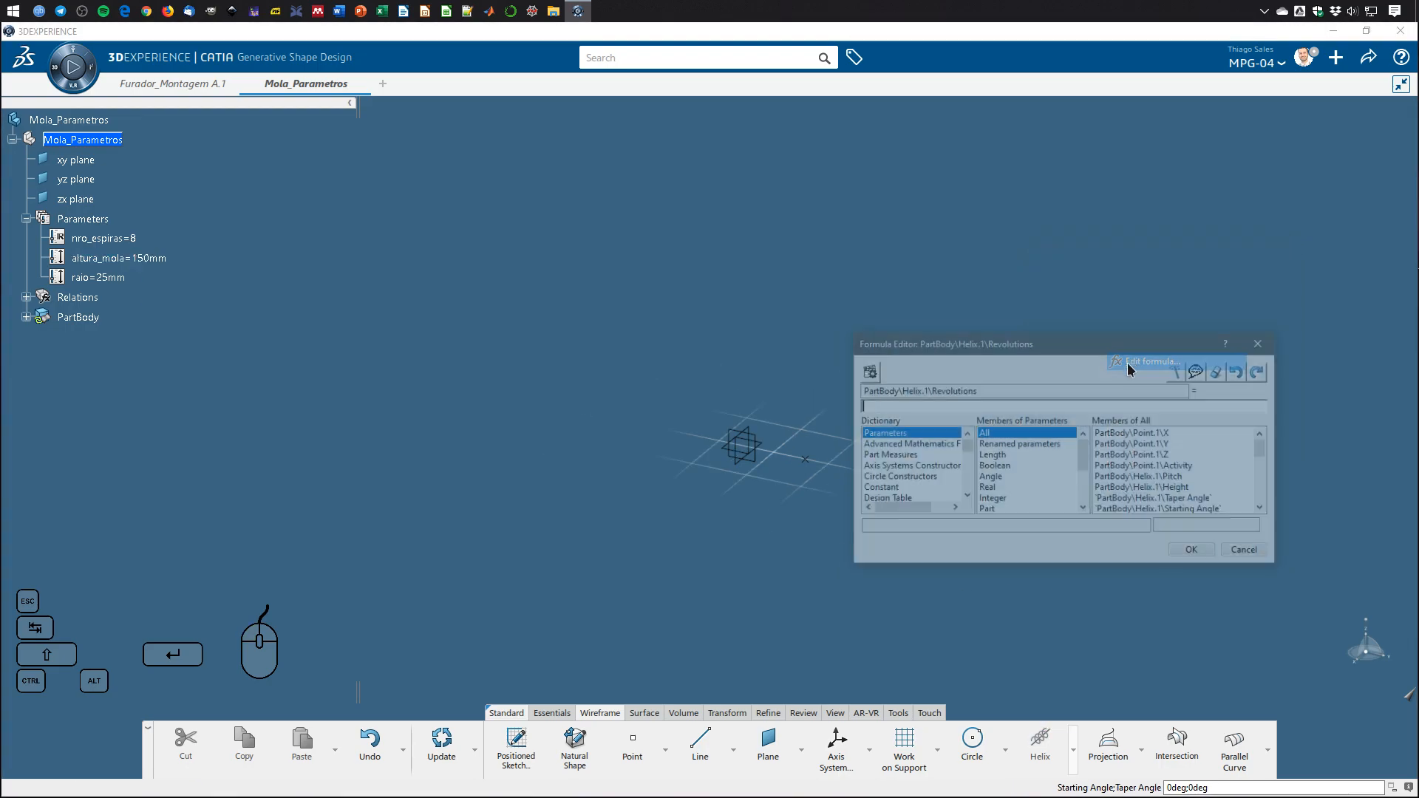
pyautogui.click(111, 238)
pyautogui.click(1196, 552)
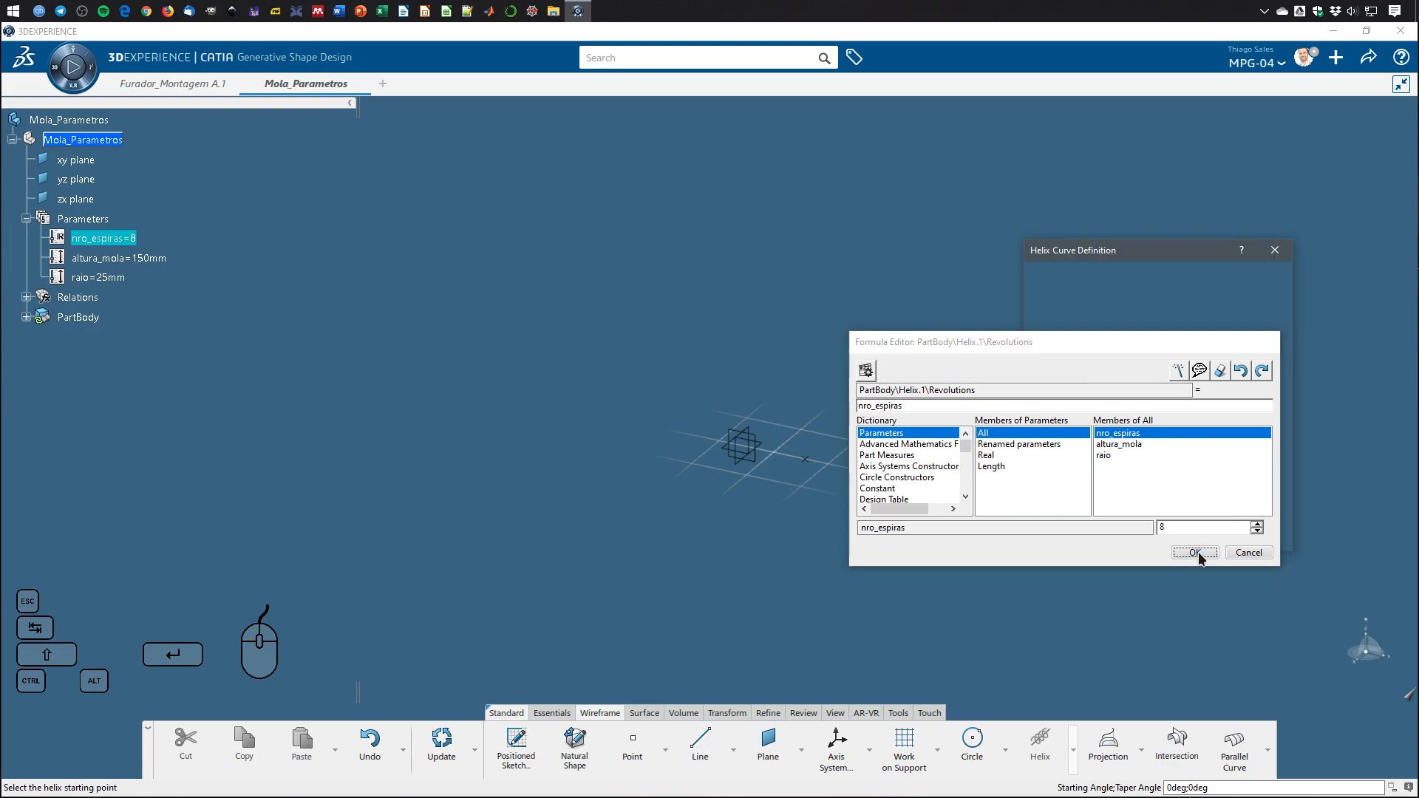
# Use the existing point as the helix's starting point, set the Z Axis as its axis, and create the helix.
pyautogui.click(806, 459)
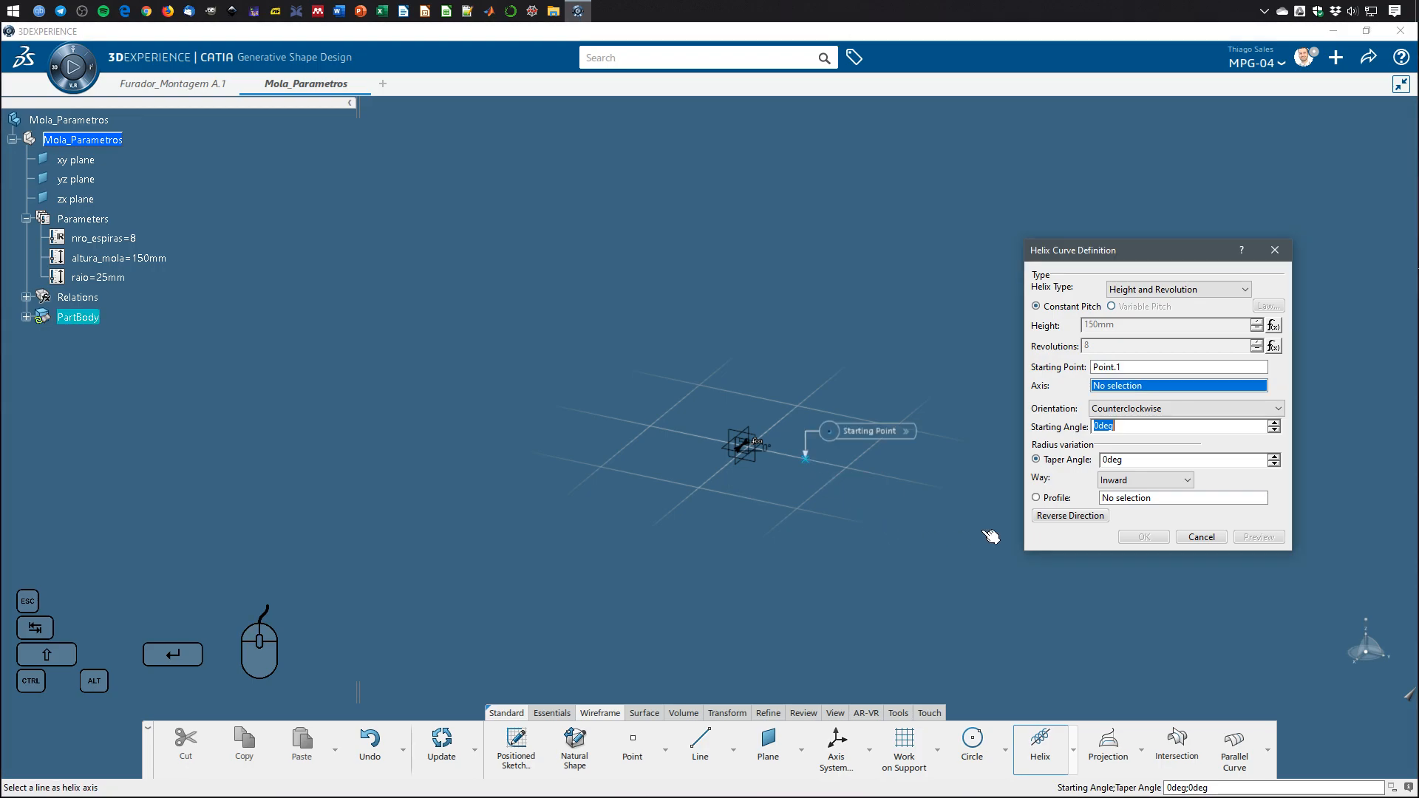
pyautogui.rightClick(1128, 386)
pyautogui.moveTo(1162, 396)
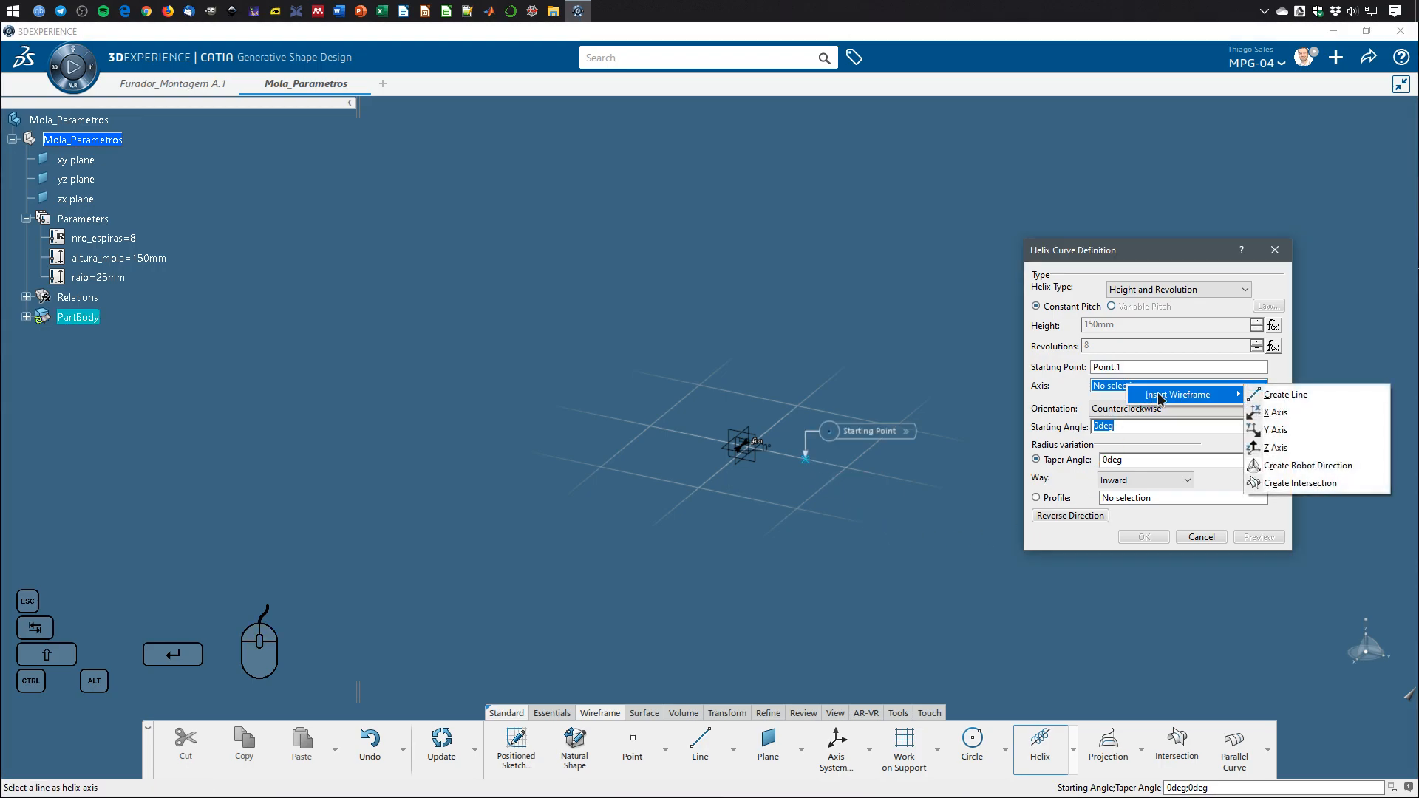
pyautogui.click(1303, 448)
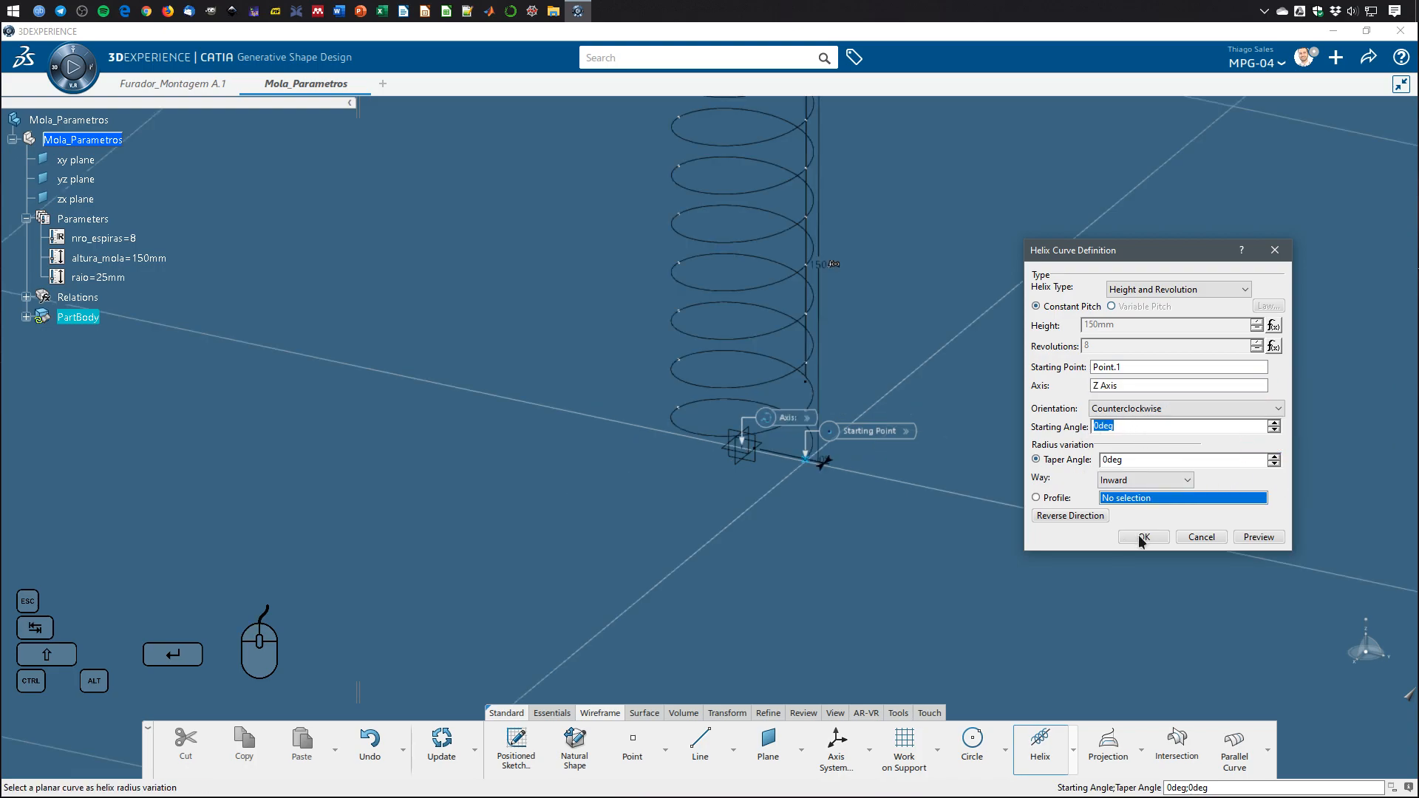
pyautogui.click(1142, 537)
pyautogui.moveTo(897, 491); pyautogui.dragTo(923, 473, button='middle')
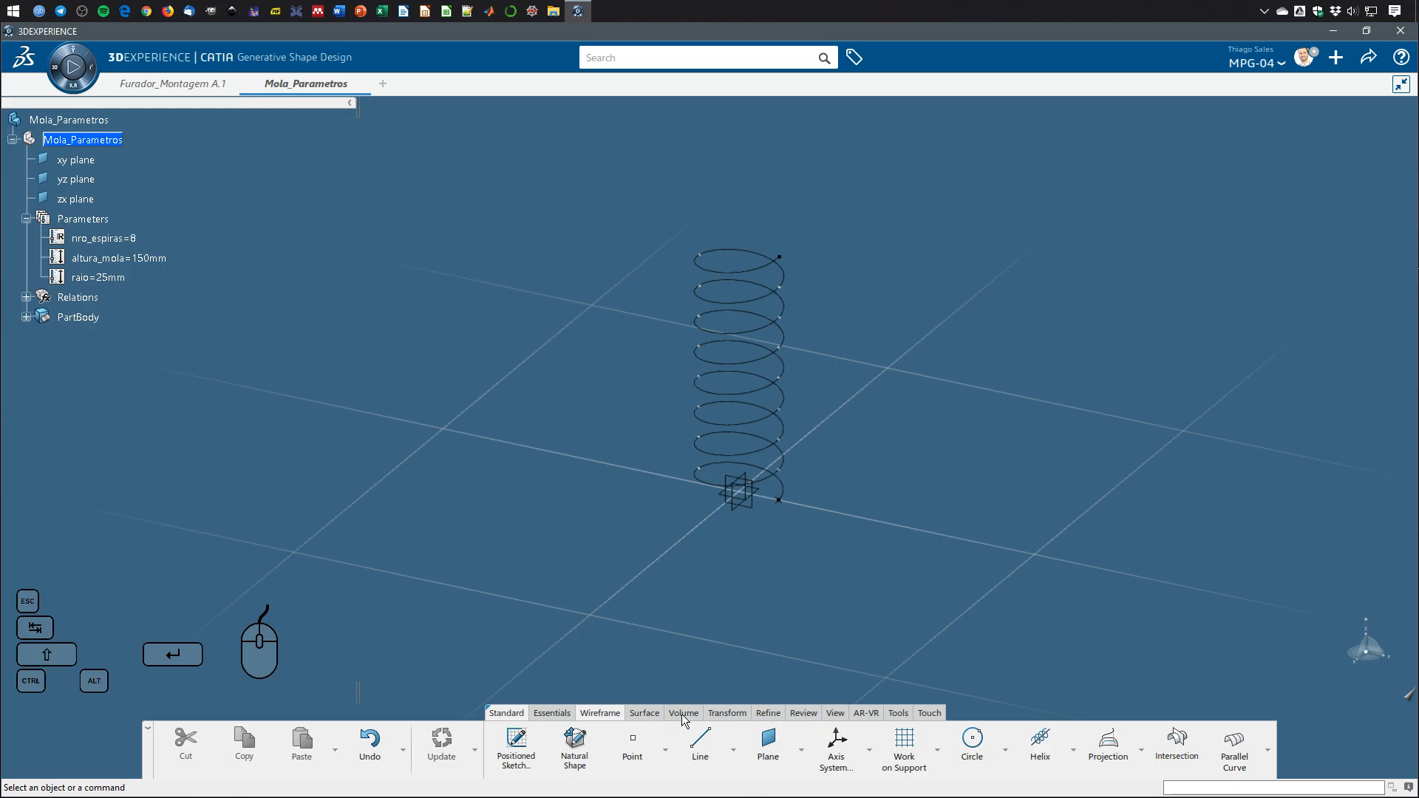
# Review the Formulas list for the point and helix parameters, checking their values, linked formulas and active status.
pyautogui.click(898, 714)
pyautogui.click(1005, 735)
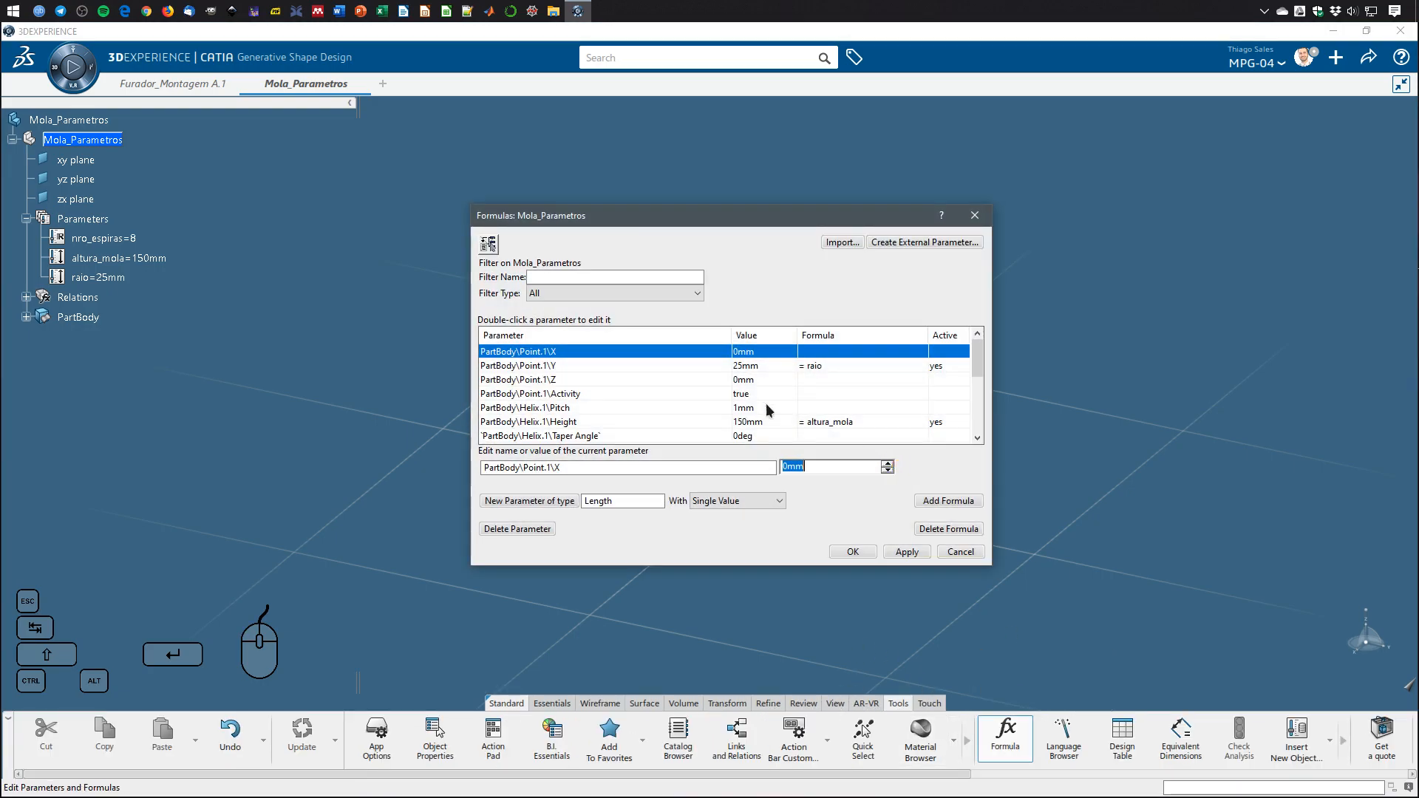
pyautogui.click(979, 357)
pyautogui.moveTo(974, 366)
pyautogui.mouseDown()
pyautogui.moveTo(979, 433)
pyautogui.moveTo(962, 345)
pyautogui.mouseUp()
pyautogui.click(556, 363)
pyautogui.click(556, 356)
pyautogui.click(556, 365)
pyautogui.click(557, 375)
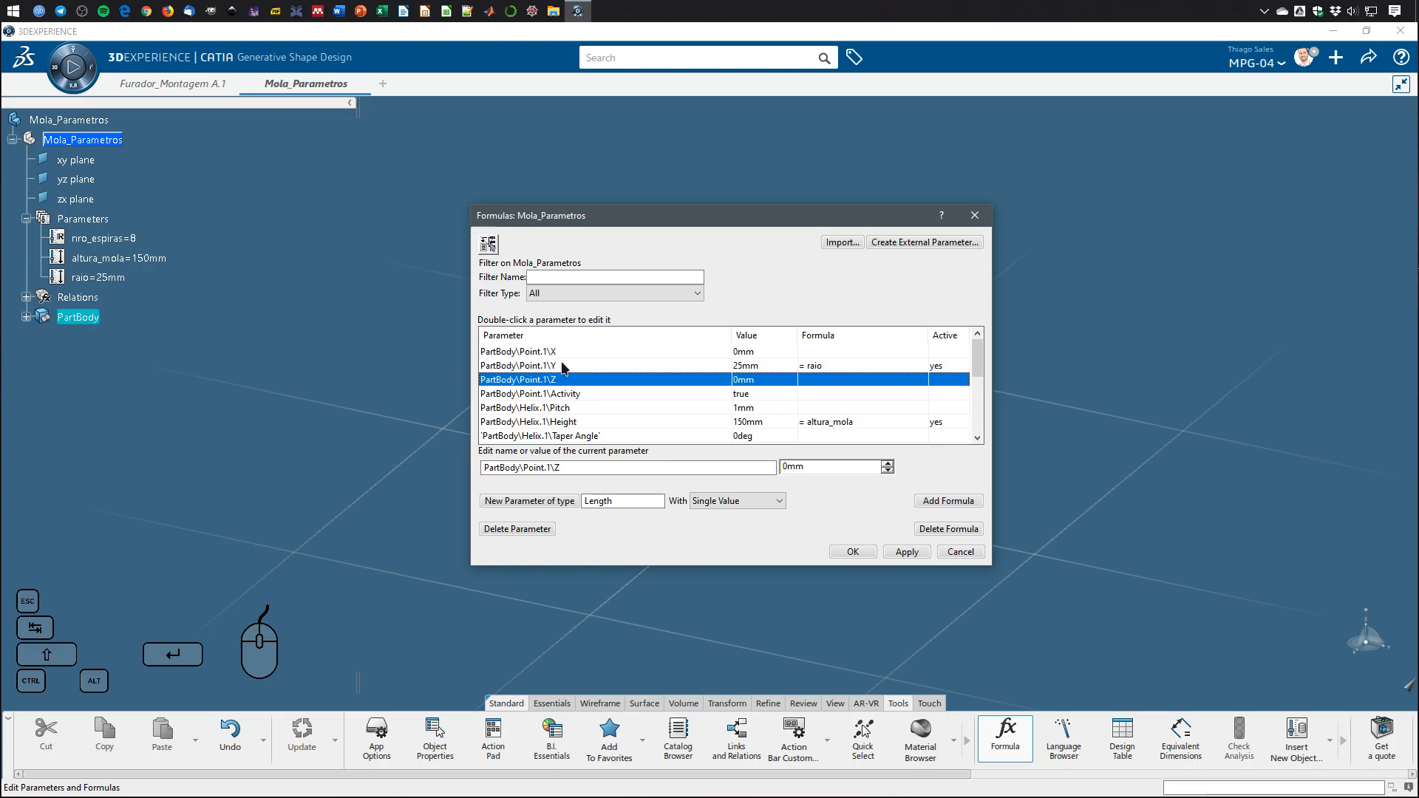
pyautogui.click(561, 365)
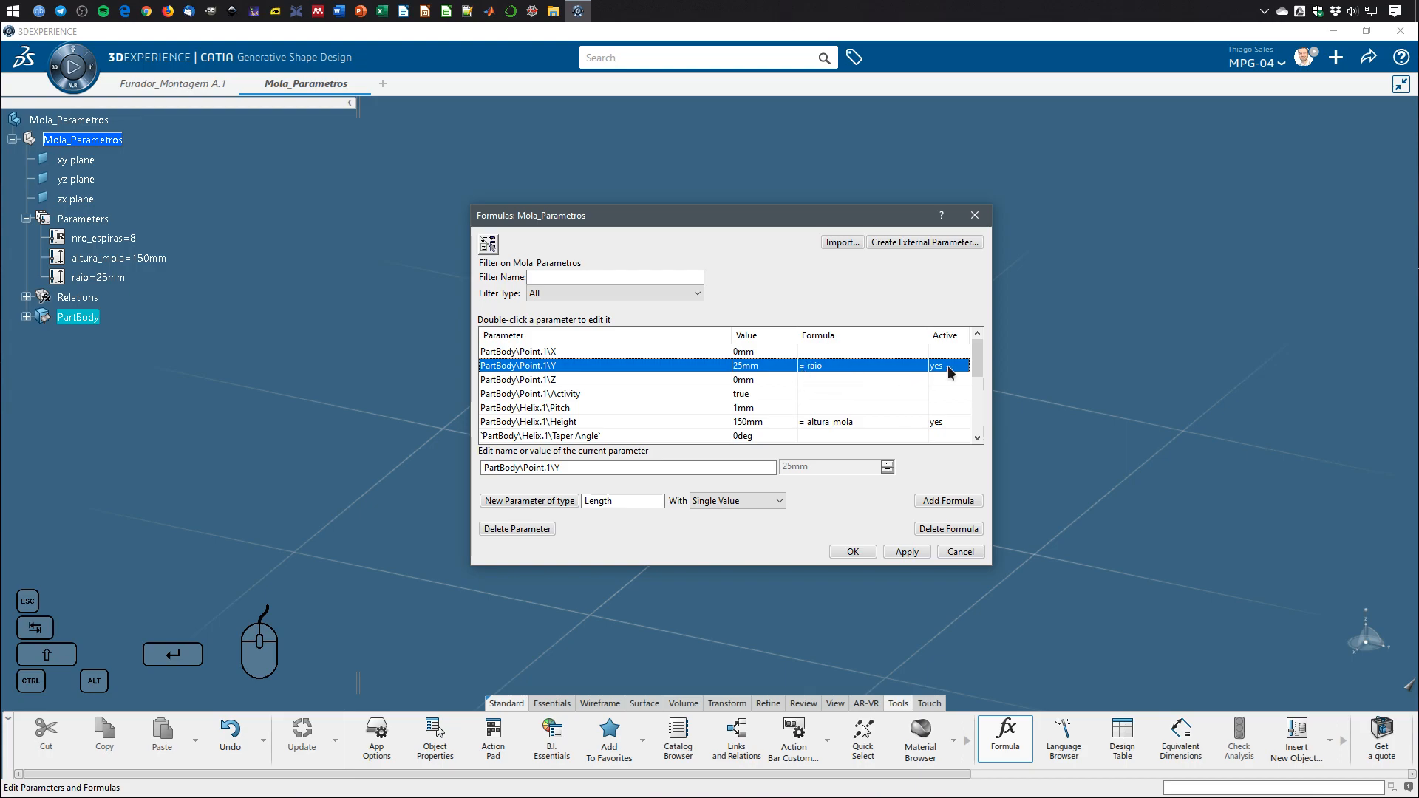
pyautogui.moveTo(977, 343); pyautogui.dragTo(977, 352)
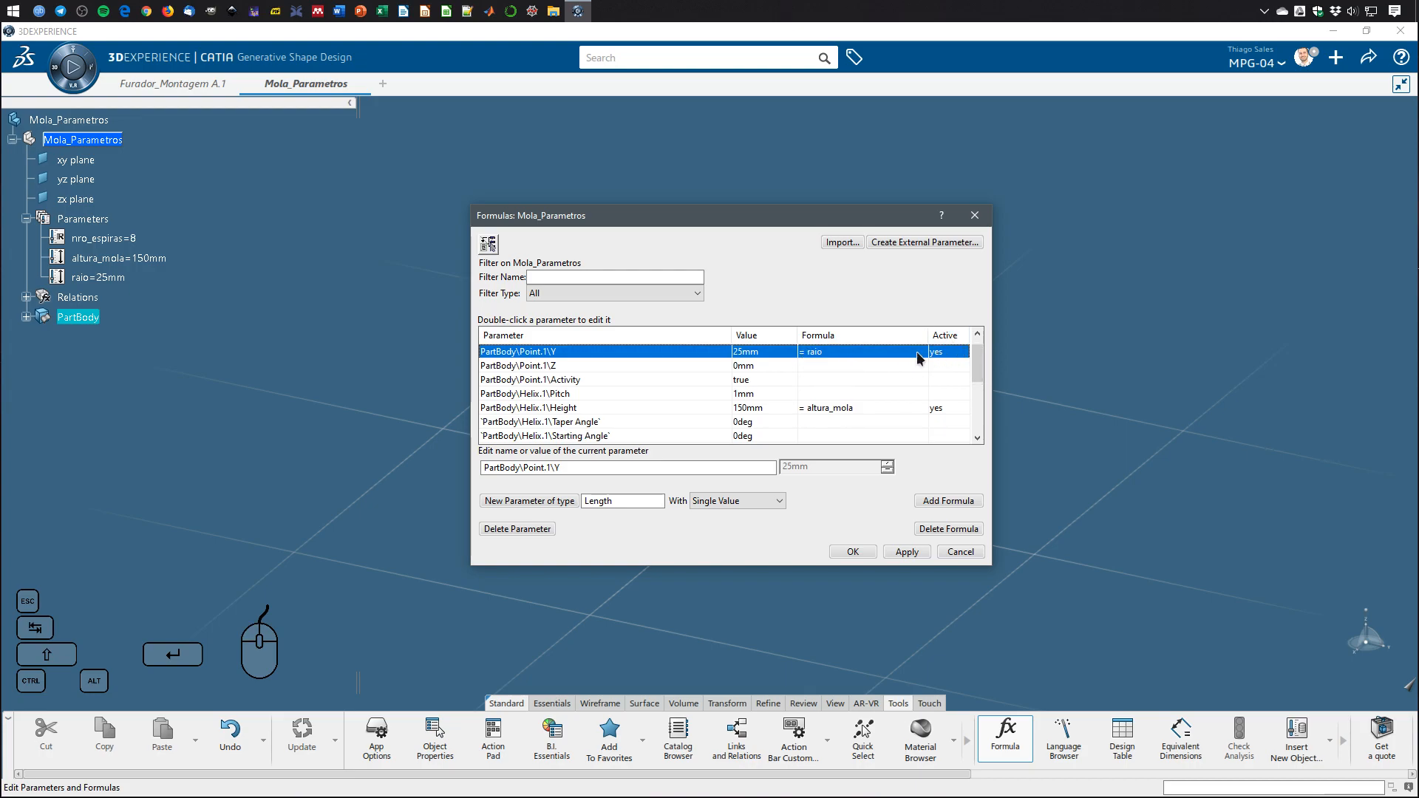
pyautogui.moveTo(978, 362); pyautogui.dragTo(980, 414)
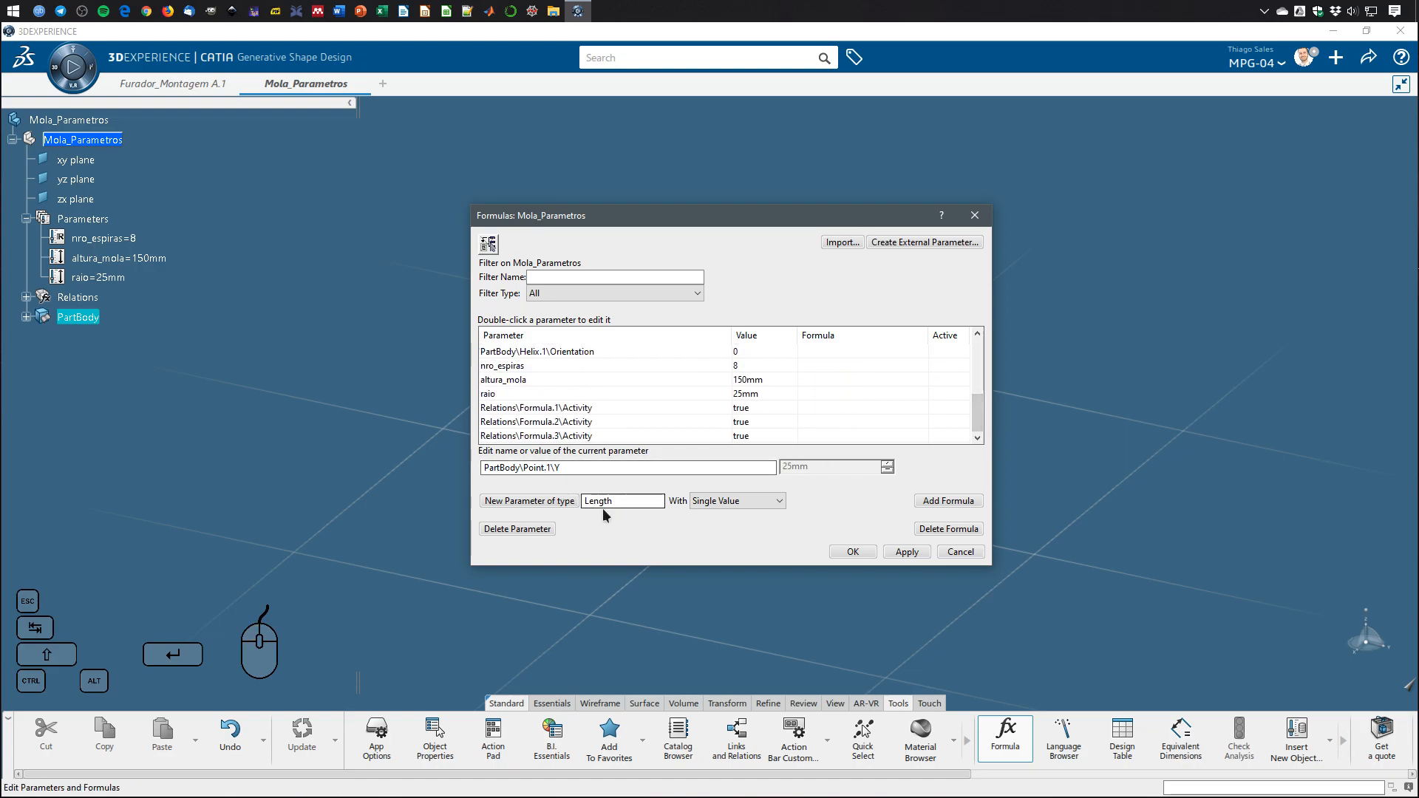
# Add a single-value Length parameter named diam_fio with a value of 5 mm.
pyautogui.click(550, 503)
pyautogui.moveTo(582, 473); pyautogui.dragTo(454, 468)
pyautogui.write('diam_fio')
pyautogui.click(785, 467)
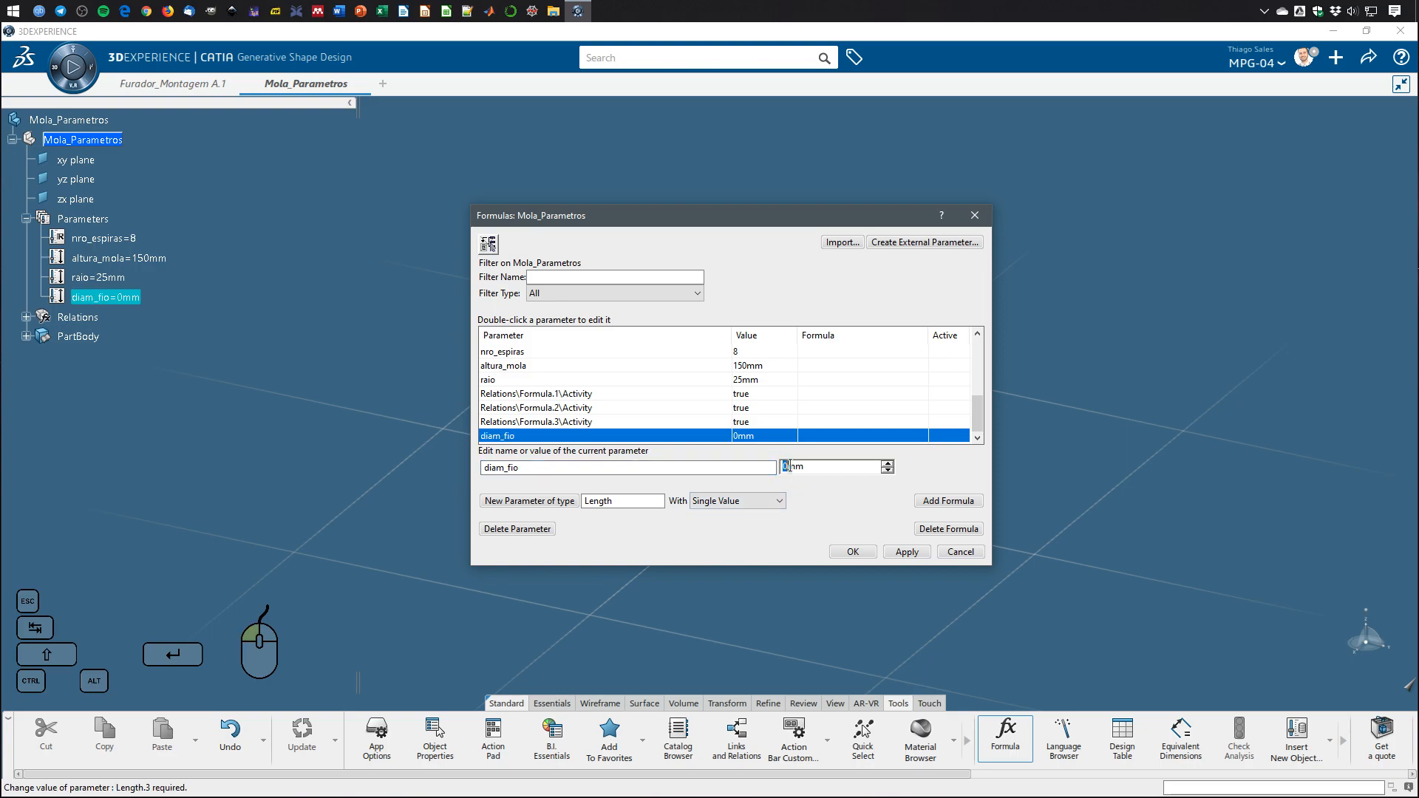
pyautogui.write('5')
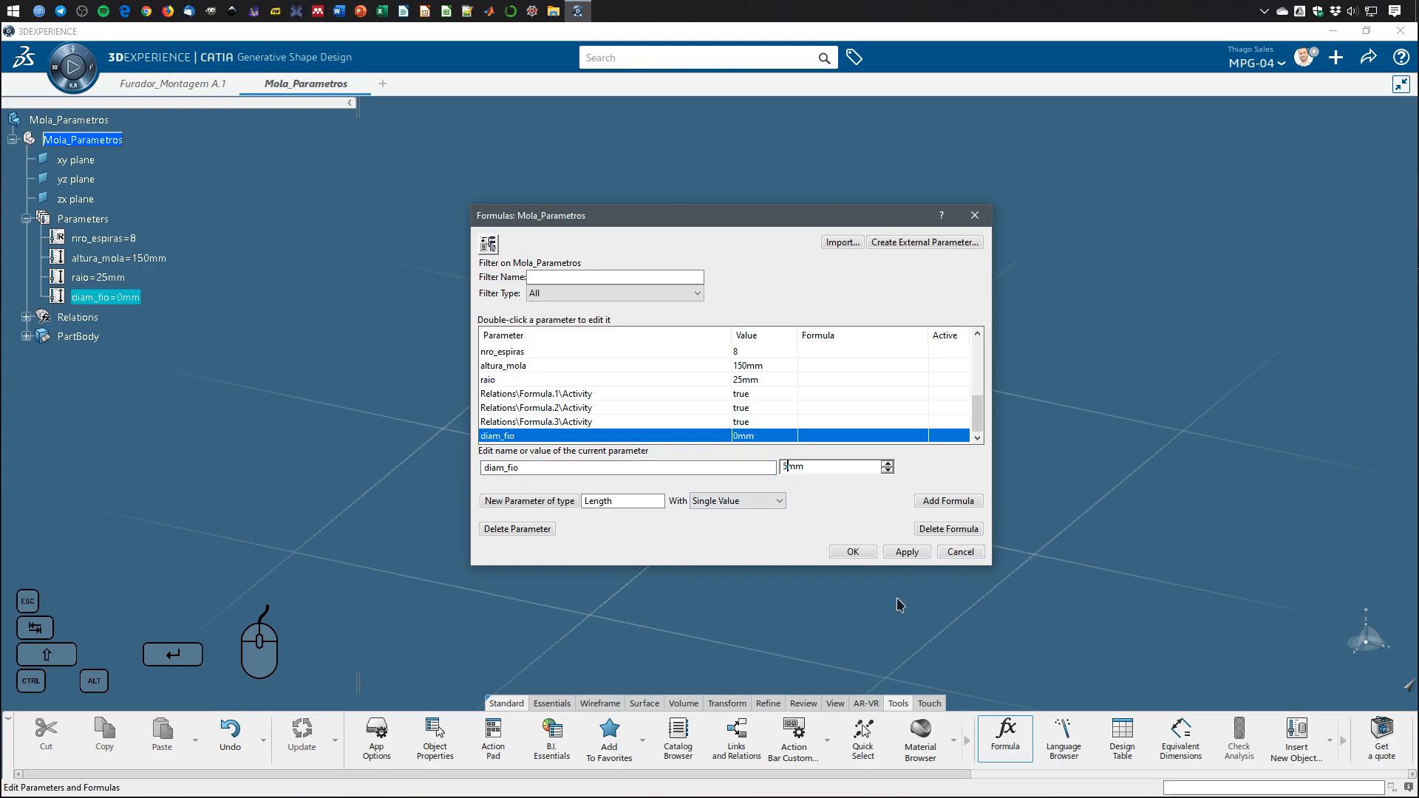
pyautogui.click(852, 553)
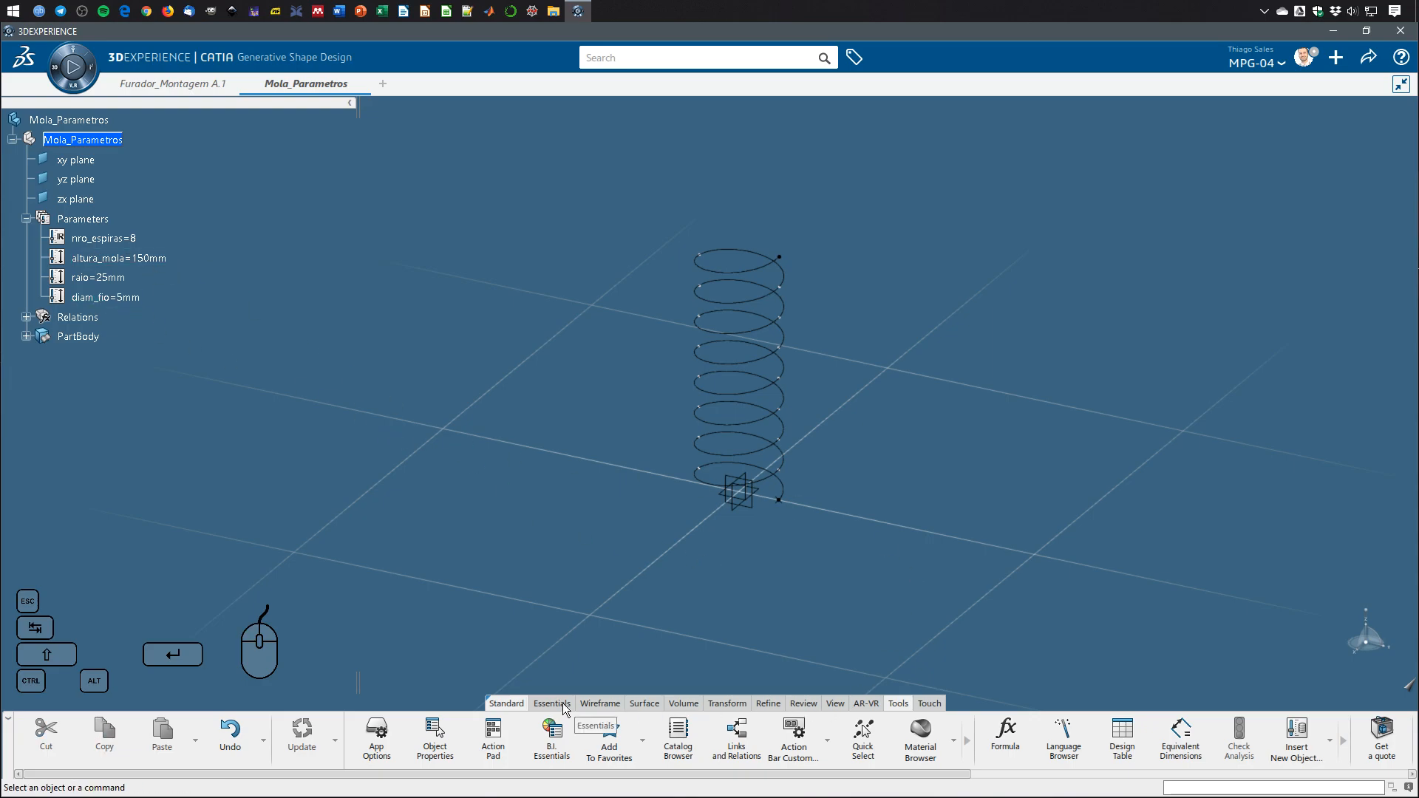
# Switch to Part Design and create a plane normal to the helix curve at its starting point.
pyautogui.click(56, 67)
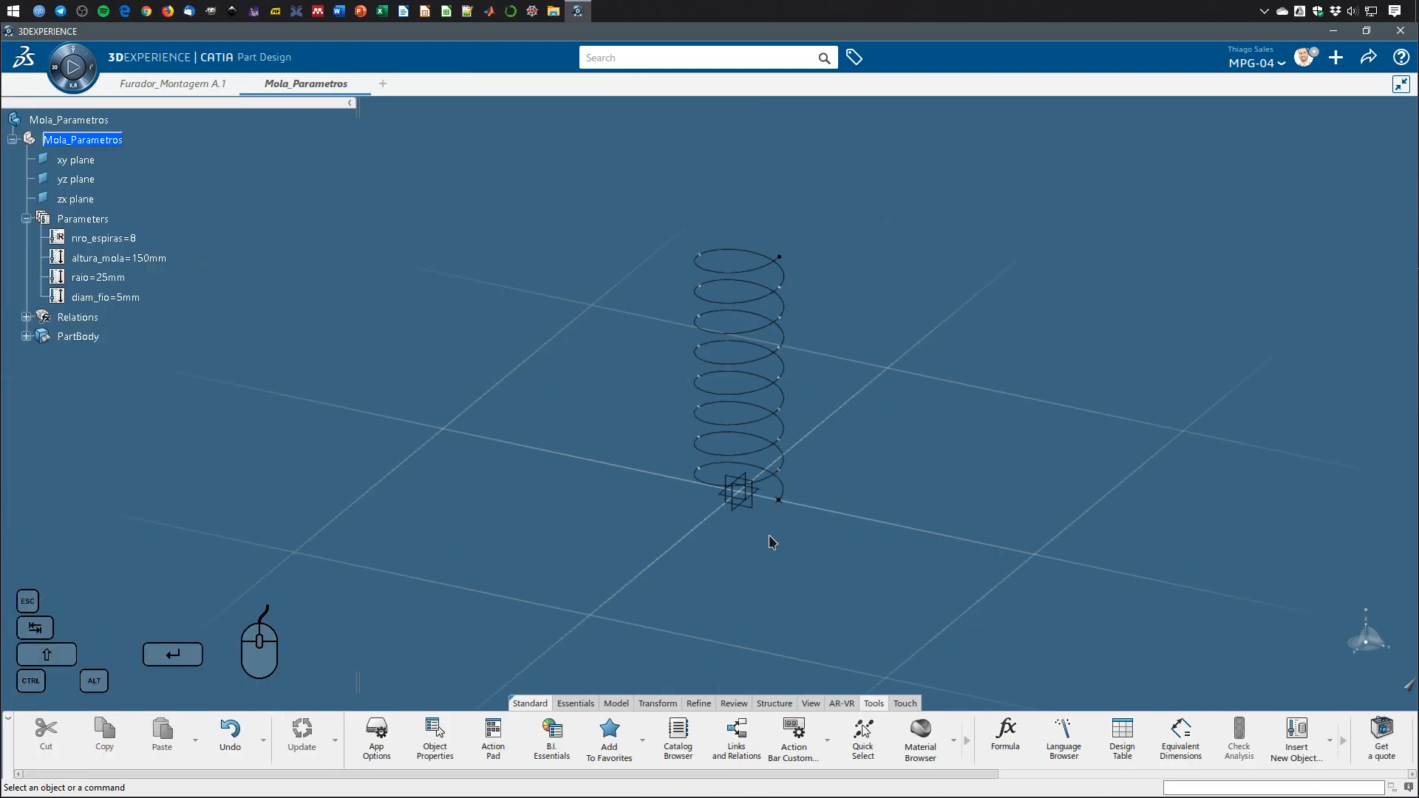
pyautogui.click(617, 704)
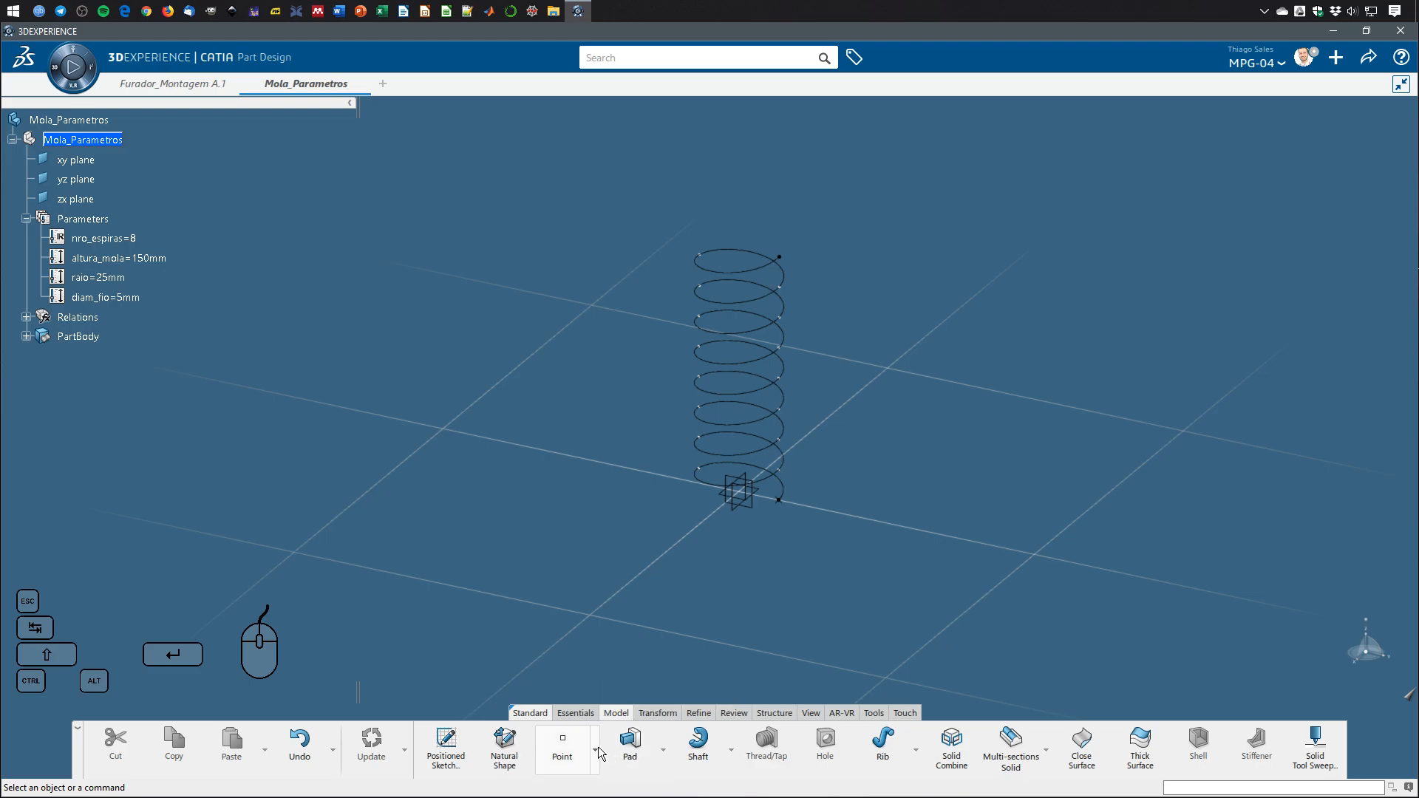
pyautogui.click(595, 750)
pyautogui.click(606, 653)
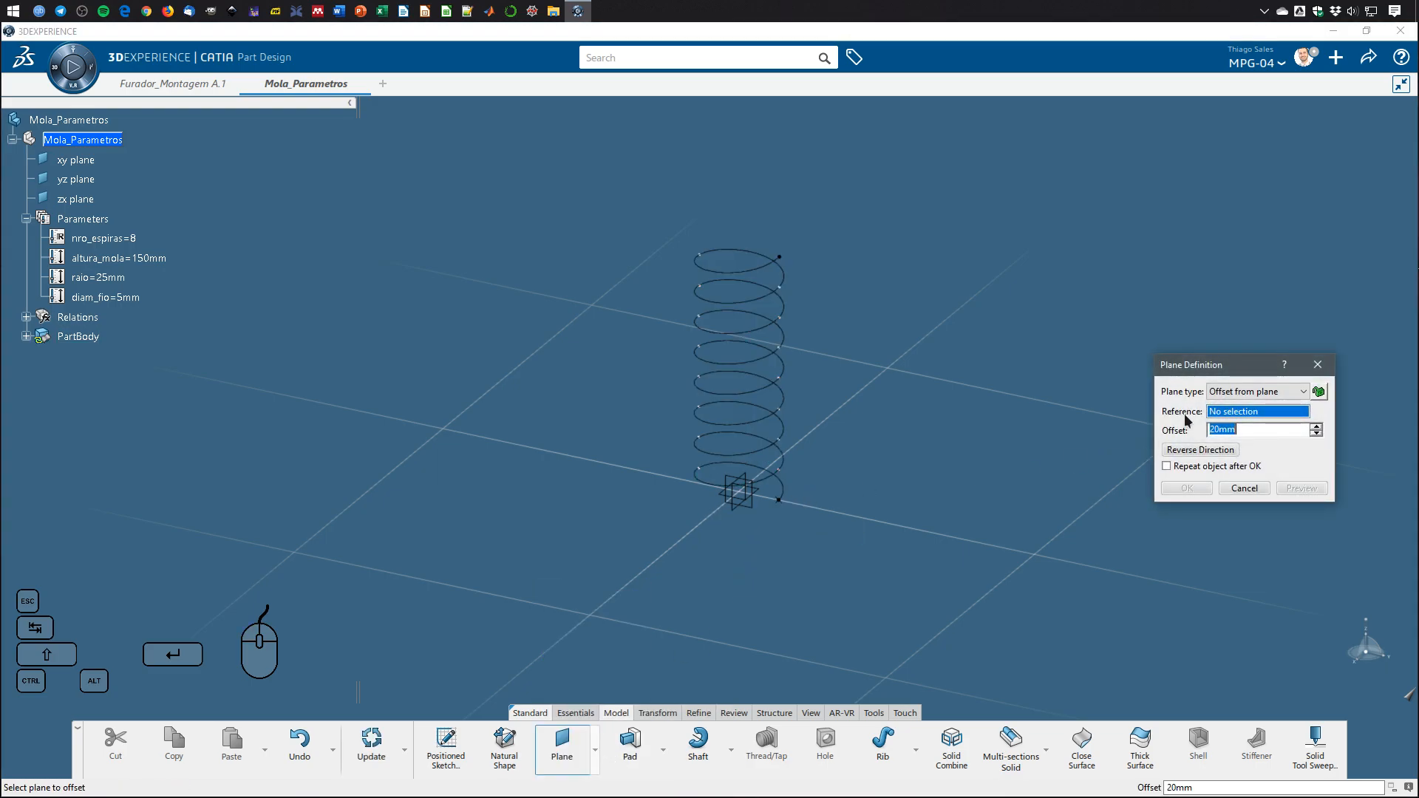
pyautogui.click(1230, 391)
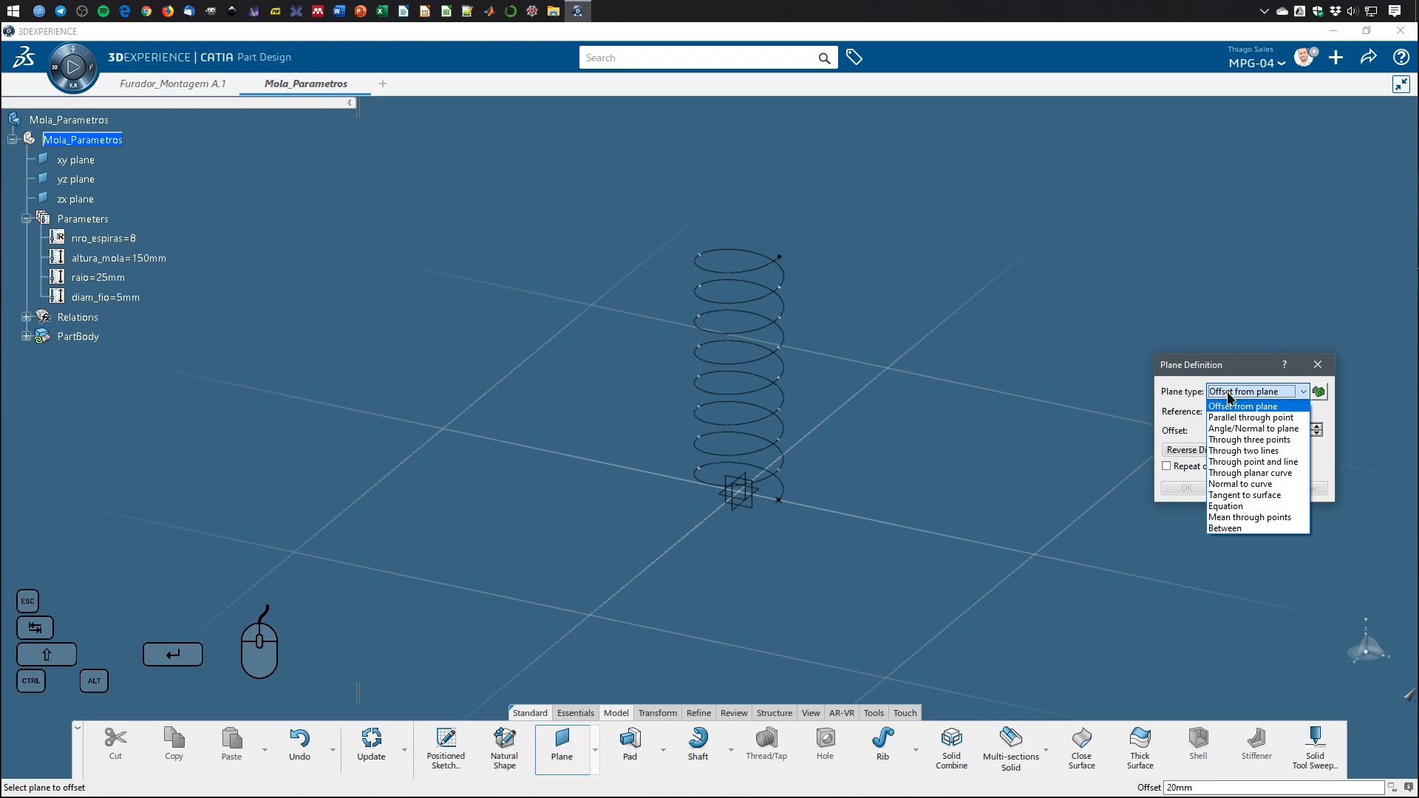
pyautogui.click(1276, 484)
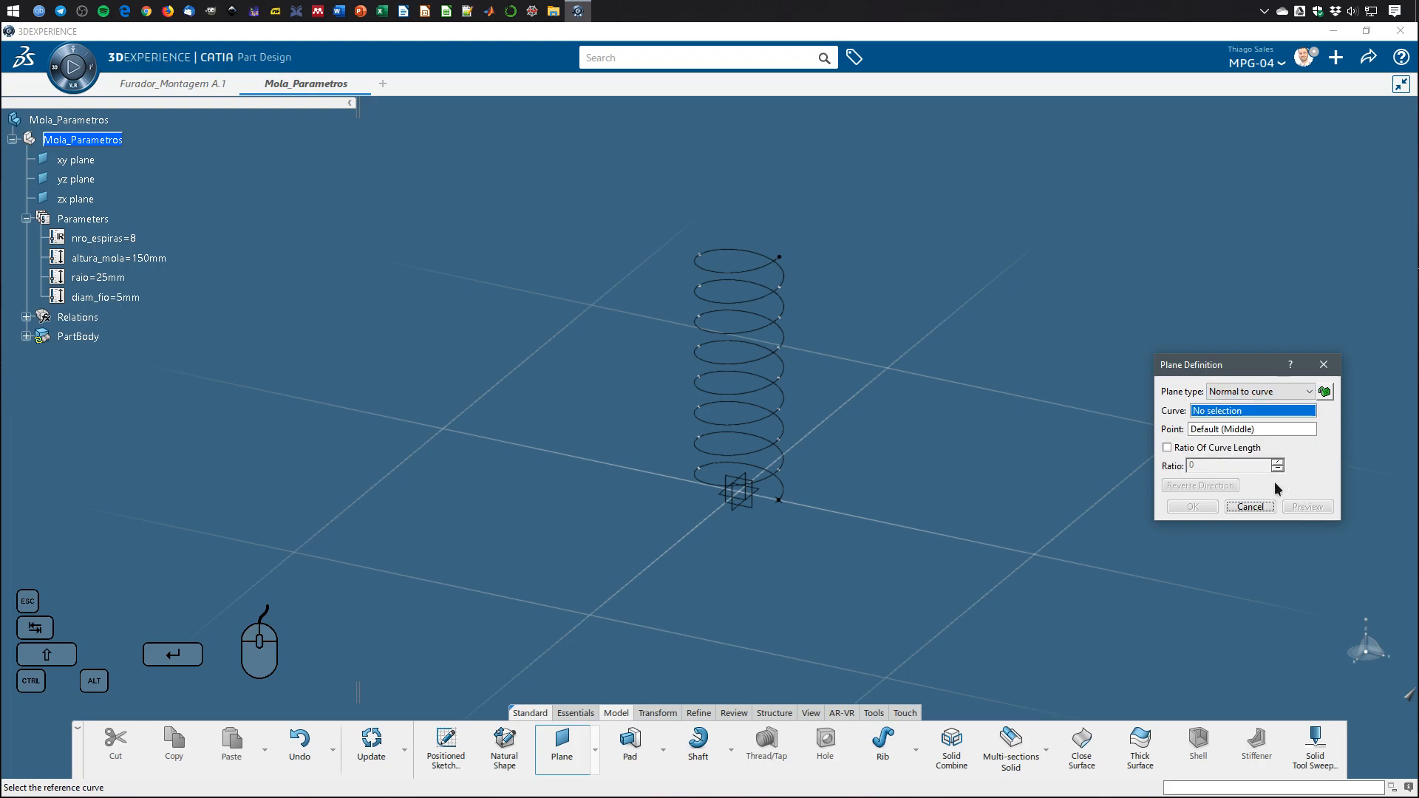
pyautogui.click(787, 492)
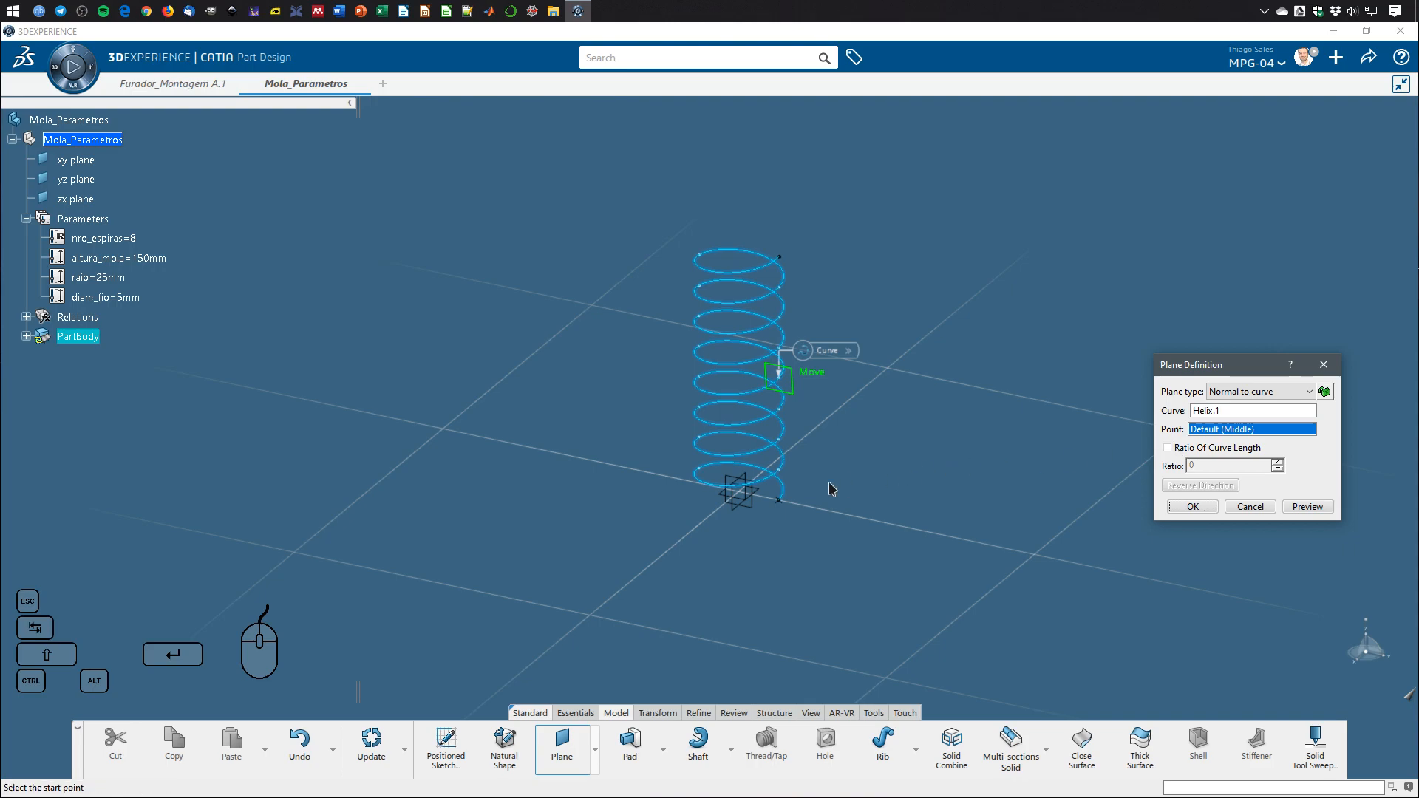
pyautogui.click(788, 506)
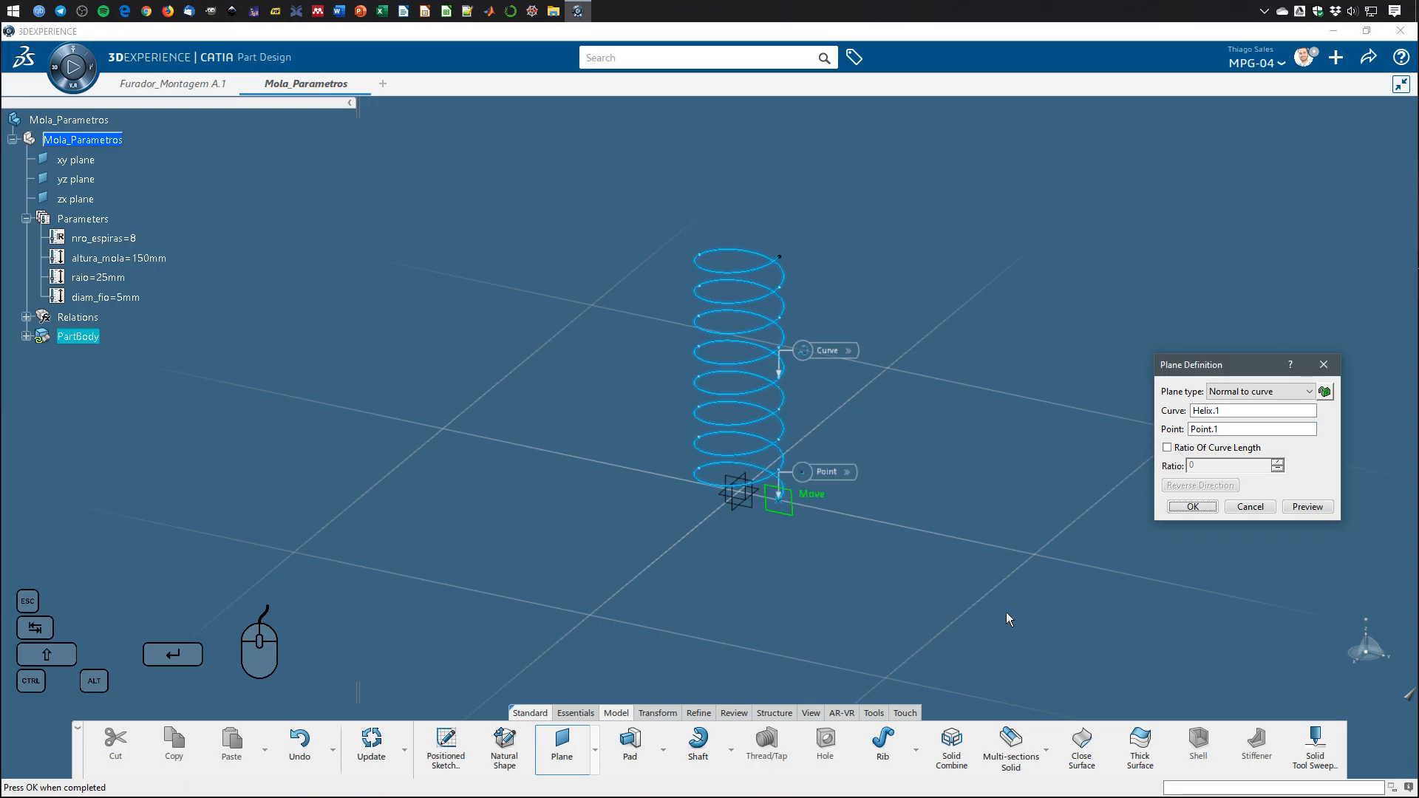
pyautogui.click(1193, 507)
# Open a sketch on the new plane at the helix's start and hide the sketch's H and V axes and origin.
pyautogui.click(780, 500)
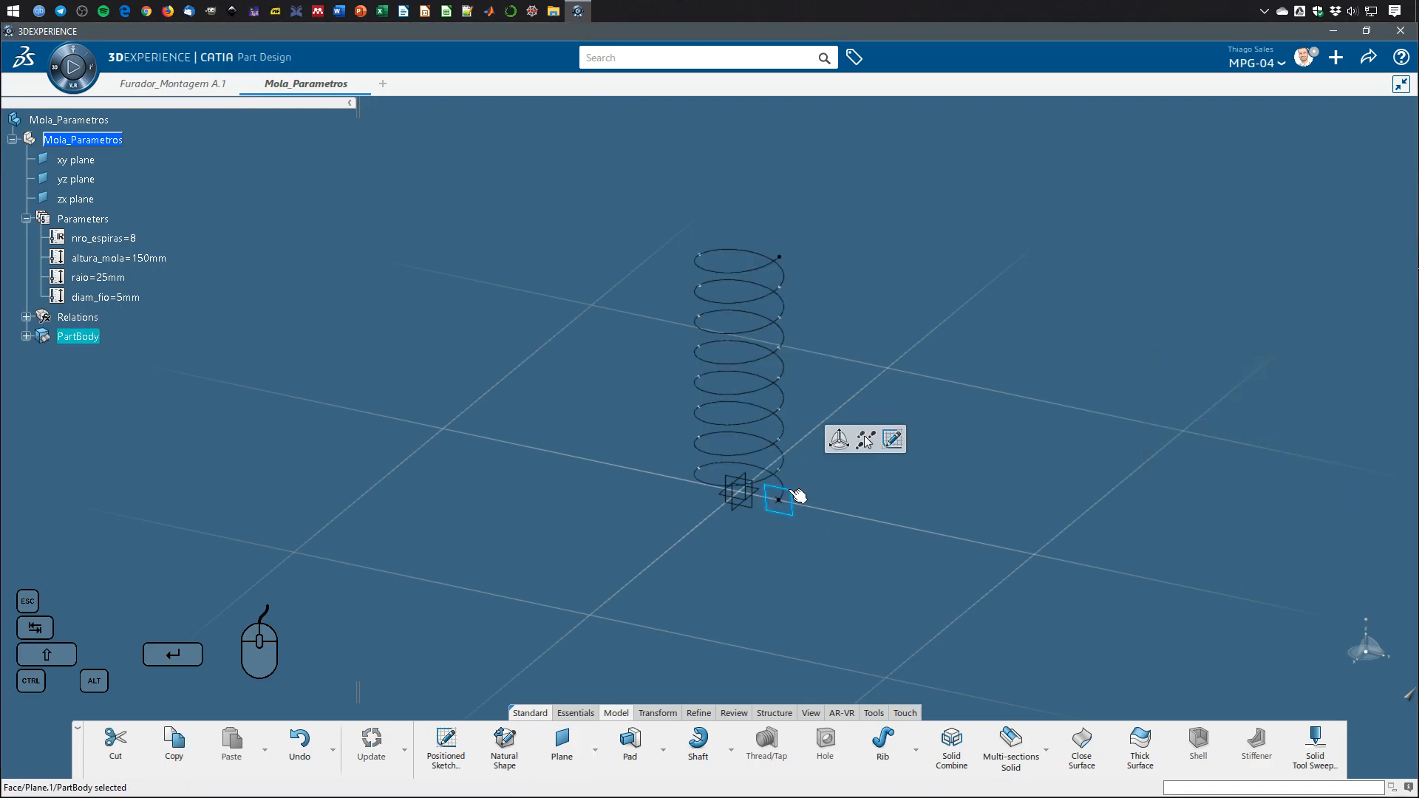
pyautogui.click(893, 439)
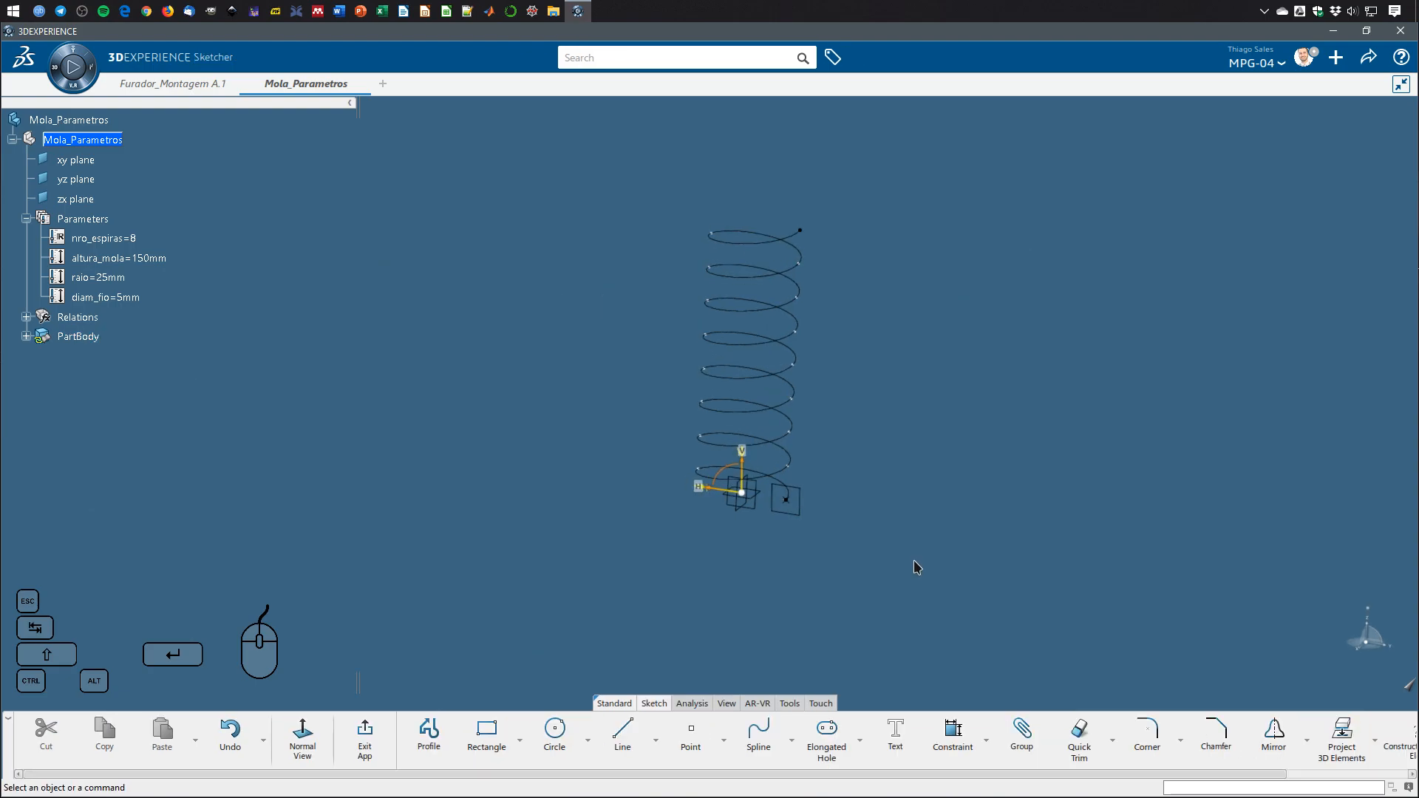
pyautogui.moveTo(752, 495); pyautogui.dragTo(670, 385)
pyautogui.rightClick(724, 486)
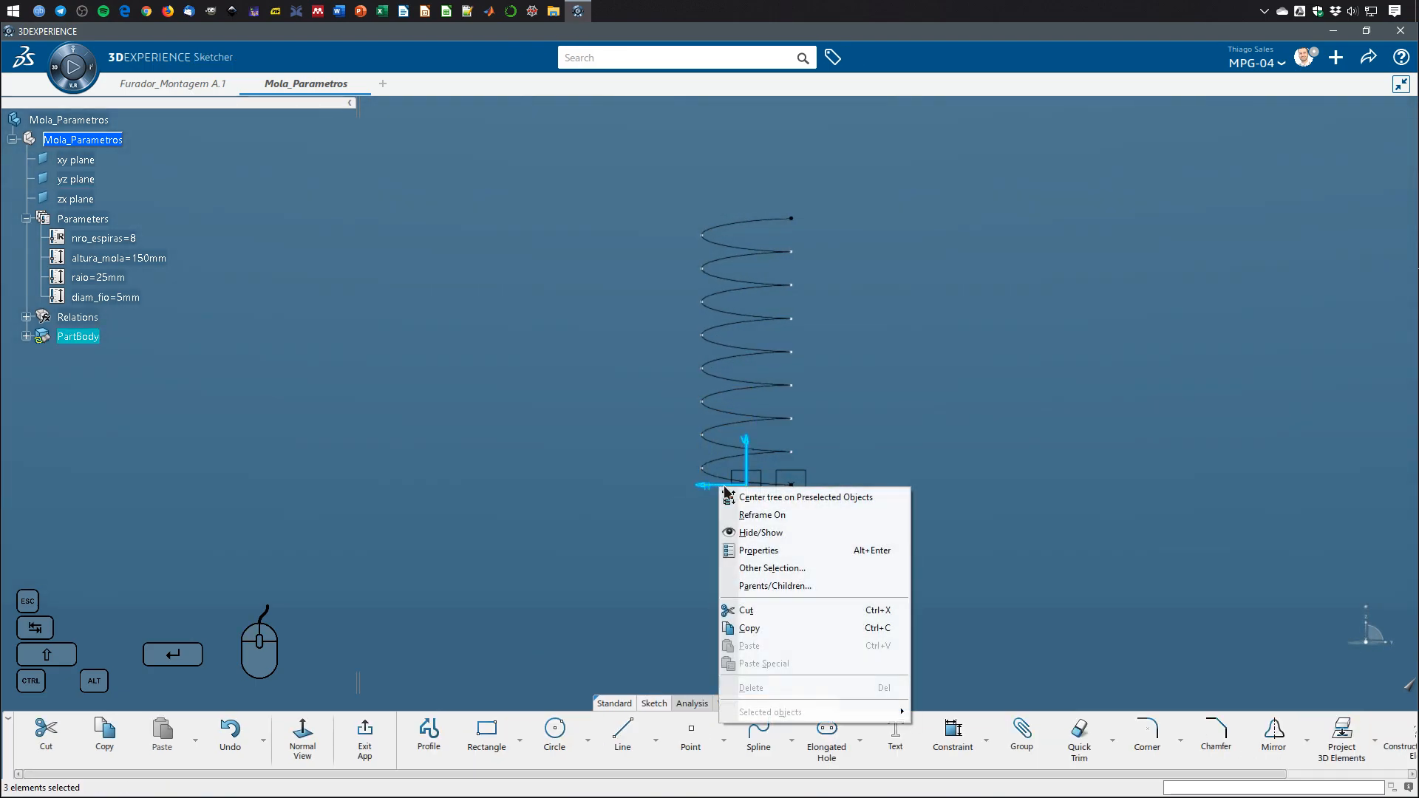
pyautogui.click(819, 534)
# Sketch a circle freehand just outside the helix, beside its starting point.
pyautogui.moveTo(925, 573)
pyautogui.mouseDown(button='middle')
pyautogui.moveTo(855, 573)
pyautogui.moveTo(856, 433)
pyautogui.mouseUp(button='middle')
pyautogui.click(555, 732)
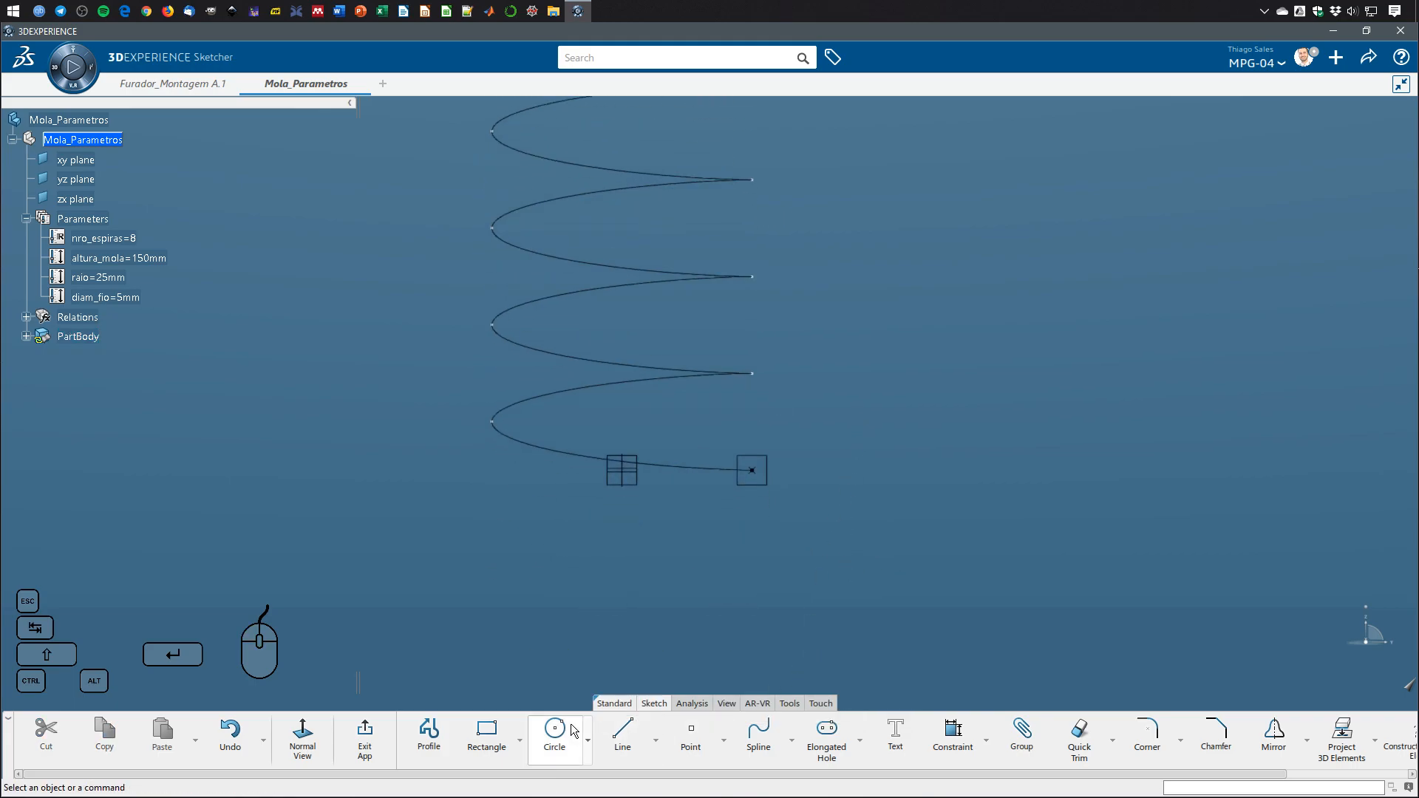
pyautogui.click(826, 486)
pyautogui.click(862, 473)
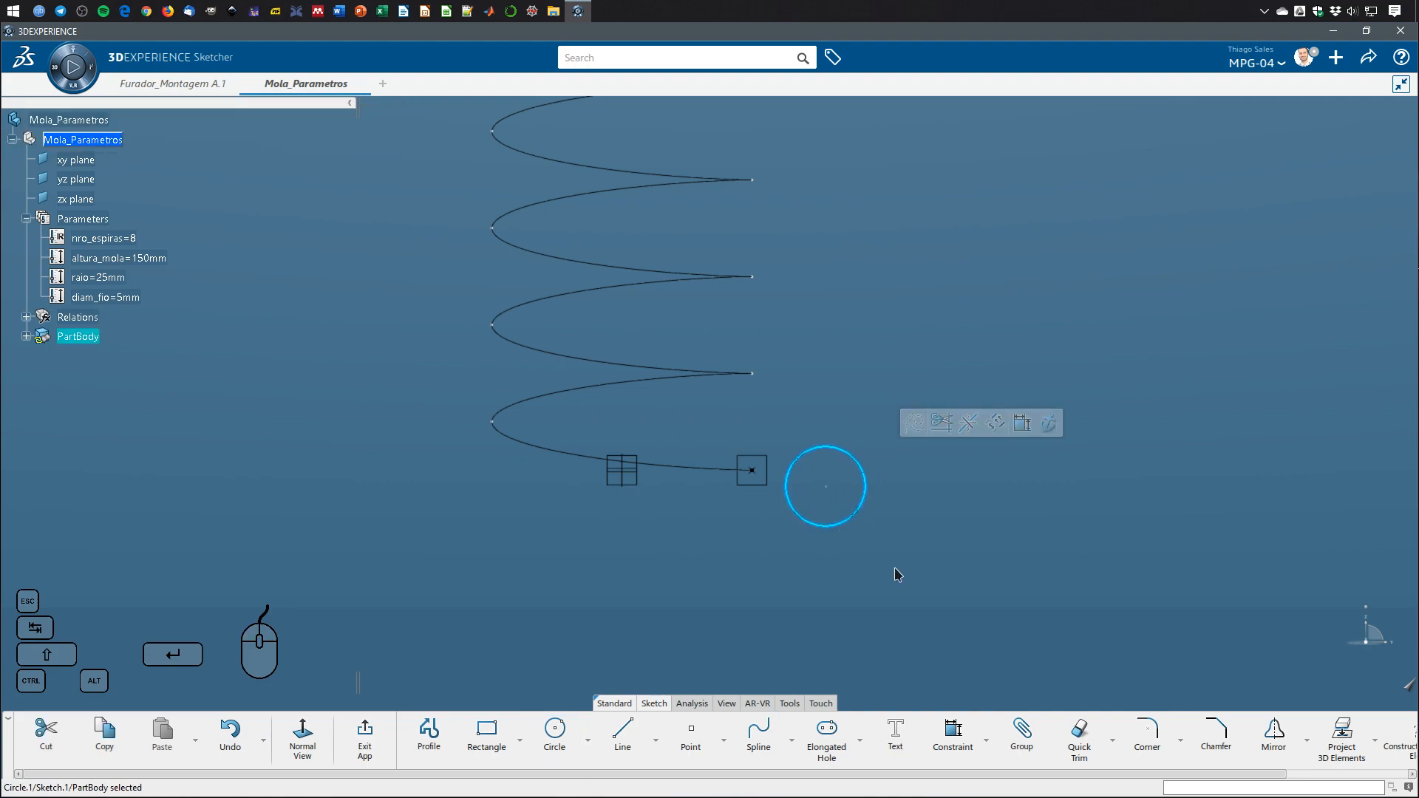
# Add a diameter dimension to the sketched circle.
pyautogui.click(958, 732)
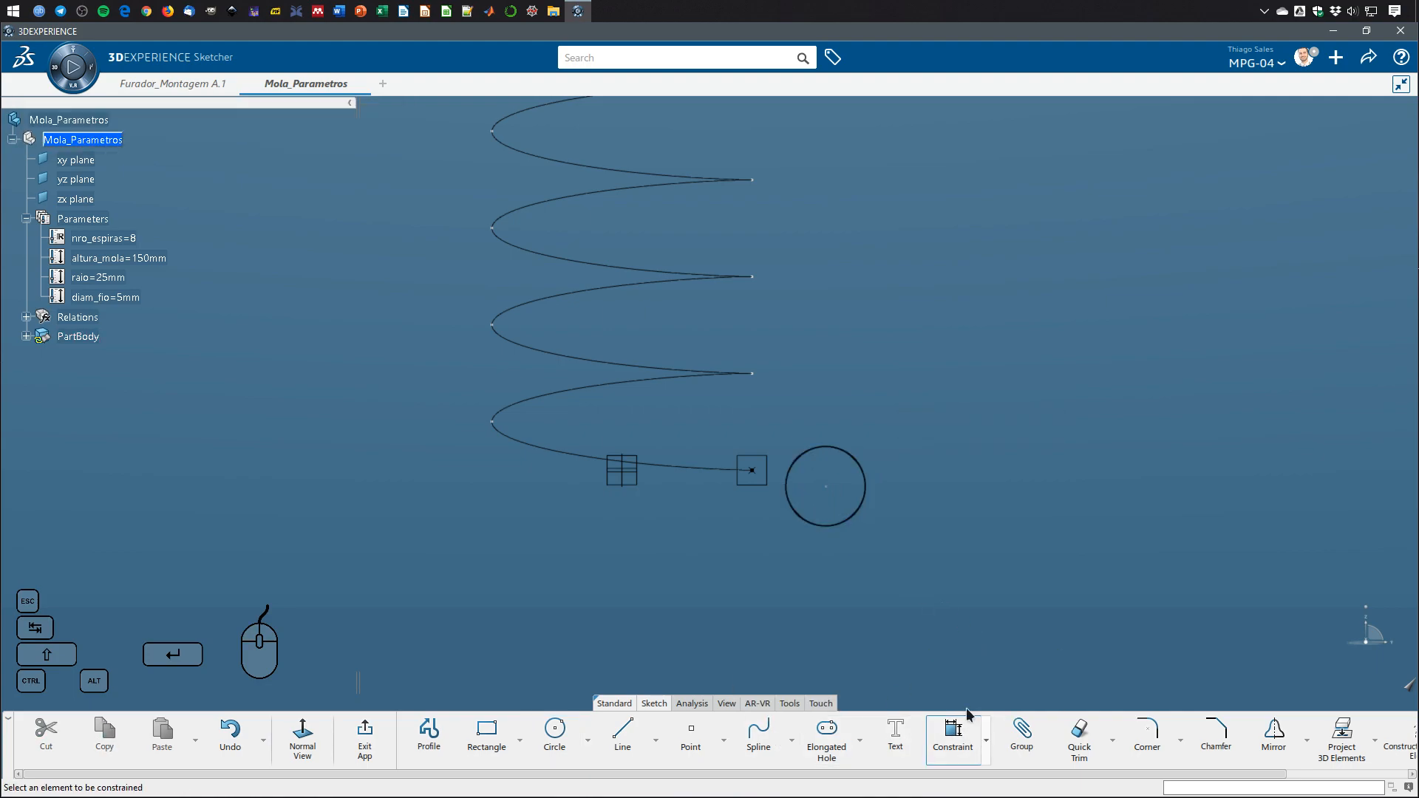
pyautogui.click(870, 488)
pyautogui.click(903, 388)
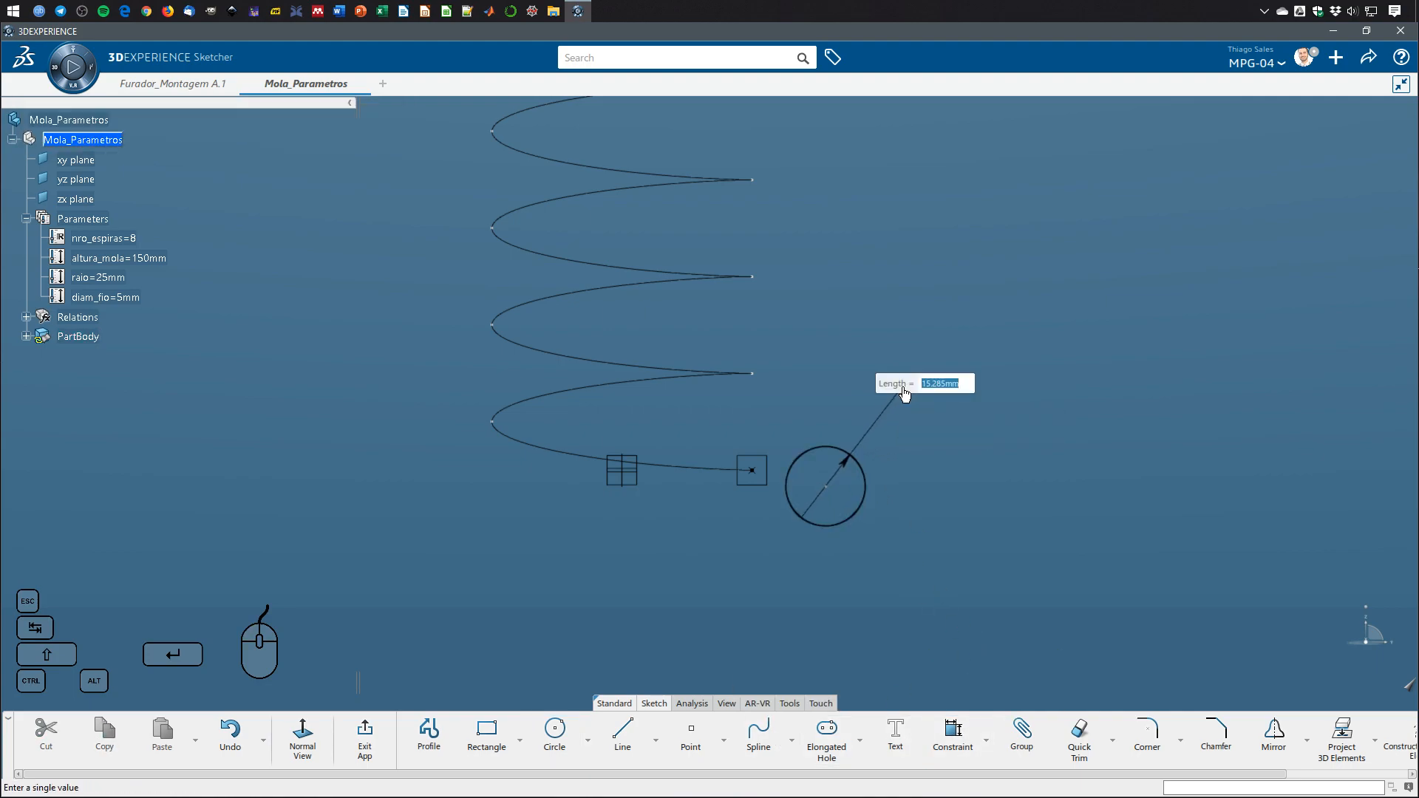
pyautogui.click(971, 486)
# Constrain the circle's centre to coincide with the helix's starting point.
pyautogui.click(959, 741)
pyautogui.click(753, 471)
pyautogui.rightClick(872, 319)
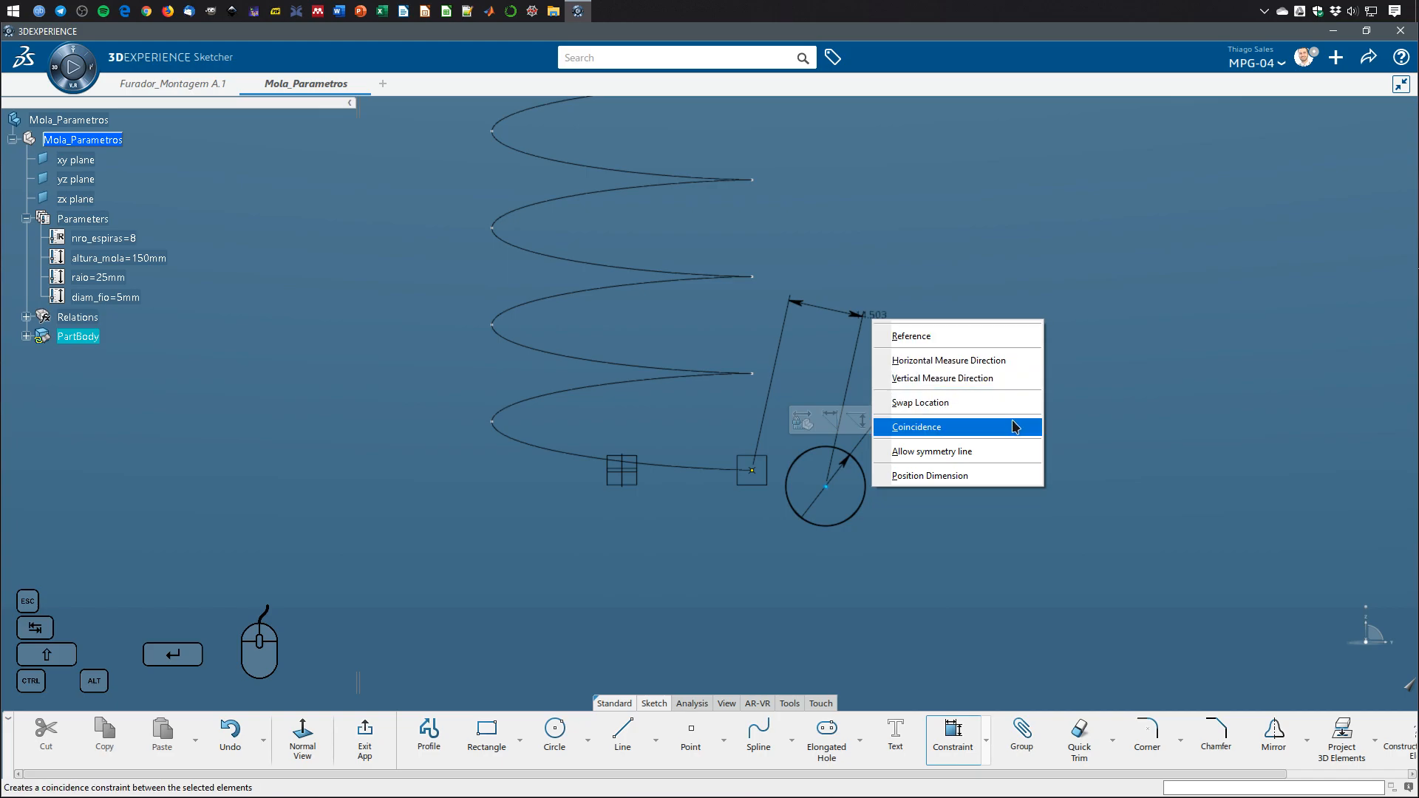
pyautogui.click(1014, 427)
pyautogui.scroll(-2, 883, 428)
pyautogui.press('Escape')
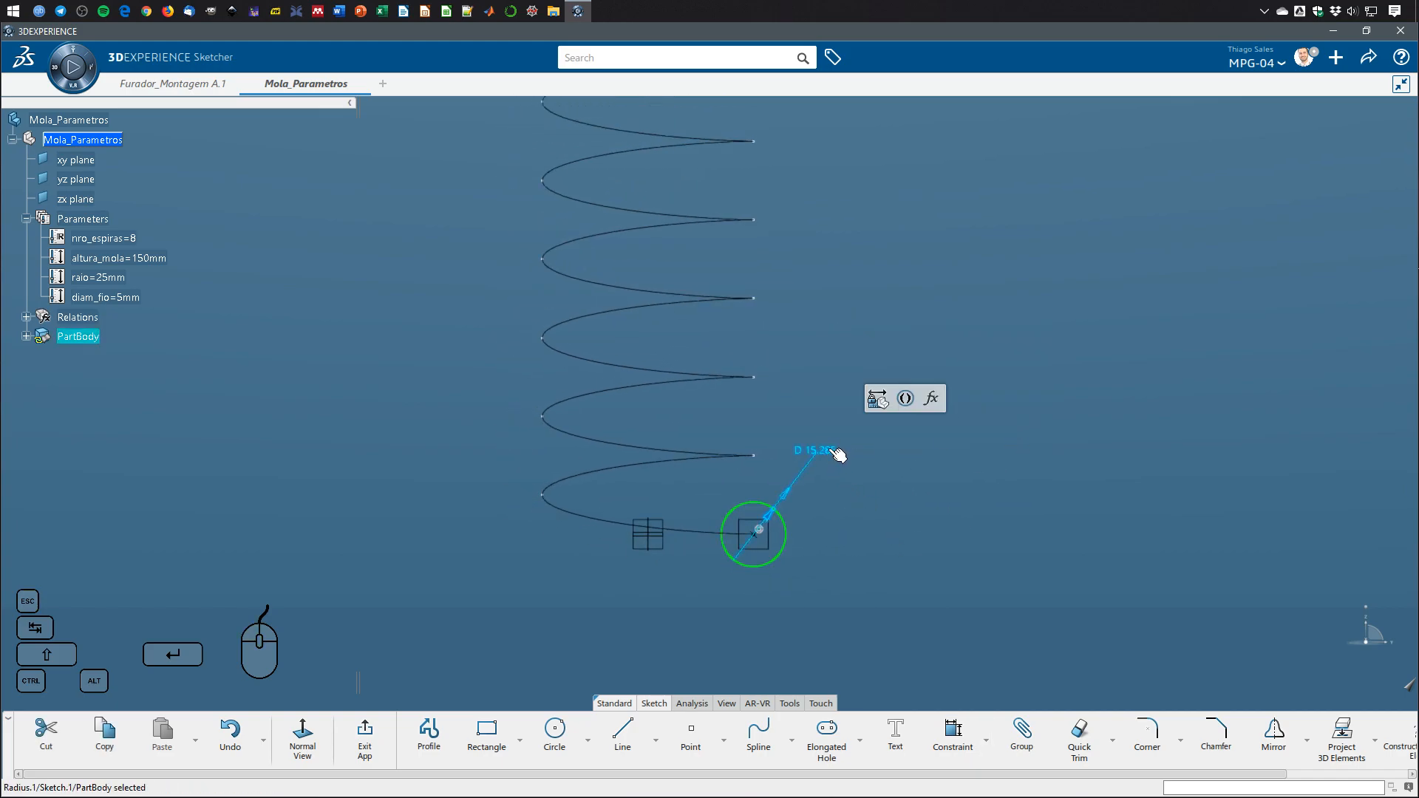
pyautogui.doubleClick(830, 458)
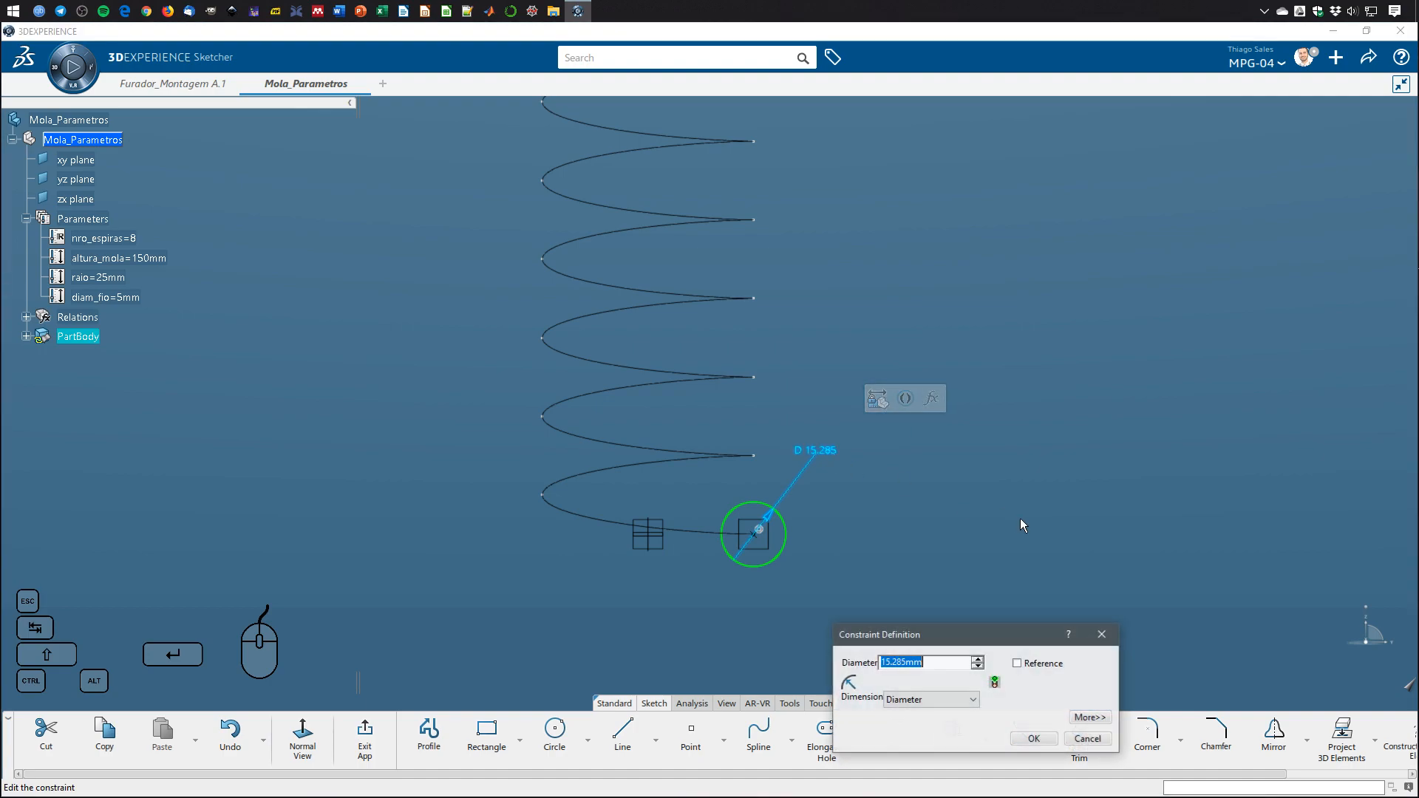
pyautogui.rightClick(910, 662)
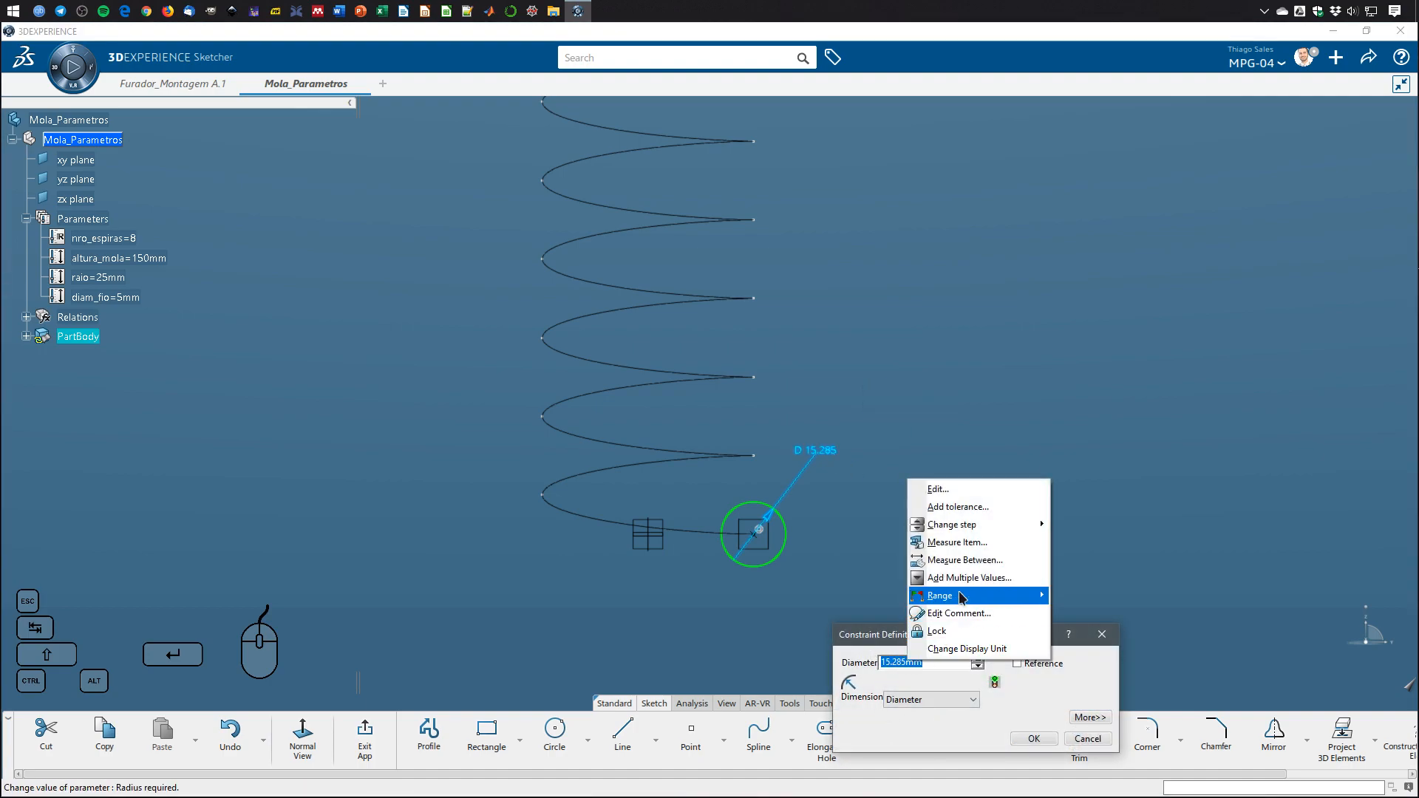
pyautogui.click(983, 489)
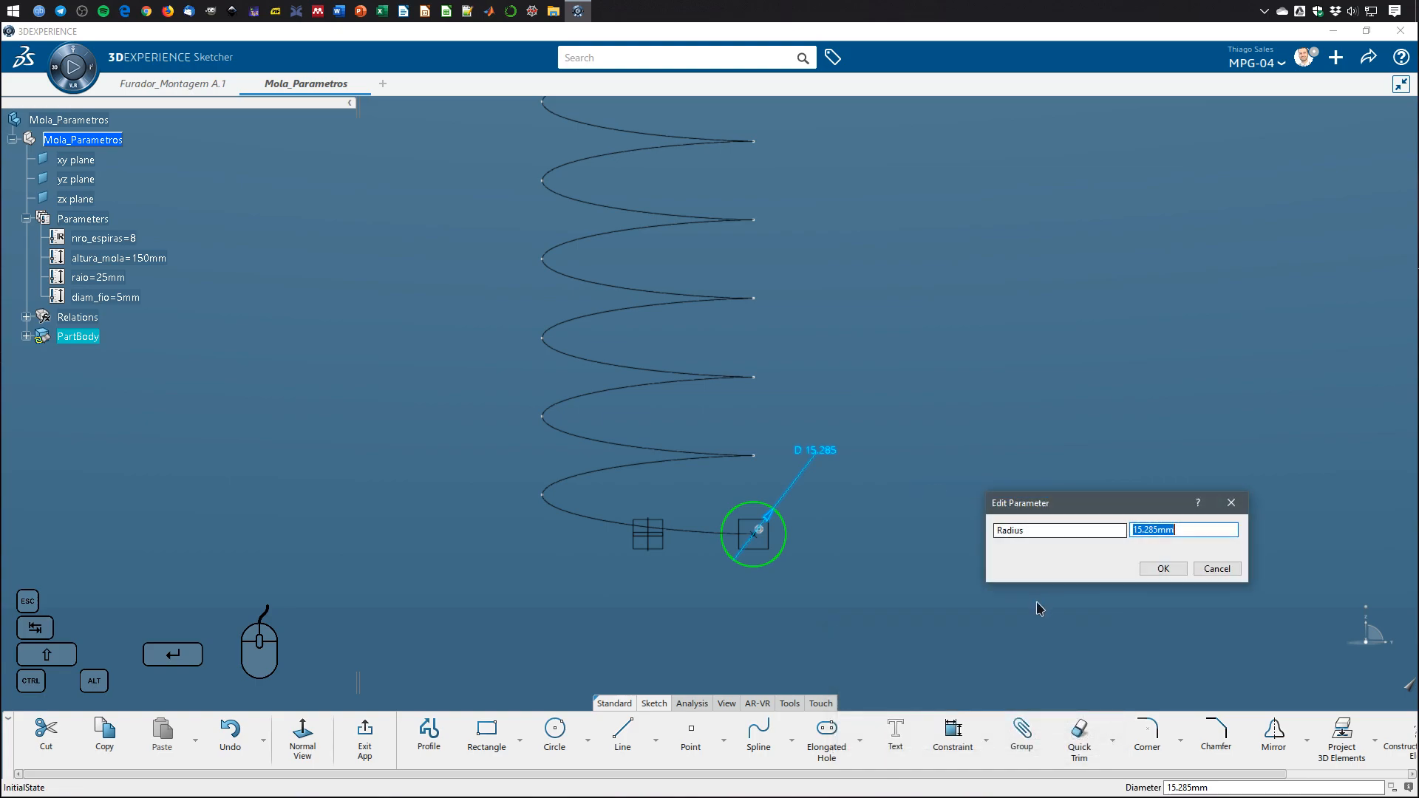
pyautogui.rightClick(1164, 532)
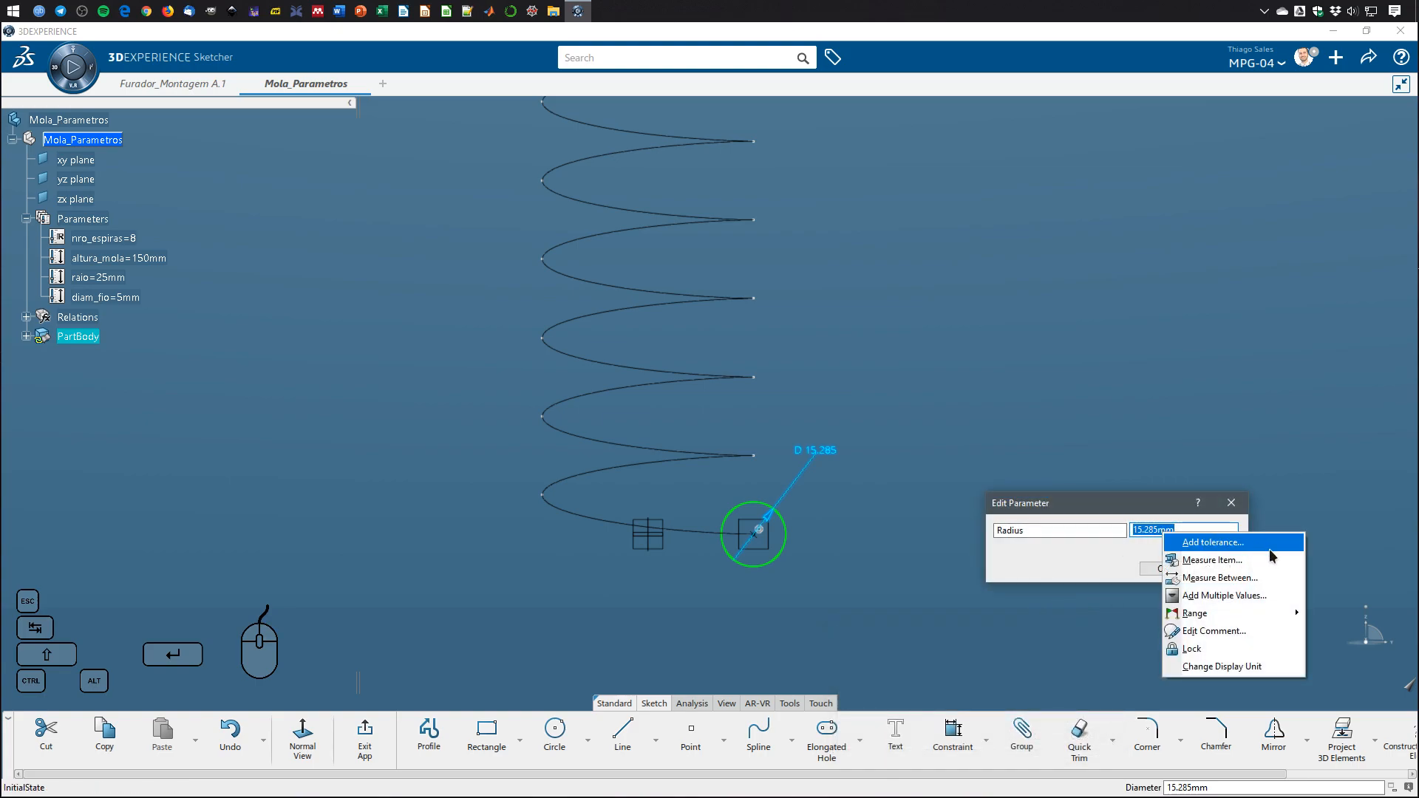
pyautogui.click(1111, 459)
pyautogui.click(1217, 569)
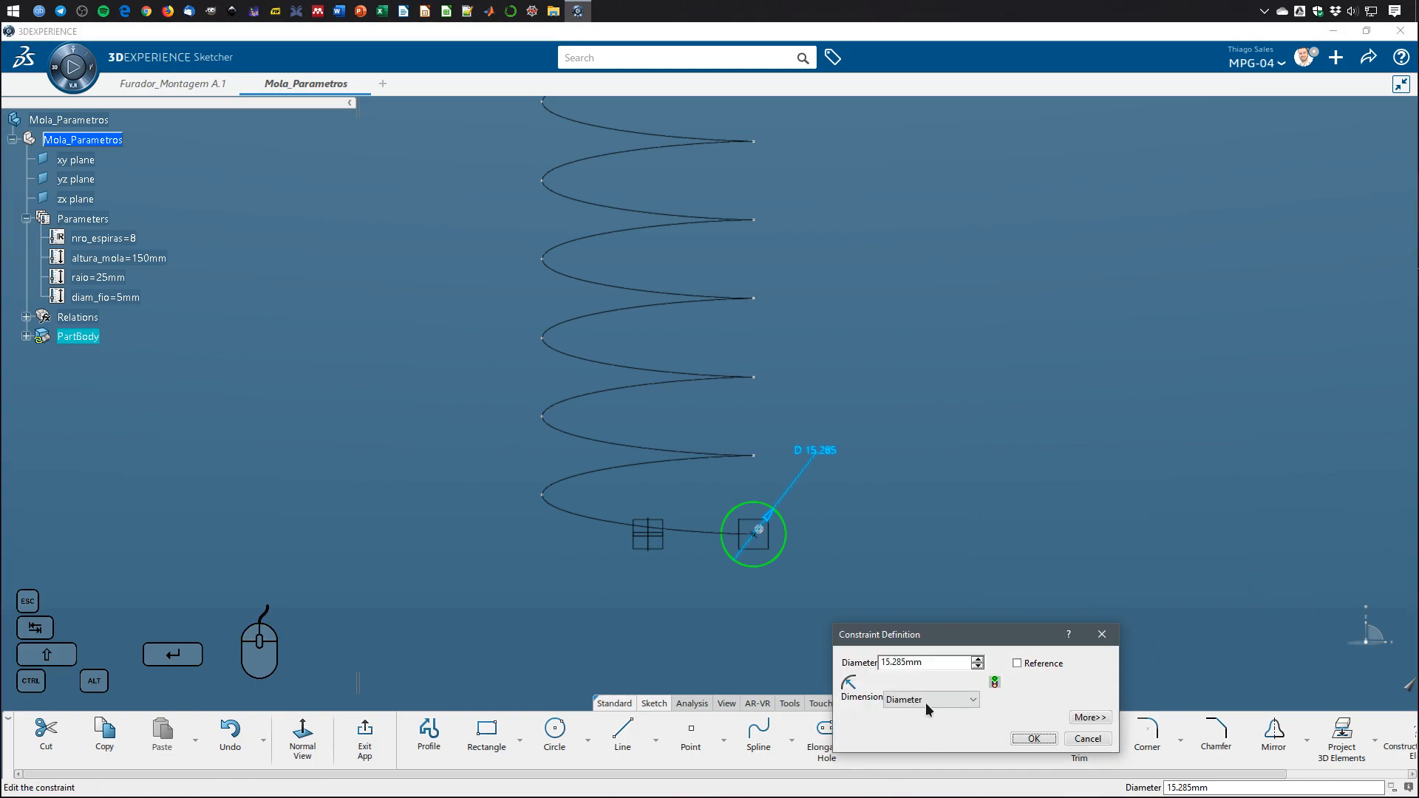
pyautogui.click(950, 700)
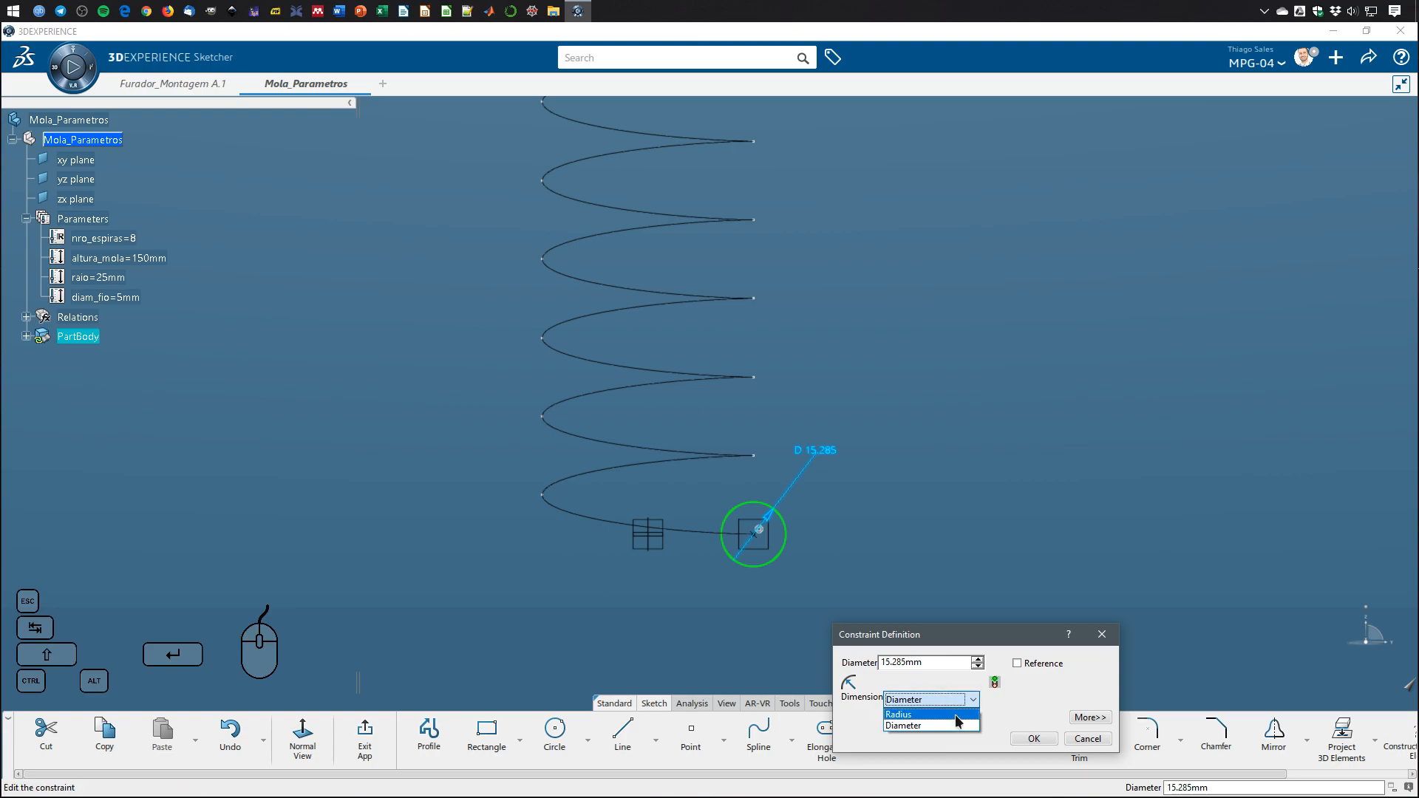
pyautogui.click(962, 714)
pyautogui.click(1085, 739)
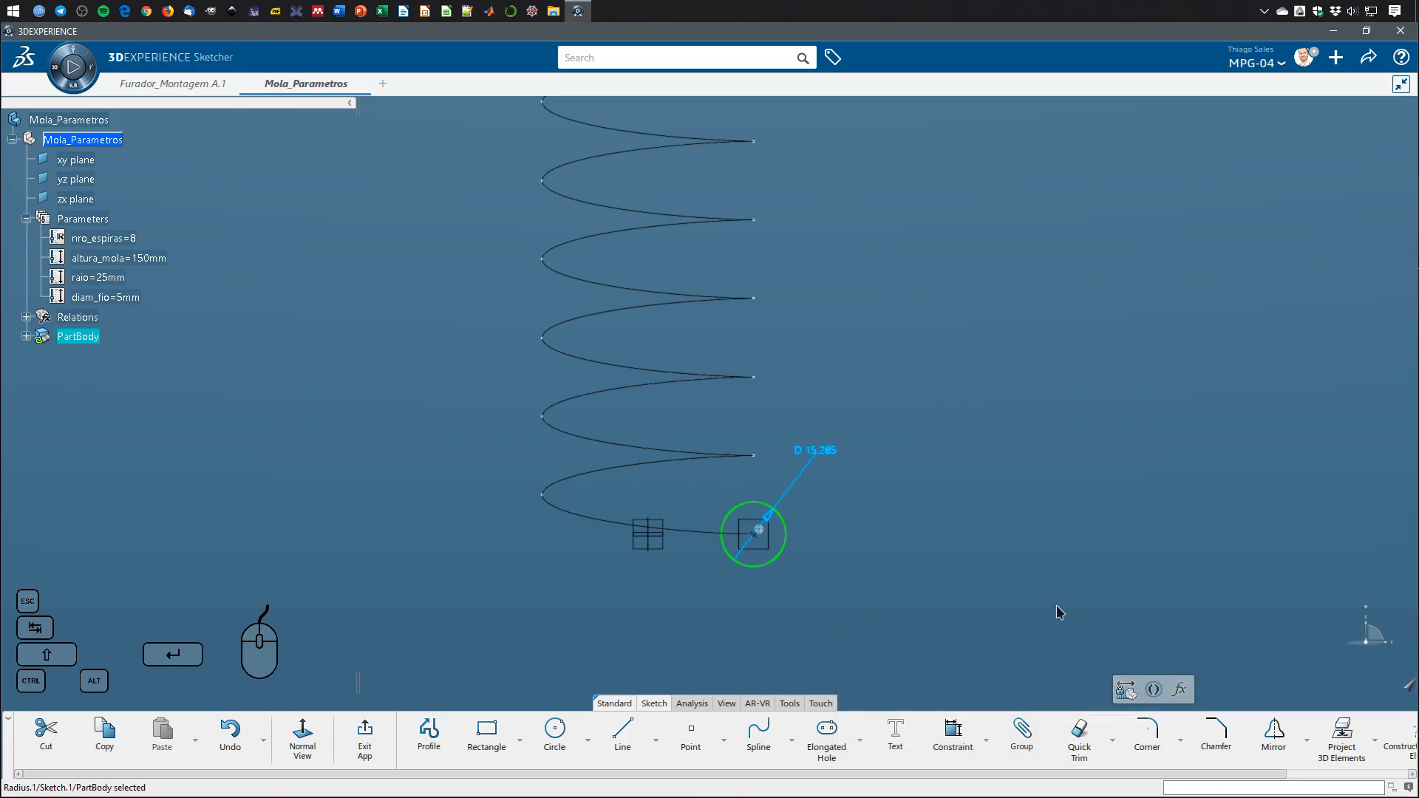
pyautogui.doubleClick(821, 453)
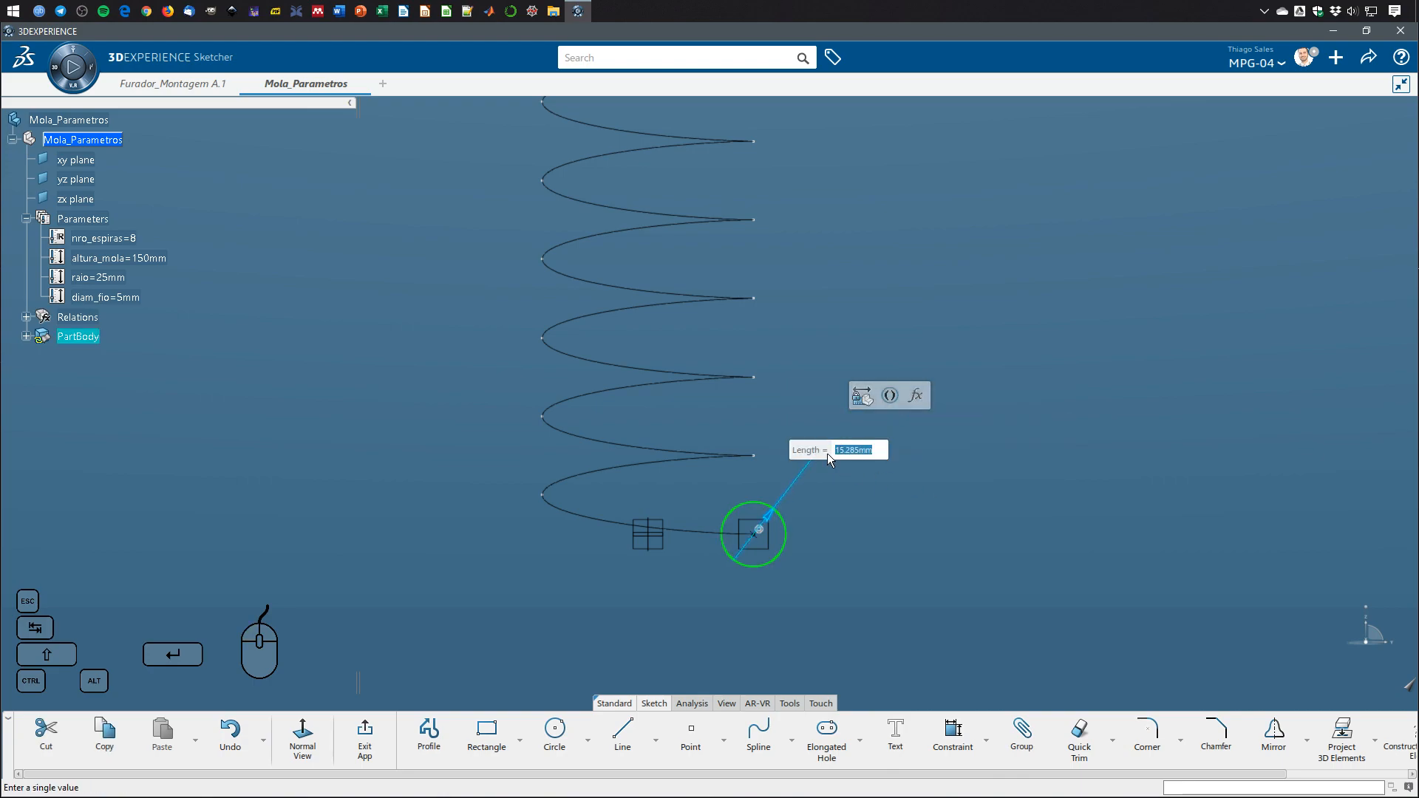
pyautogui.click(917, 395)
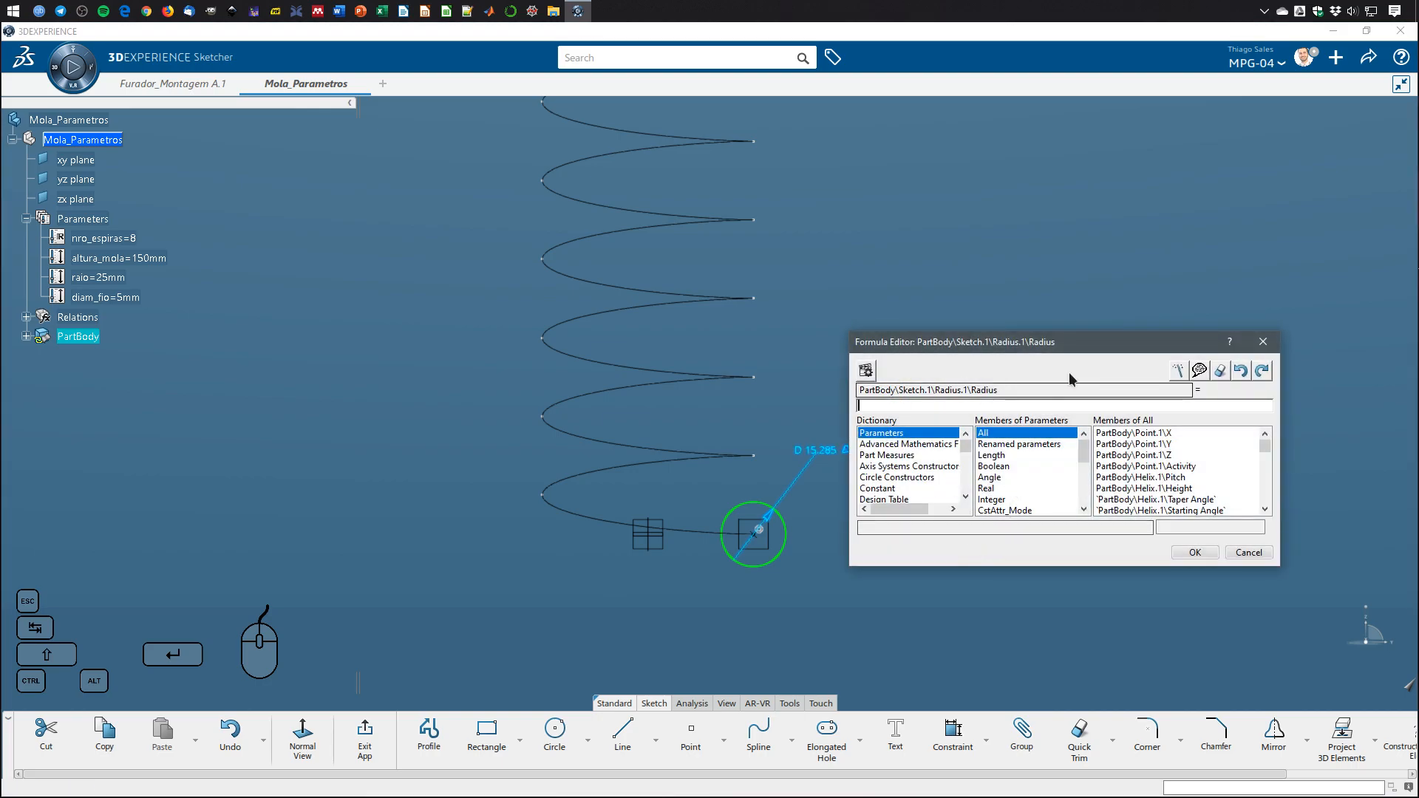
pyautogui.moveTo(1031, 352); pyautogui.dragTo(1070, 224)
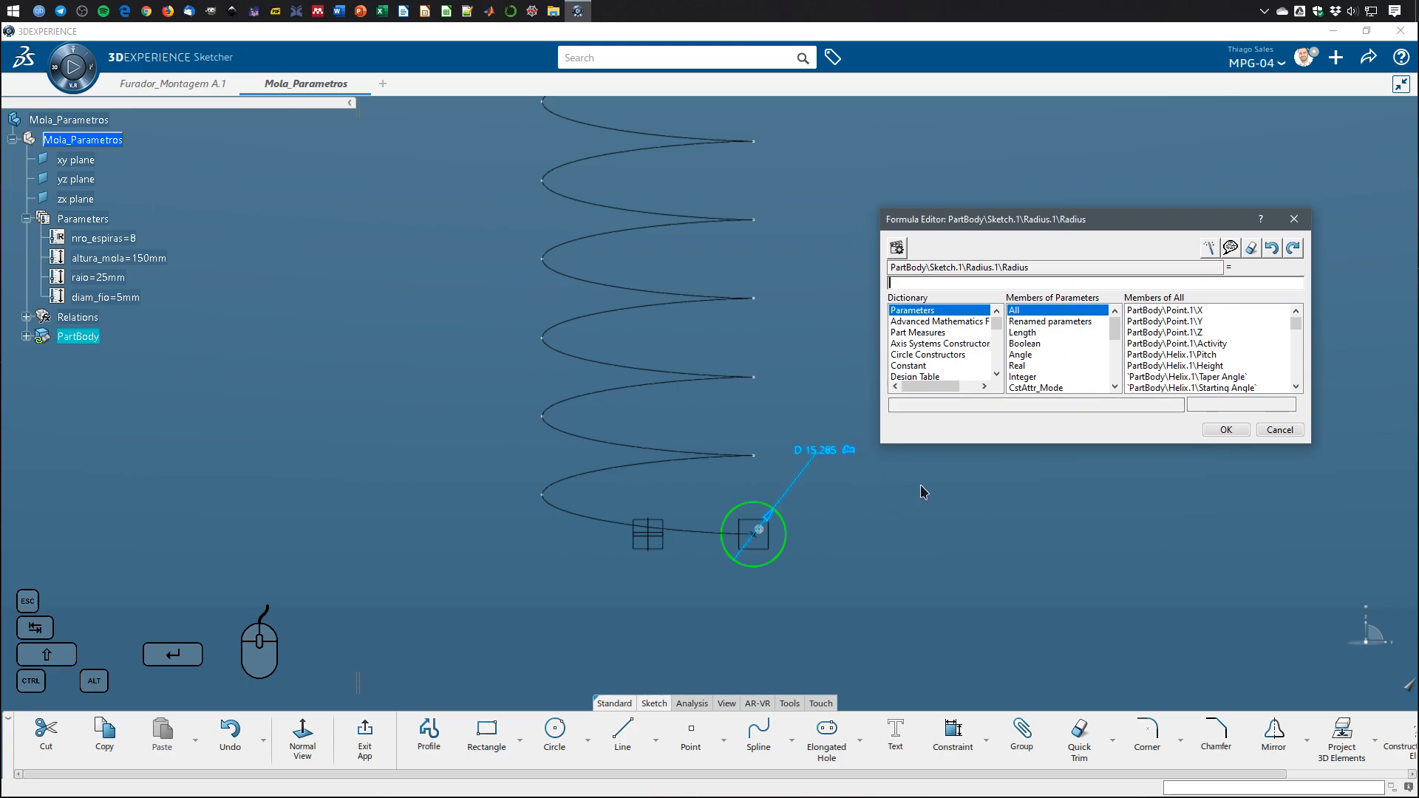
pyautogui.click(1279, 429)
pyautogui.doubleClick(813, 454)
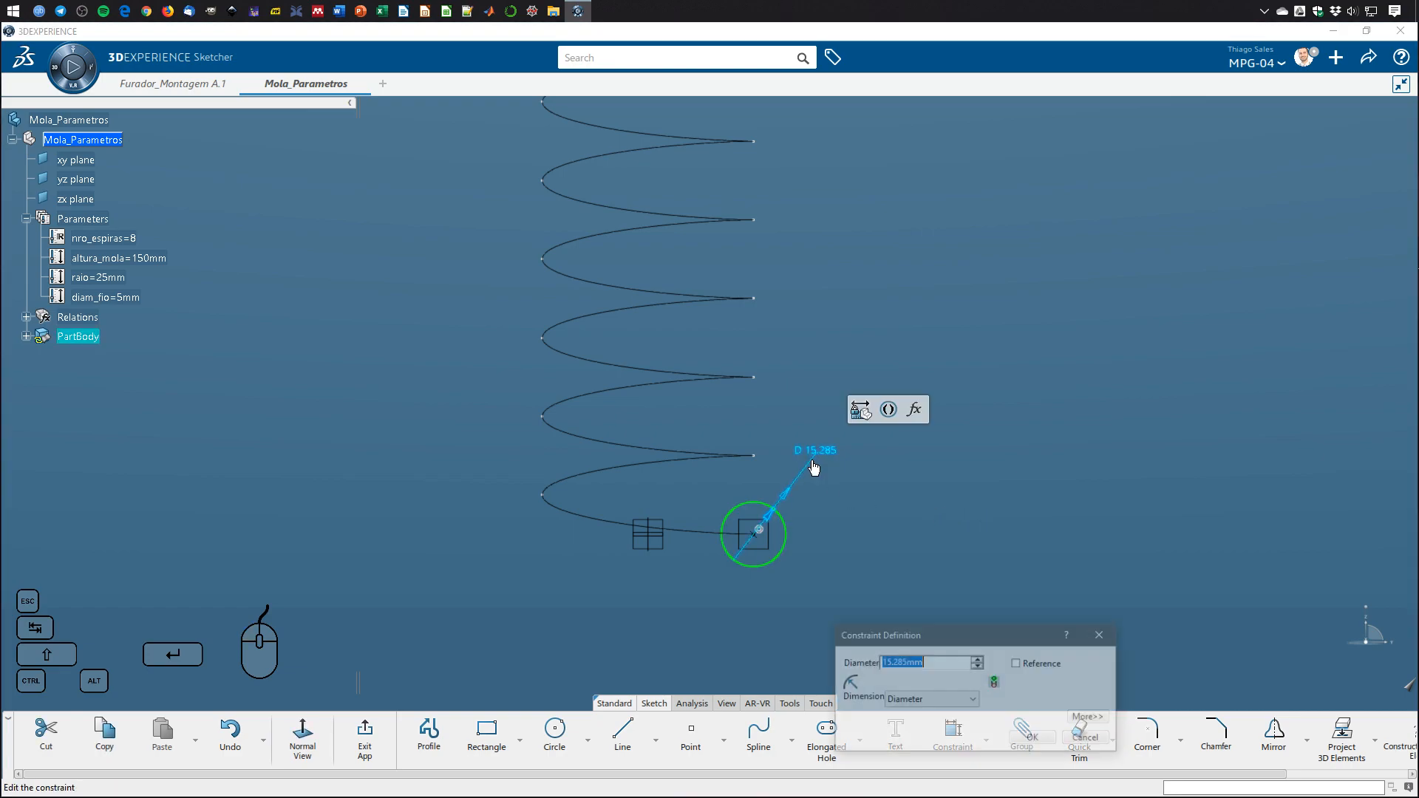
pyautogui.rightClick(931, 660)
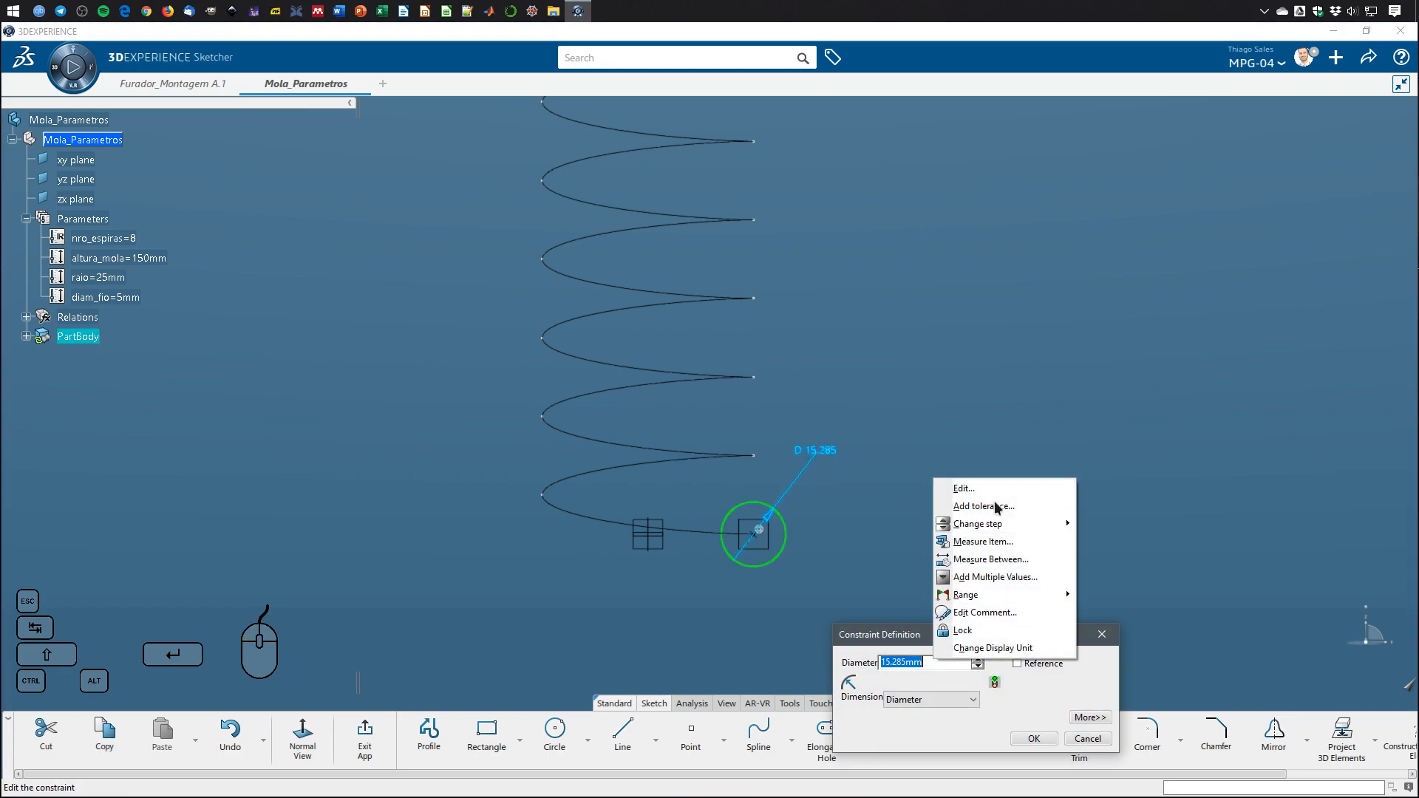
pyautogui.click(1100, 417)
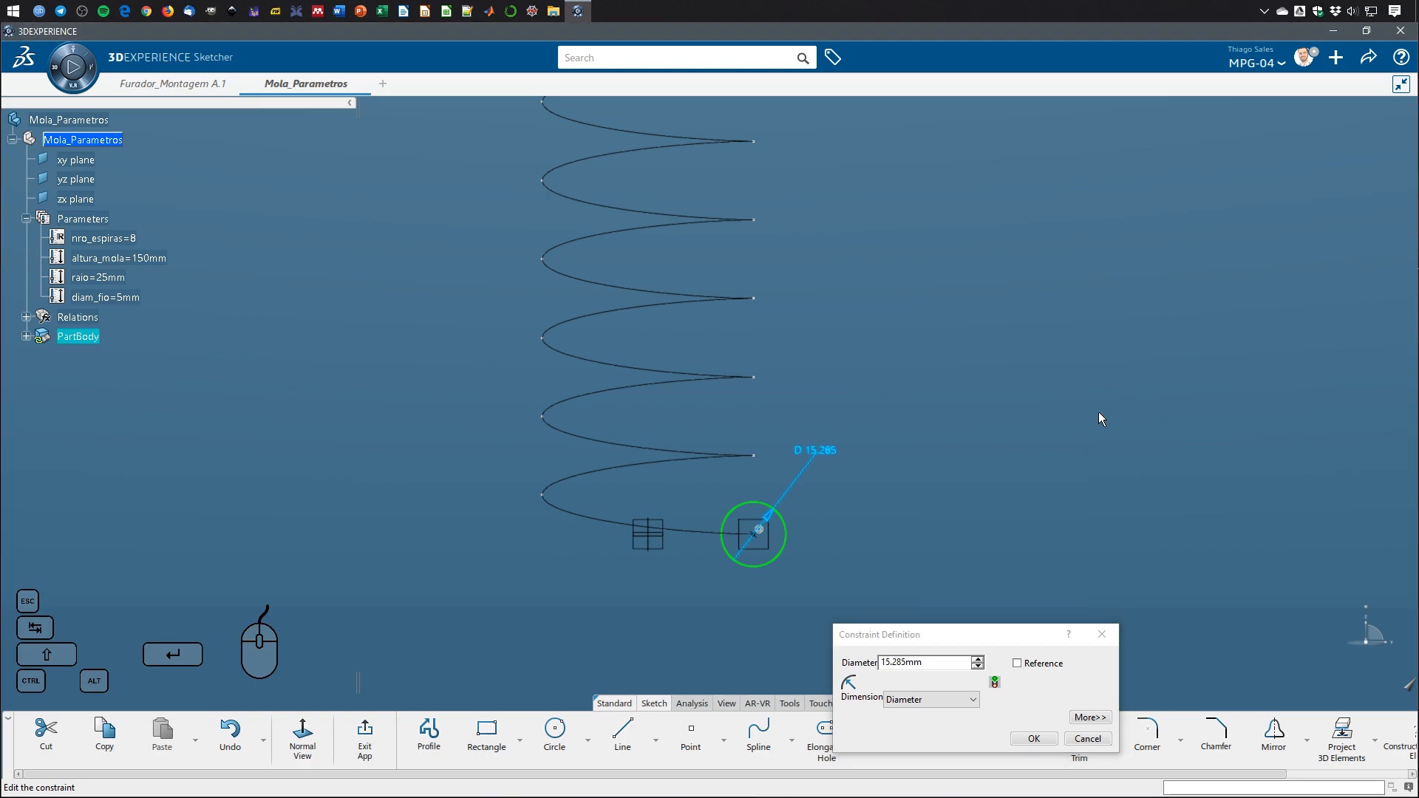
pyautogui.click(1087, 738)
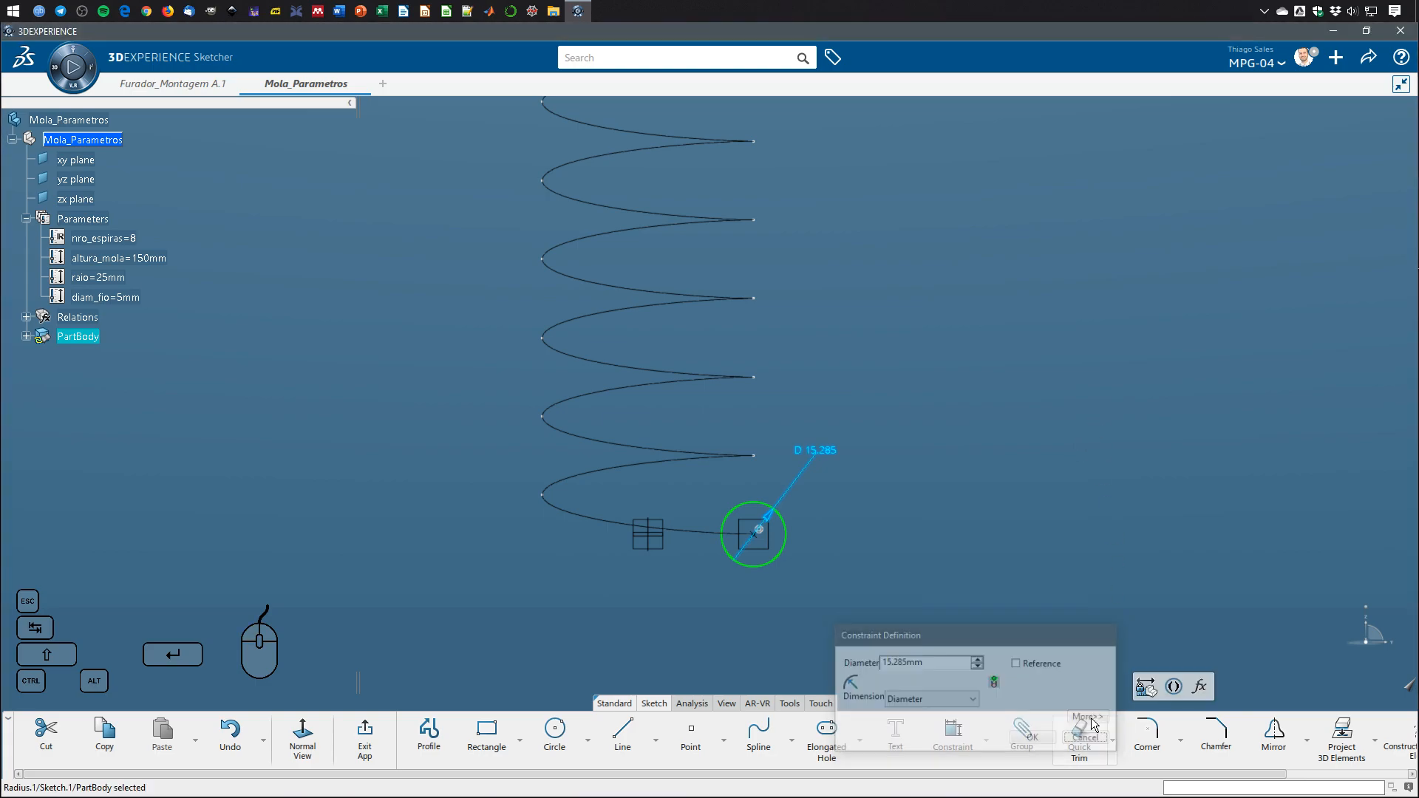
pyautogui.click(816, 453)
pyautogui.click(911, 401)
pyautogui.click(1034, 268)
pyautogui.moveTo(1033, 267); pyautogui.dragTo(815, 260)
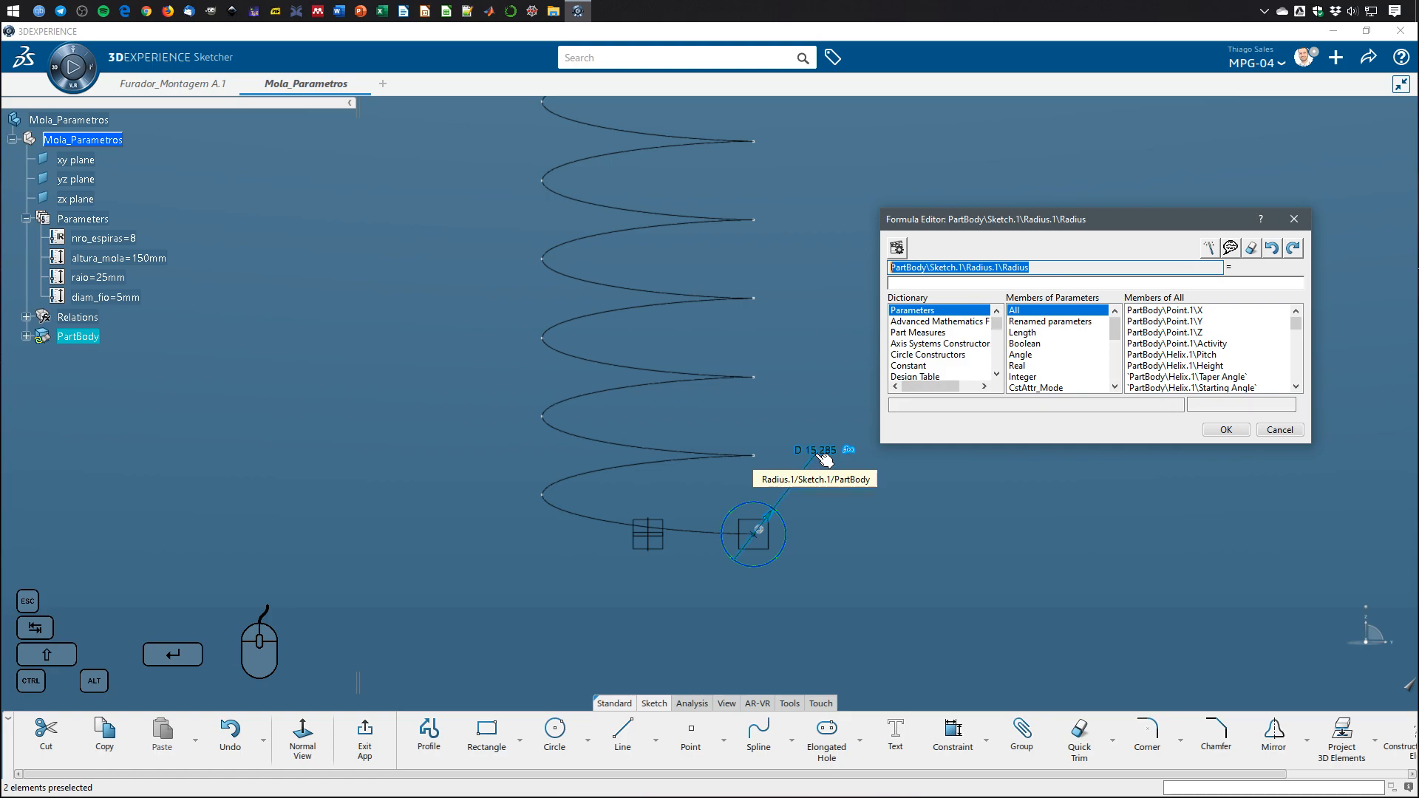
pyautogui.moveTo(1053, 270); pyautogui.dragTo(866, 266)
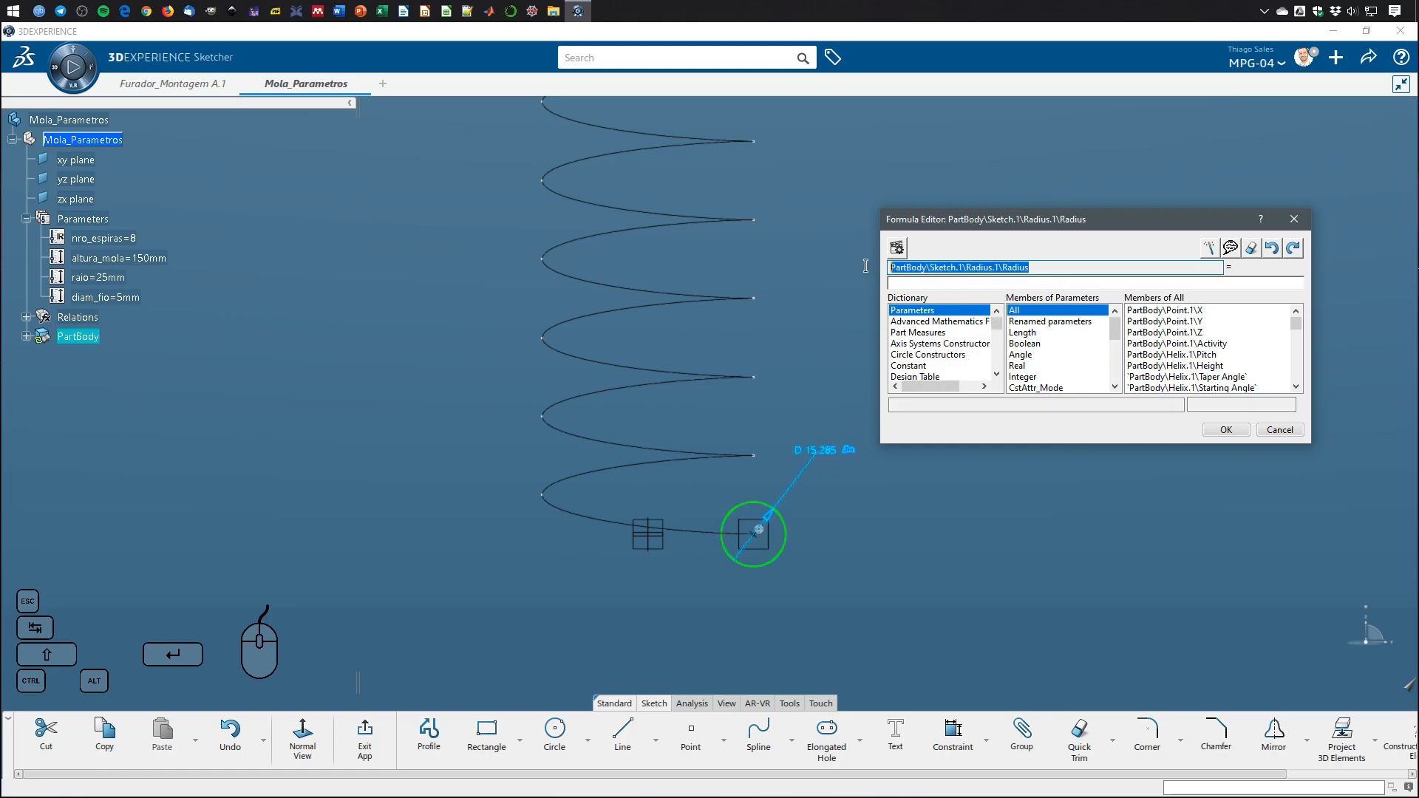
pyautogui.click(1280, 430)
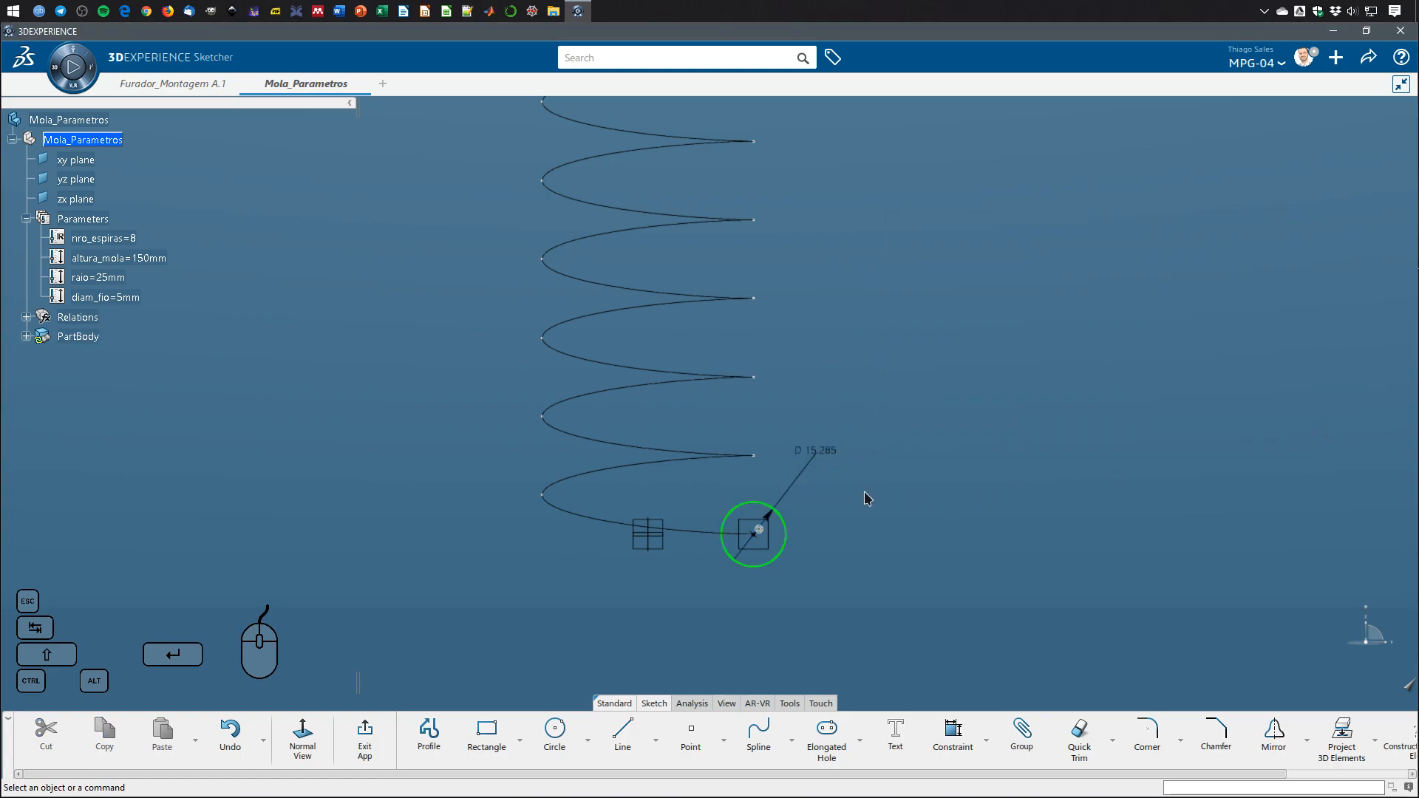
# Edit the circle's diameter constraint and change its dimension type to Radius.
pyautogui.click(806, 479)
pyautogui.doubleClick(806, 479)
pyautogui.click(934, 698)
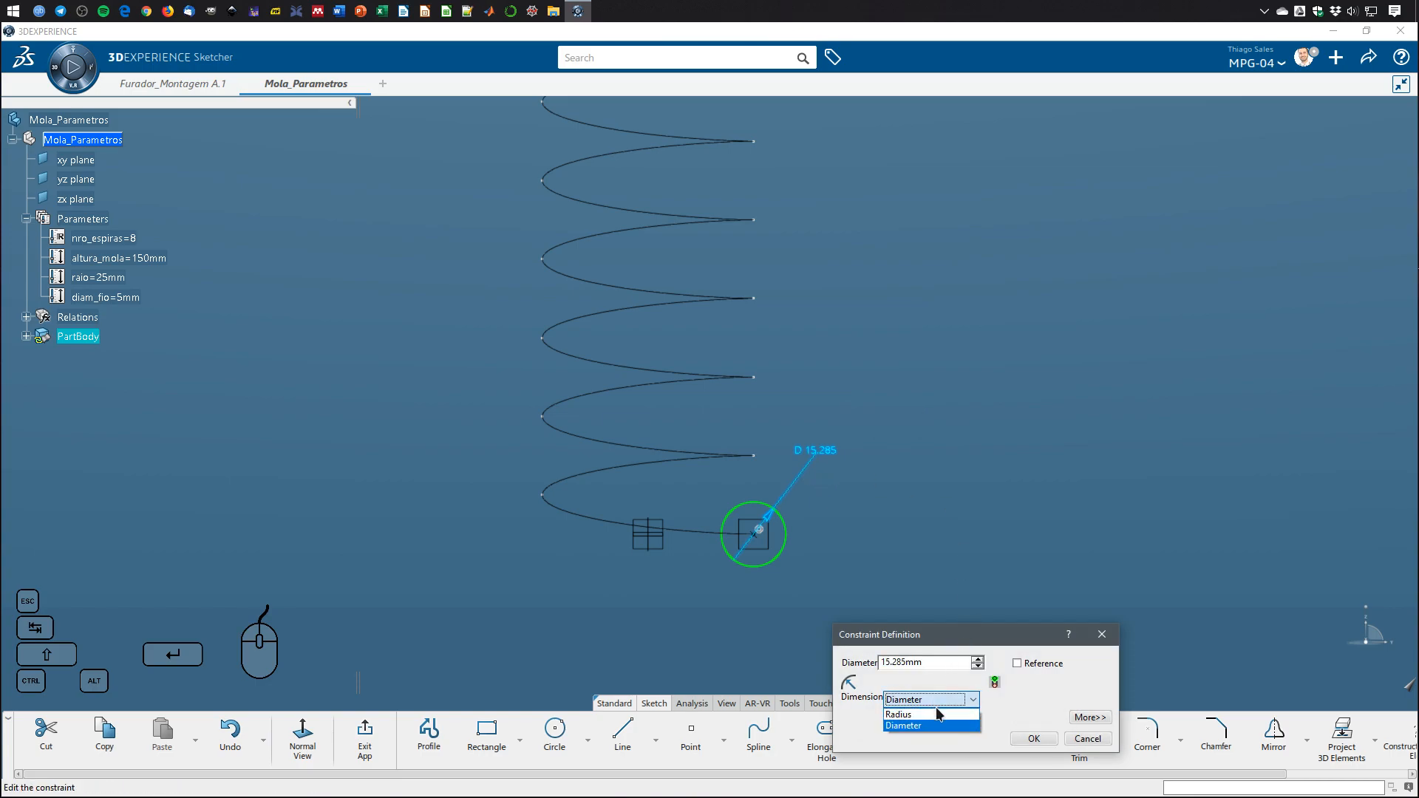
pyautogui.click(933, 714)
# Drive the circle's radius with the formula diam_fio /2 and exit the sketch.
pyautogui.rightClick(922, 661)
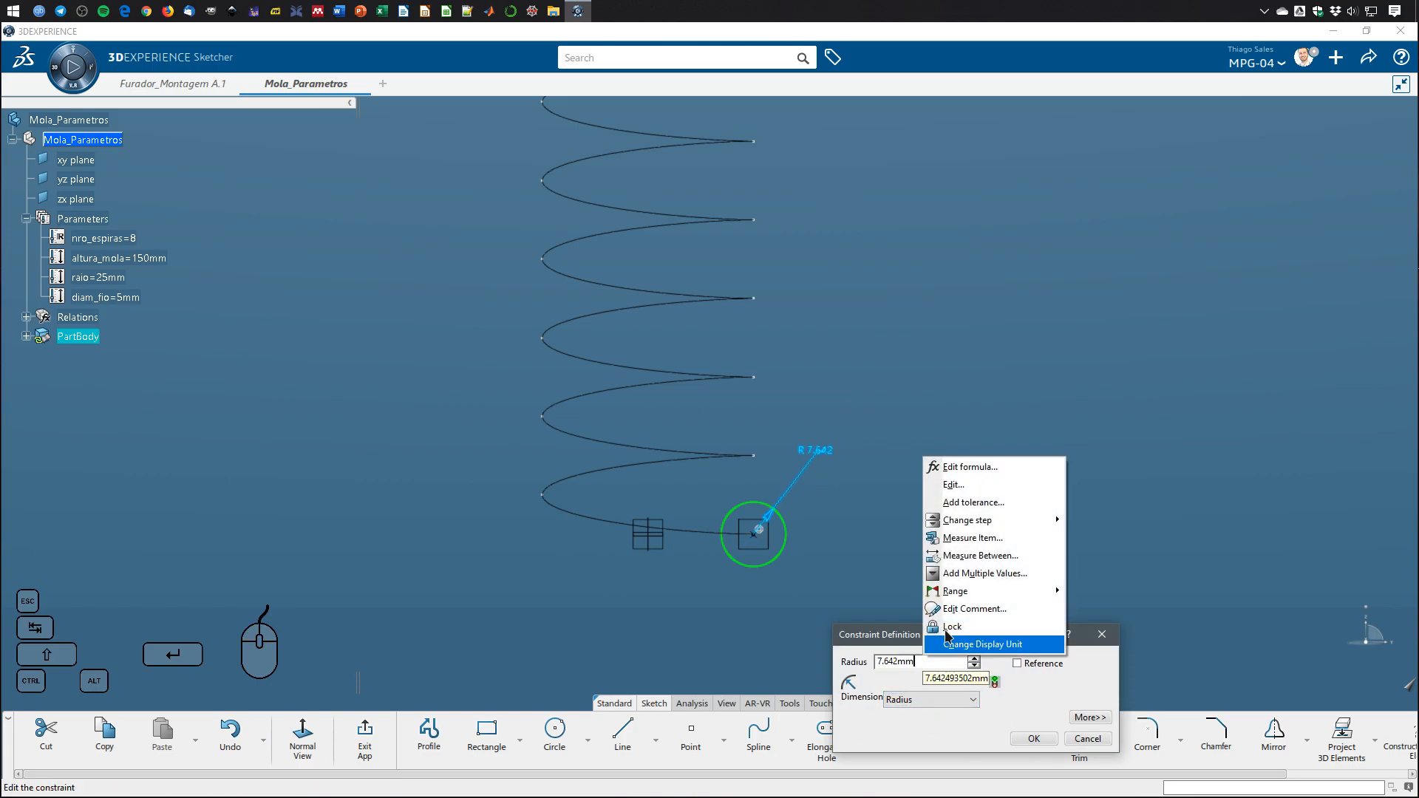
pyautogui.click(1015, 469)
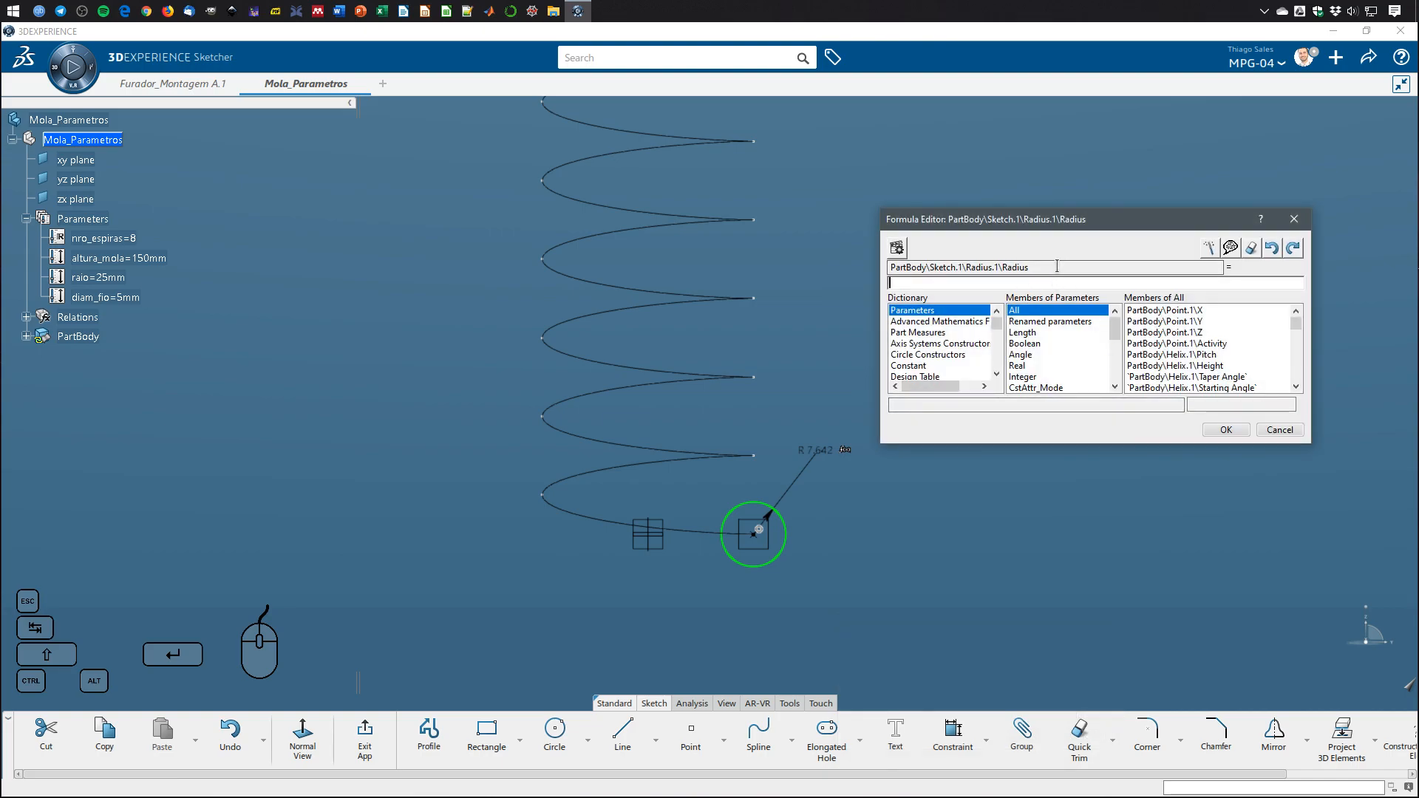
pyautogui.moveTo(1057, 266); pyautogui.dragTo(887, 262)
pyautogui.click(924, 284)
pyautogui.click(119, 298)
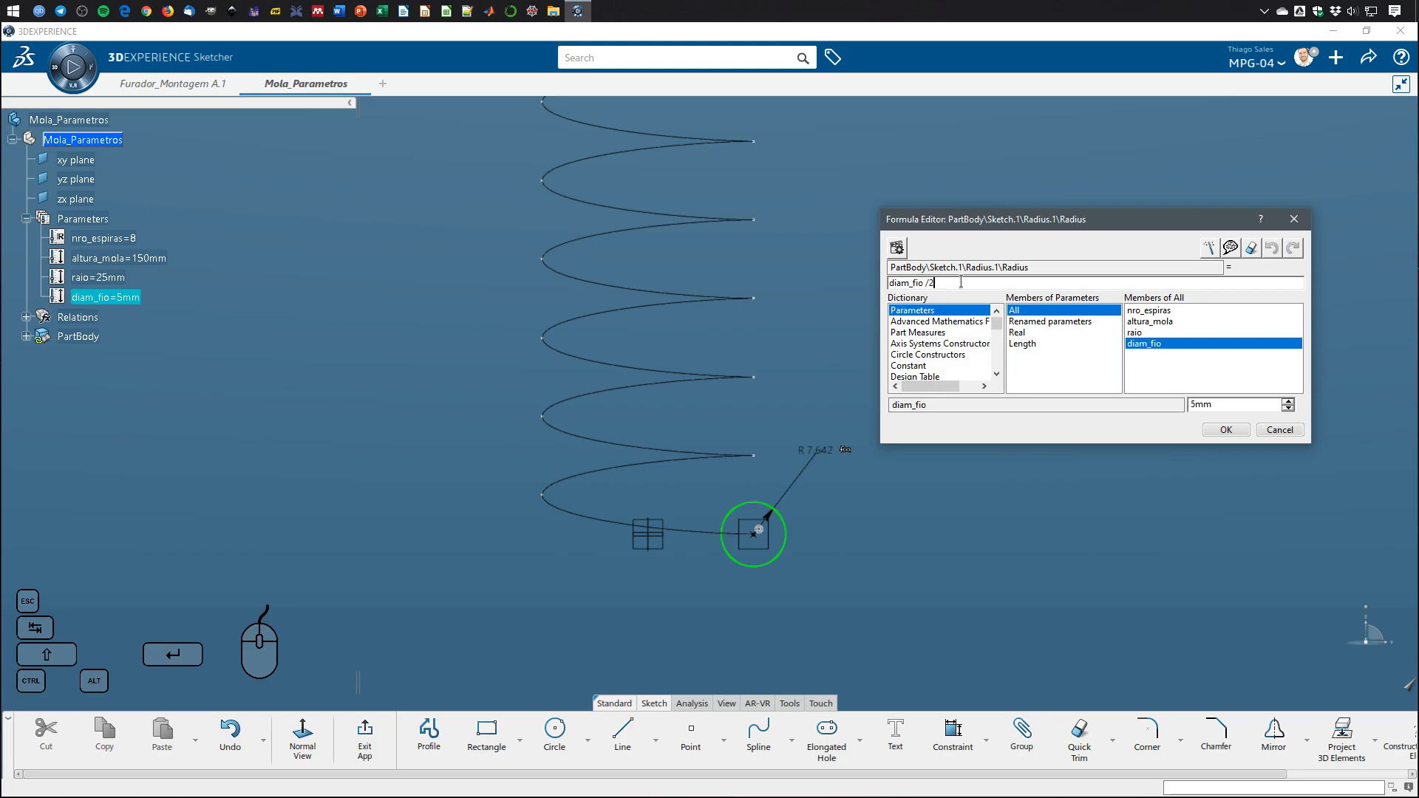
pyautogui.click(1226, 429)
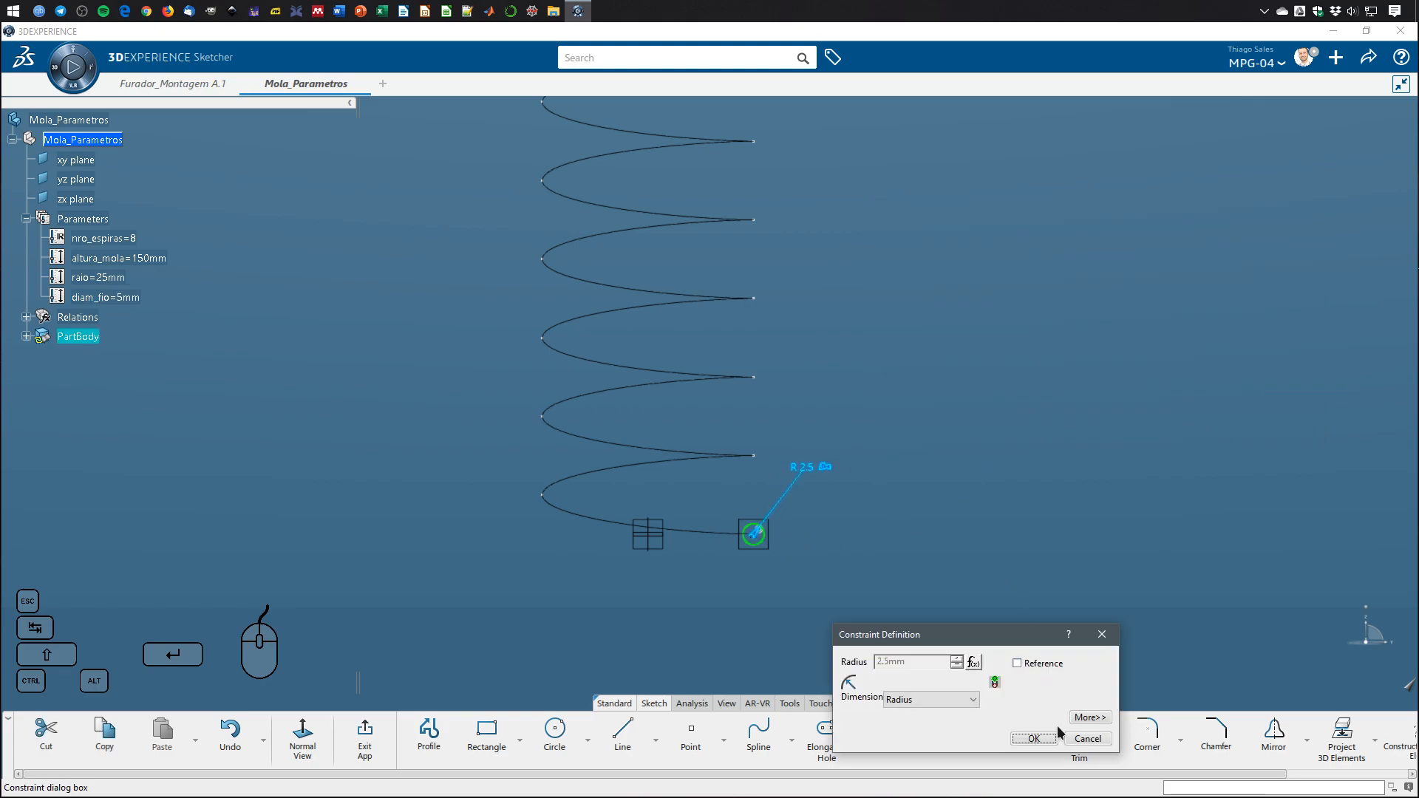
pyautogui.click(1040, 737)
pyautogui.click(366, 735)
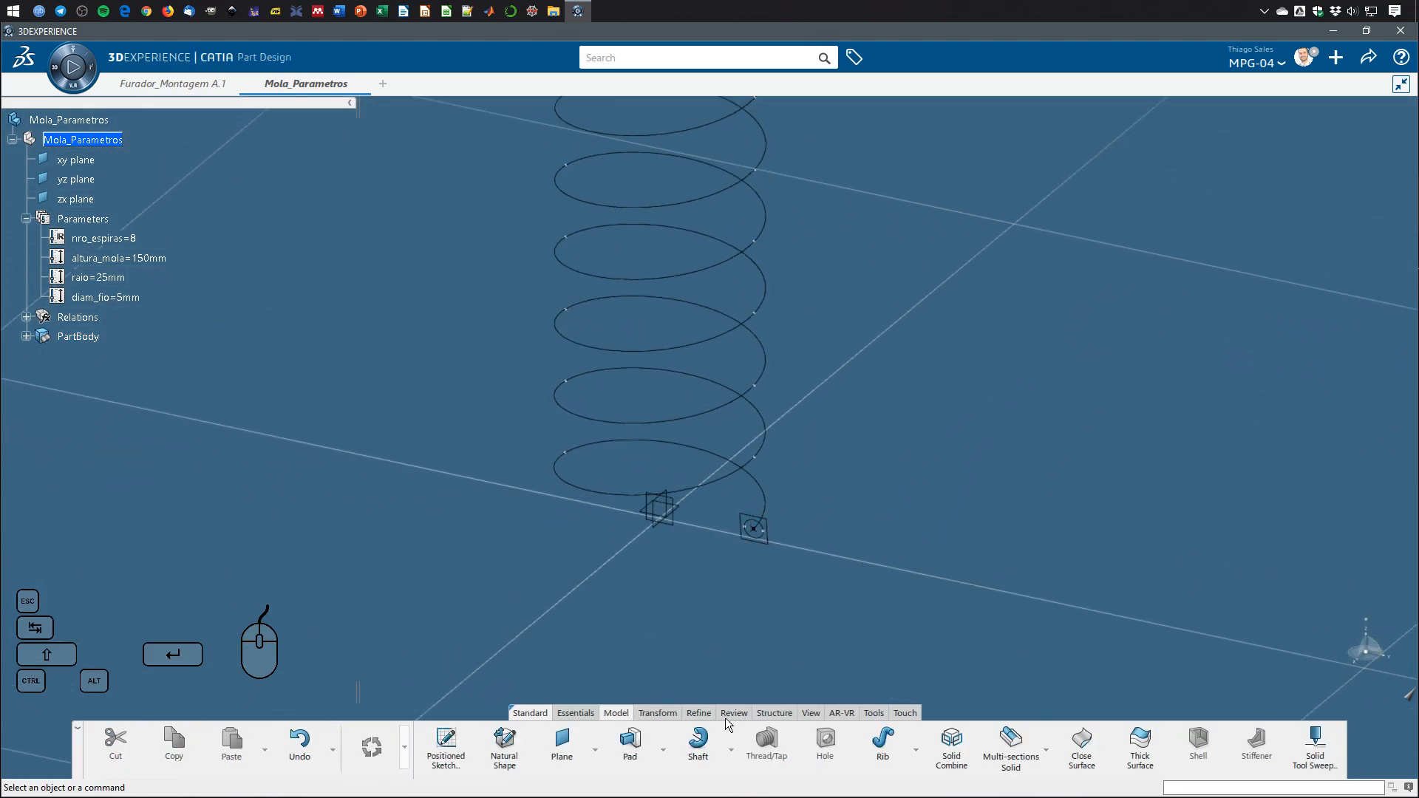
# Create a rib that sweeps the circle sketch along the helix as center curve, with the profile control at Keep angle.
pyautogui.click(883, 739)
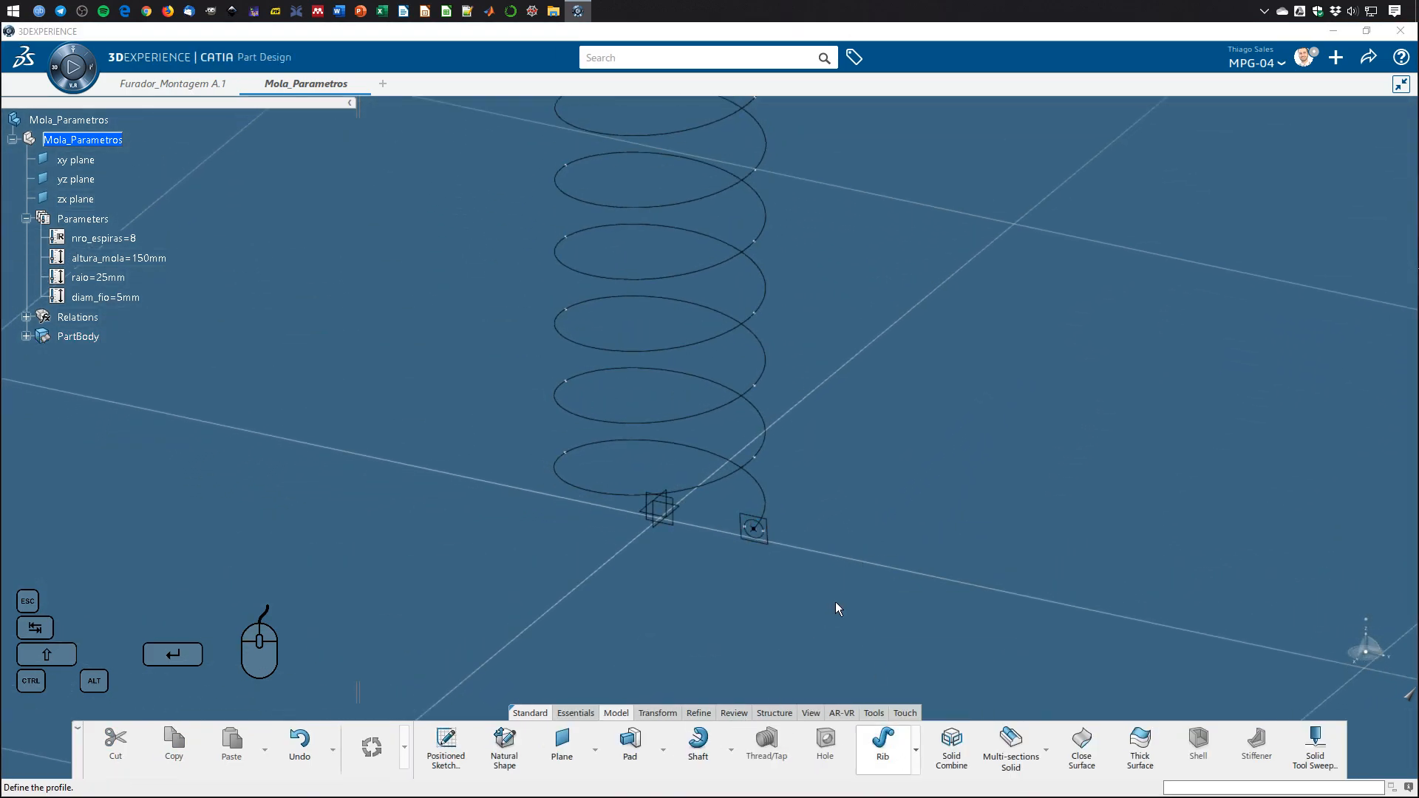
pyautogui.click(764, 538)
pyautogui.click(761, 476)
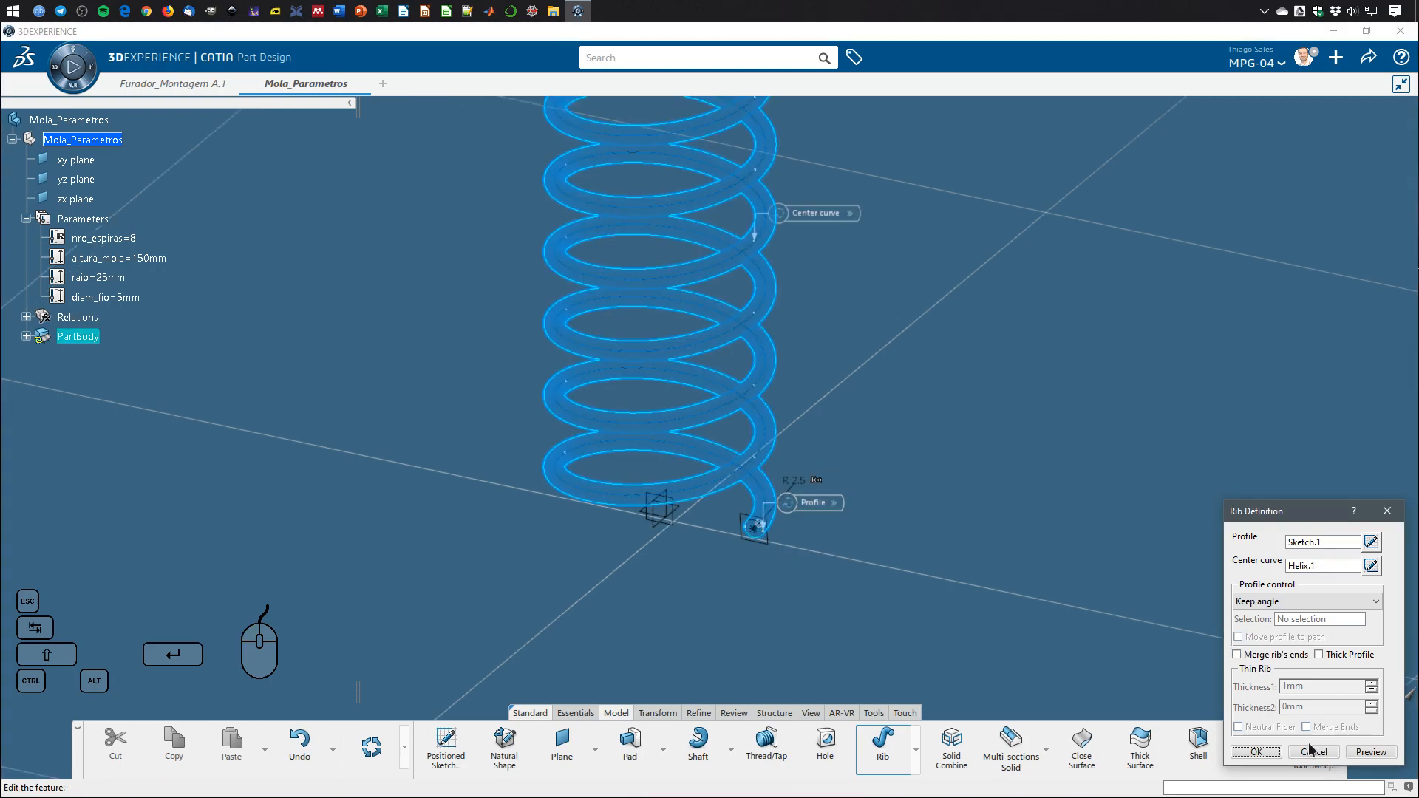
pyautogui.click(1256, 751)
# Hide the plane normal to the helix at the spring's lower end.
pyautogui.moveTo(886, 284); pyautogui.dragTo(881, 443, button='middle')
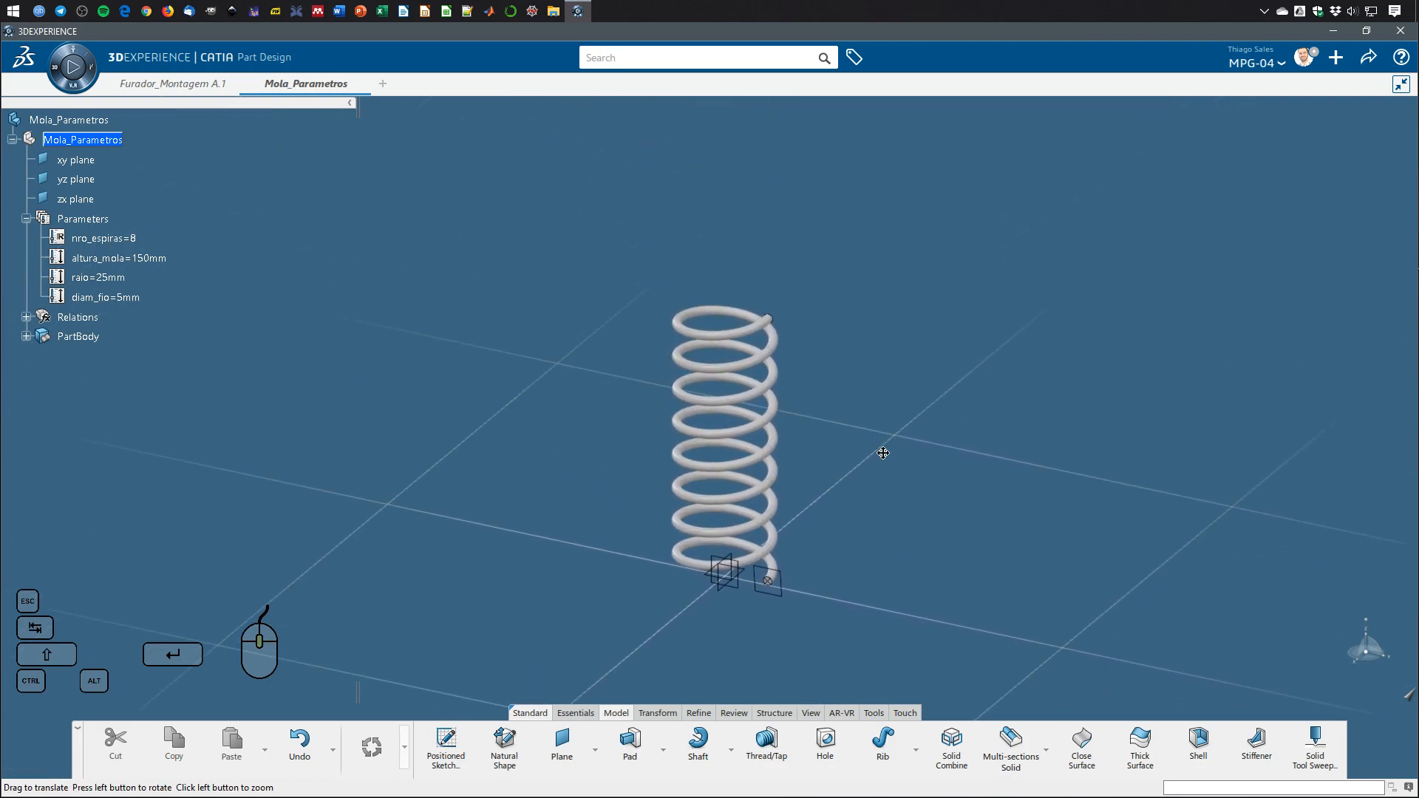
pyautogui.click(778, 596)
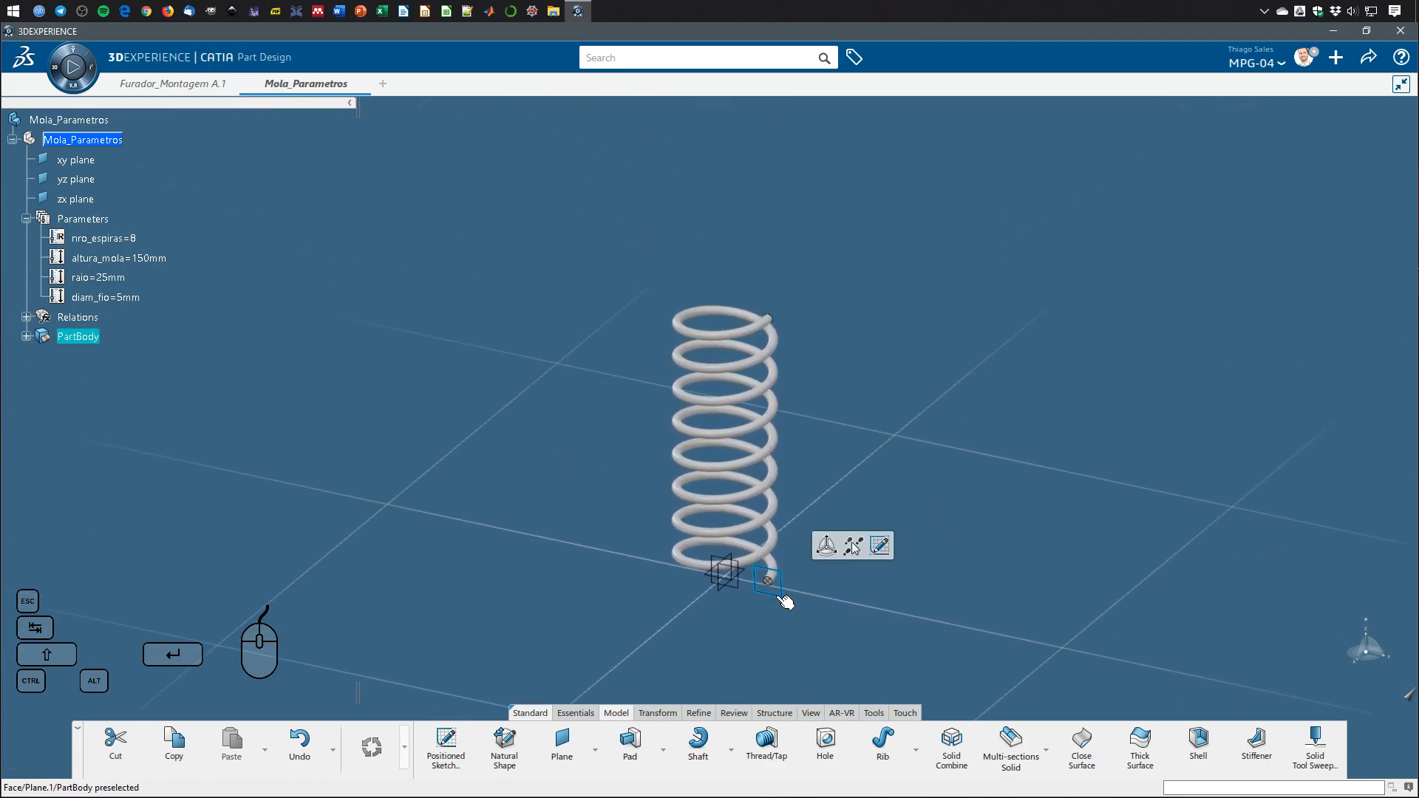
pyautogui.rightClick(778, 596)
pyautogui.click(773, 589)
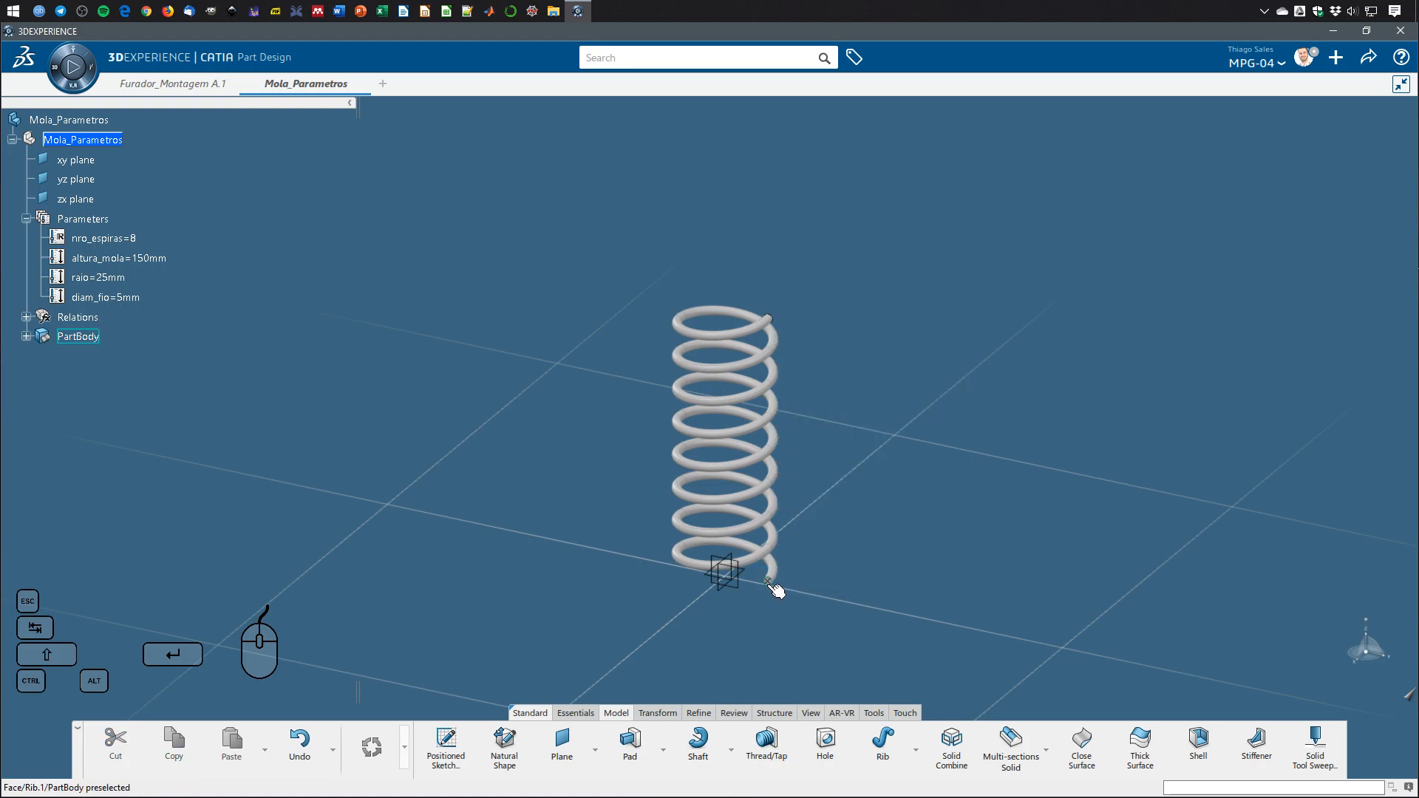
pyautogui.rightClick(769, 584)
pyautogui.click(769, 586)
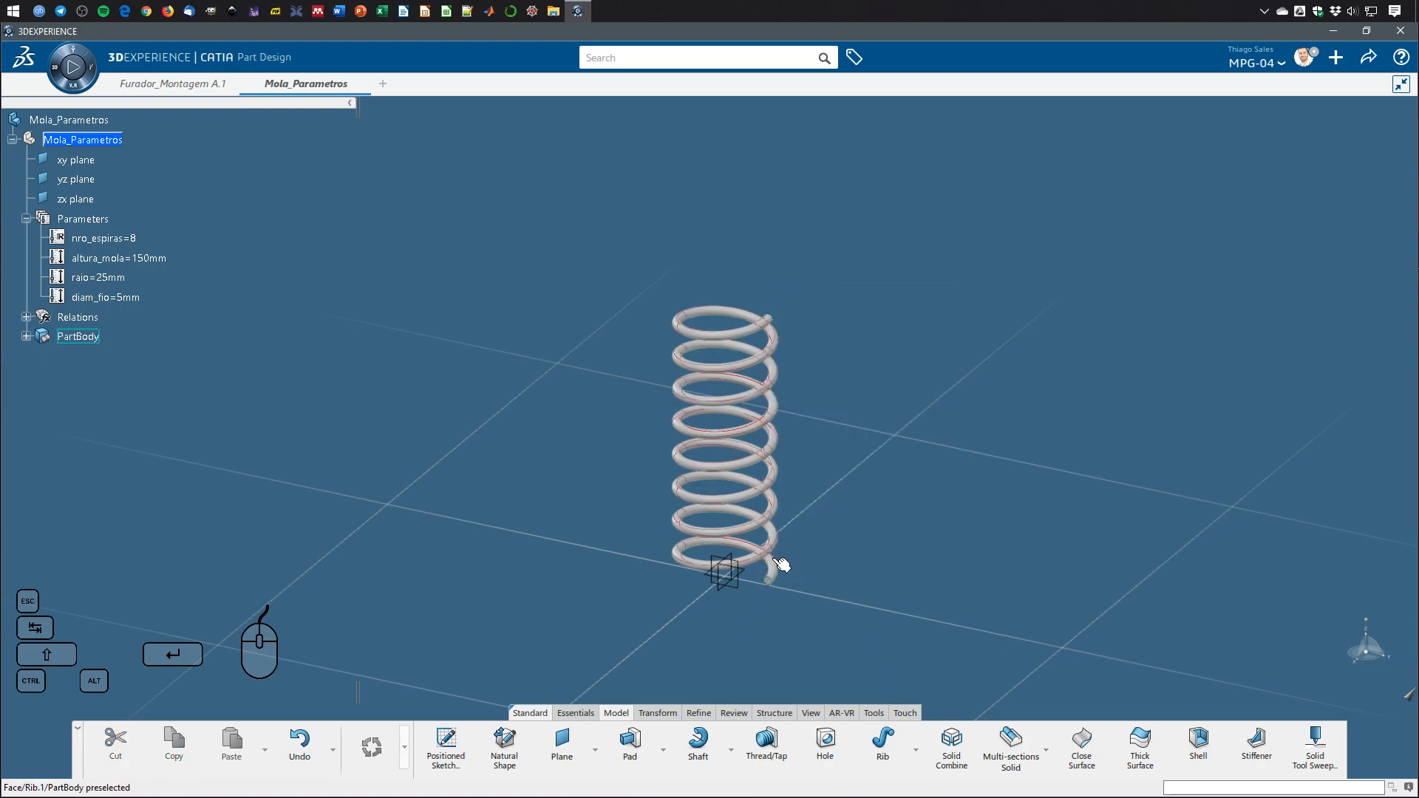
# Hide the xy, yz and zx reference planes.
pyautogui.rightClick(743, 584)
pyautogui.press('h')
pyautogui.rightClick(737, 579)
pyautogui.press('h')
pyautogui.rightClick(737, 579)
pyautogui.press('h')
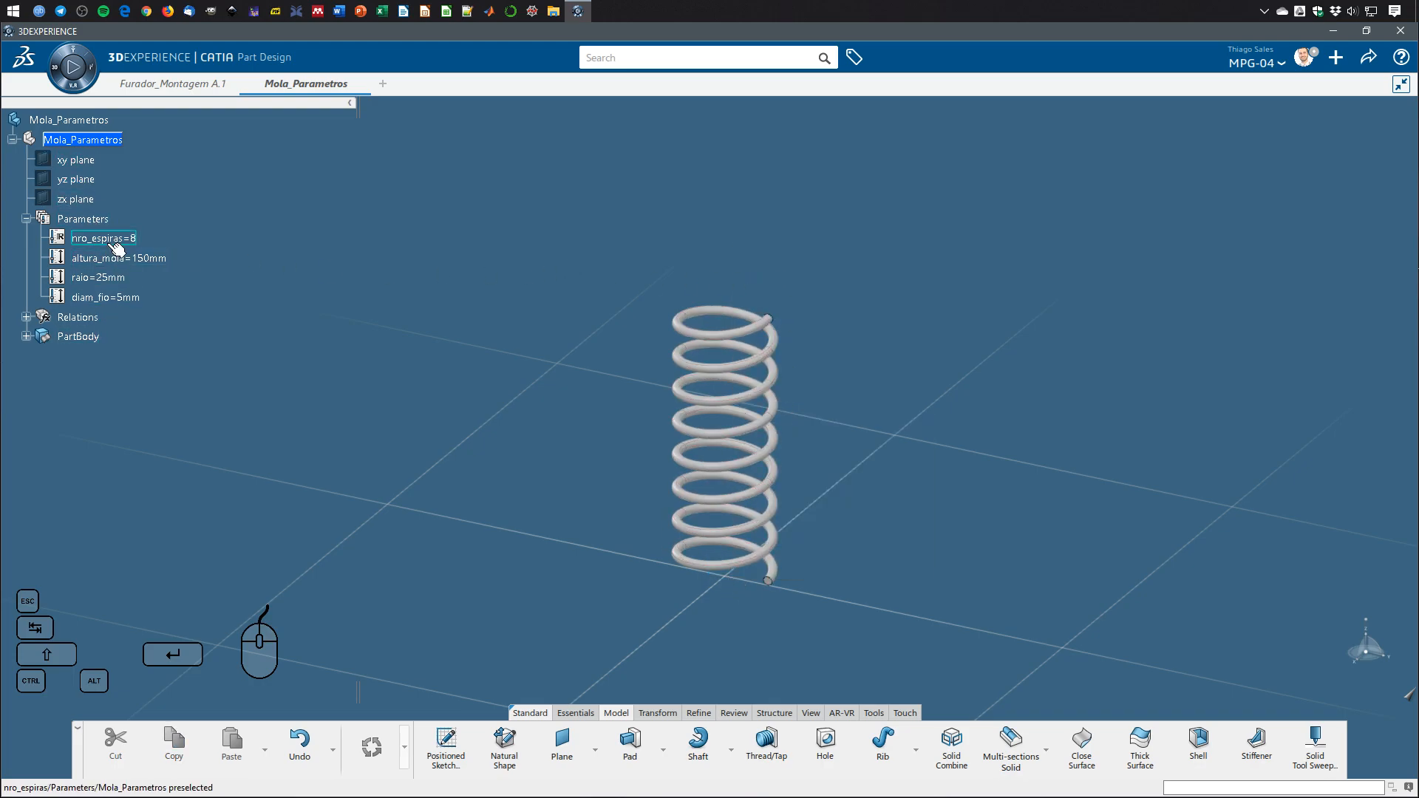
# Set the parameter nro_espiras to 12 coils and the spring height altura_mola to 250 mm.
pyautogui.doubleClick(111, 244)
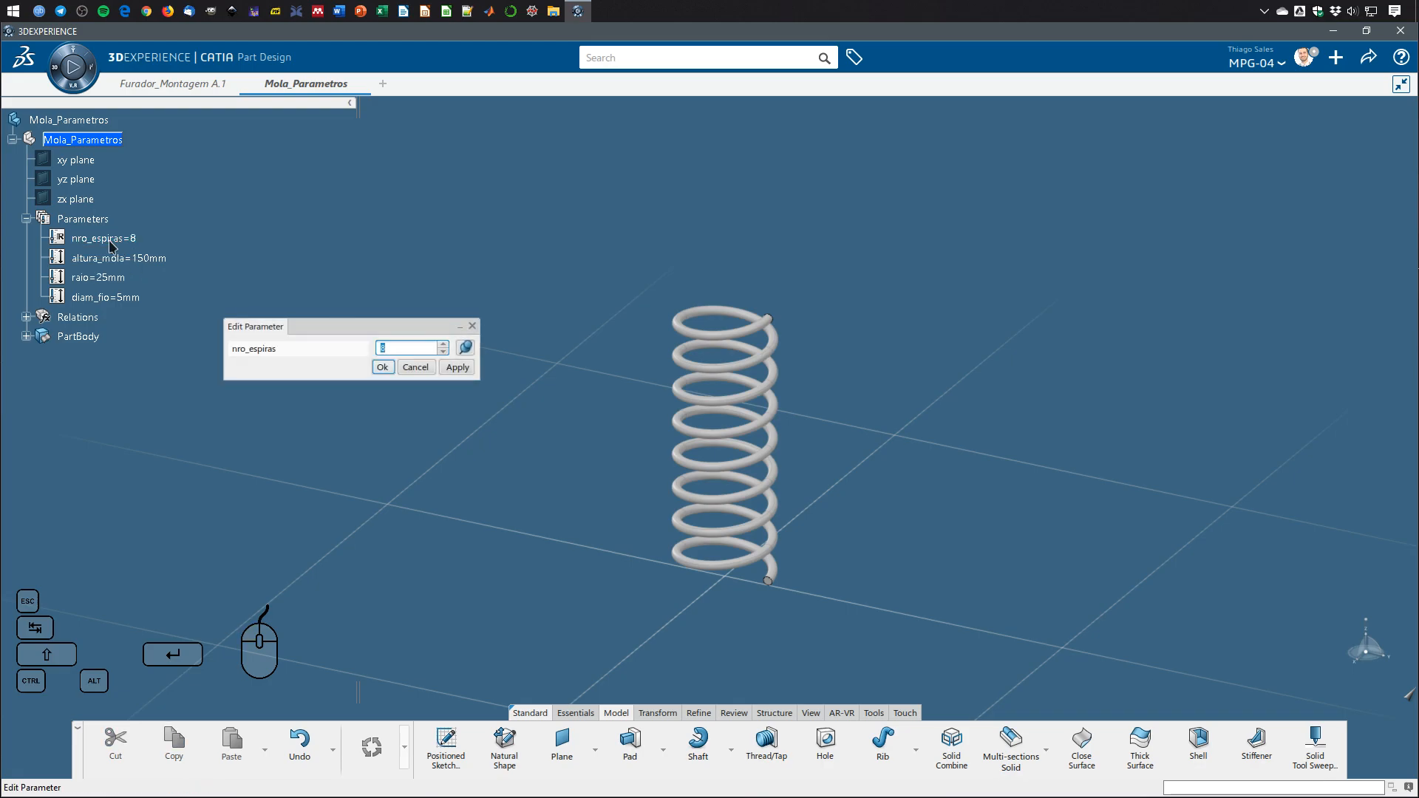
pyautogui.press('Return')
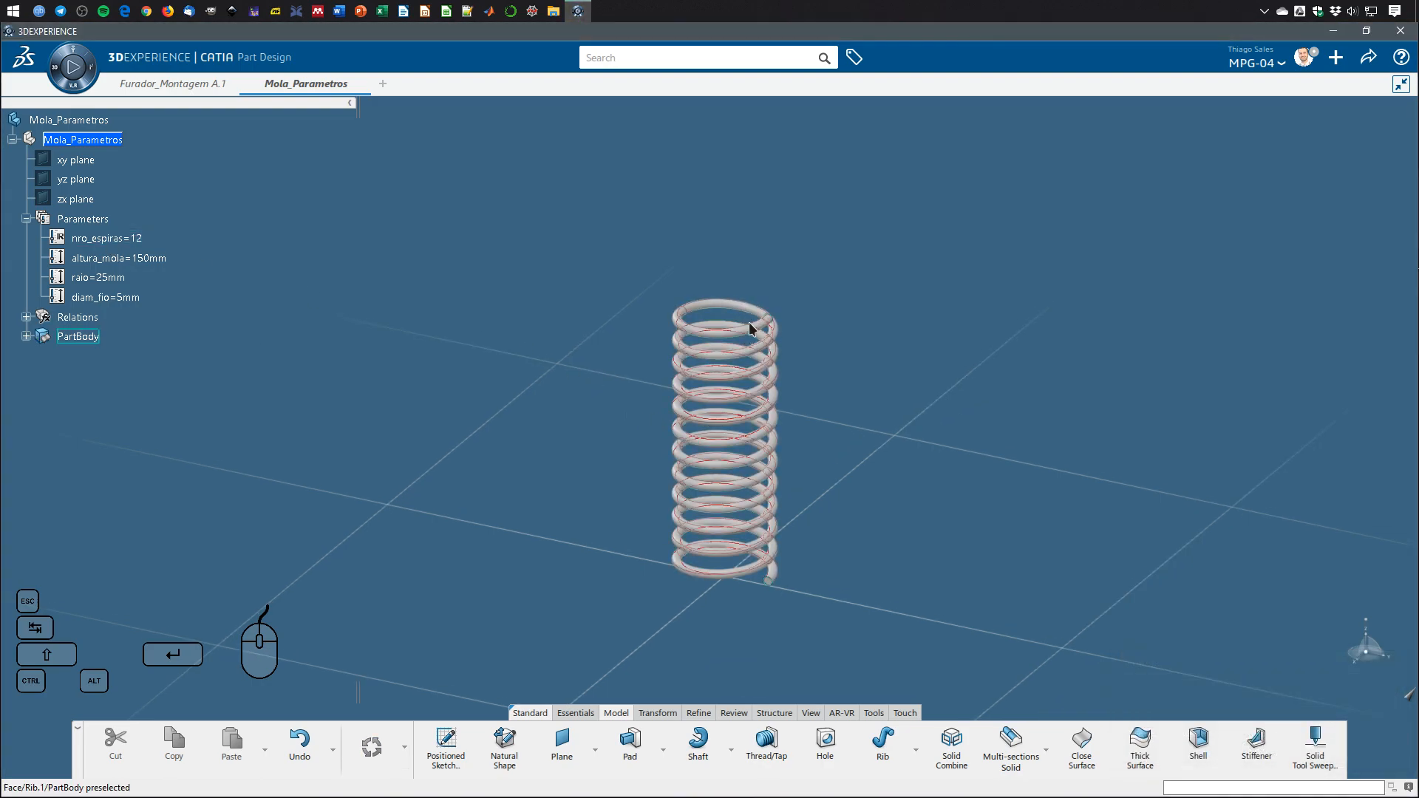
pyautogui.doubleClick(122, 260)
pyautogui.write('250')
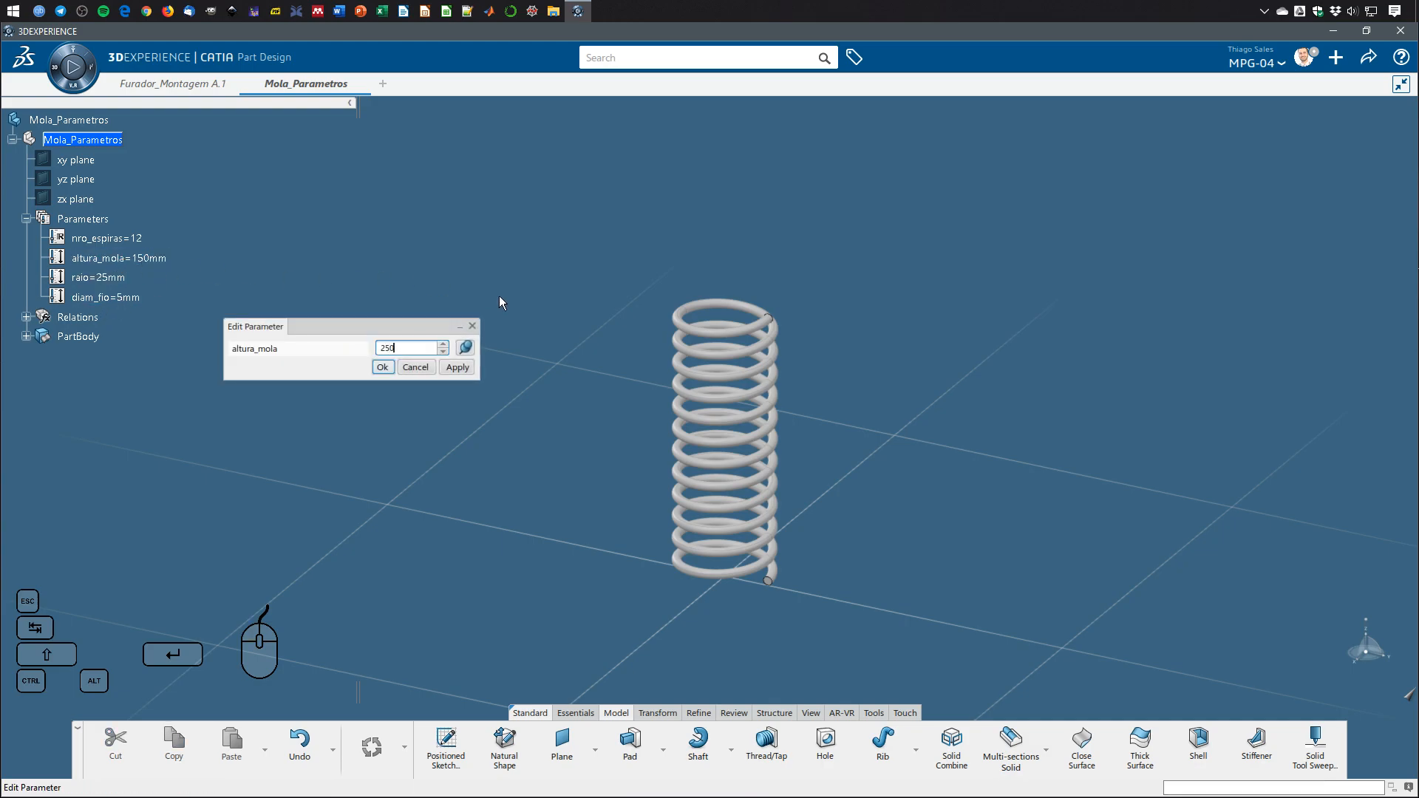
pyautogui.press('Return')
pyautogui.moveTo(924, 339); pyautogui.dragTo(924, 426, button='middle')
pyautogui.click(919, 402)
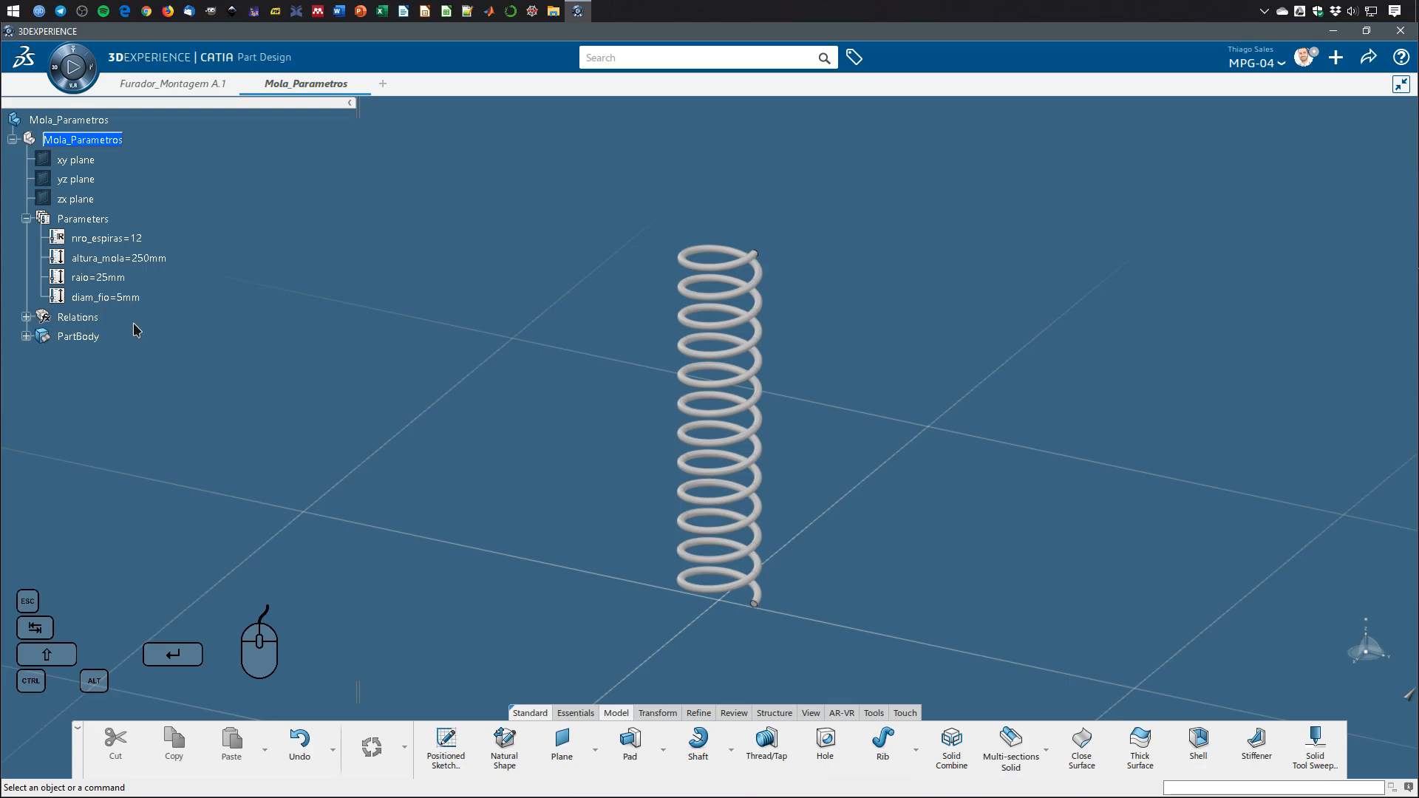
# Set the spring radius parameter raio to 20 mm and the wire diameter diam_fio to 10 mm.
pyautogui.doubleClick(109, 279)
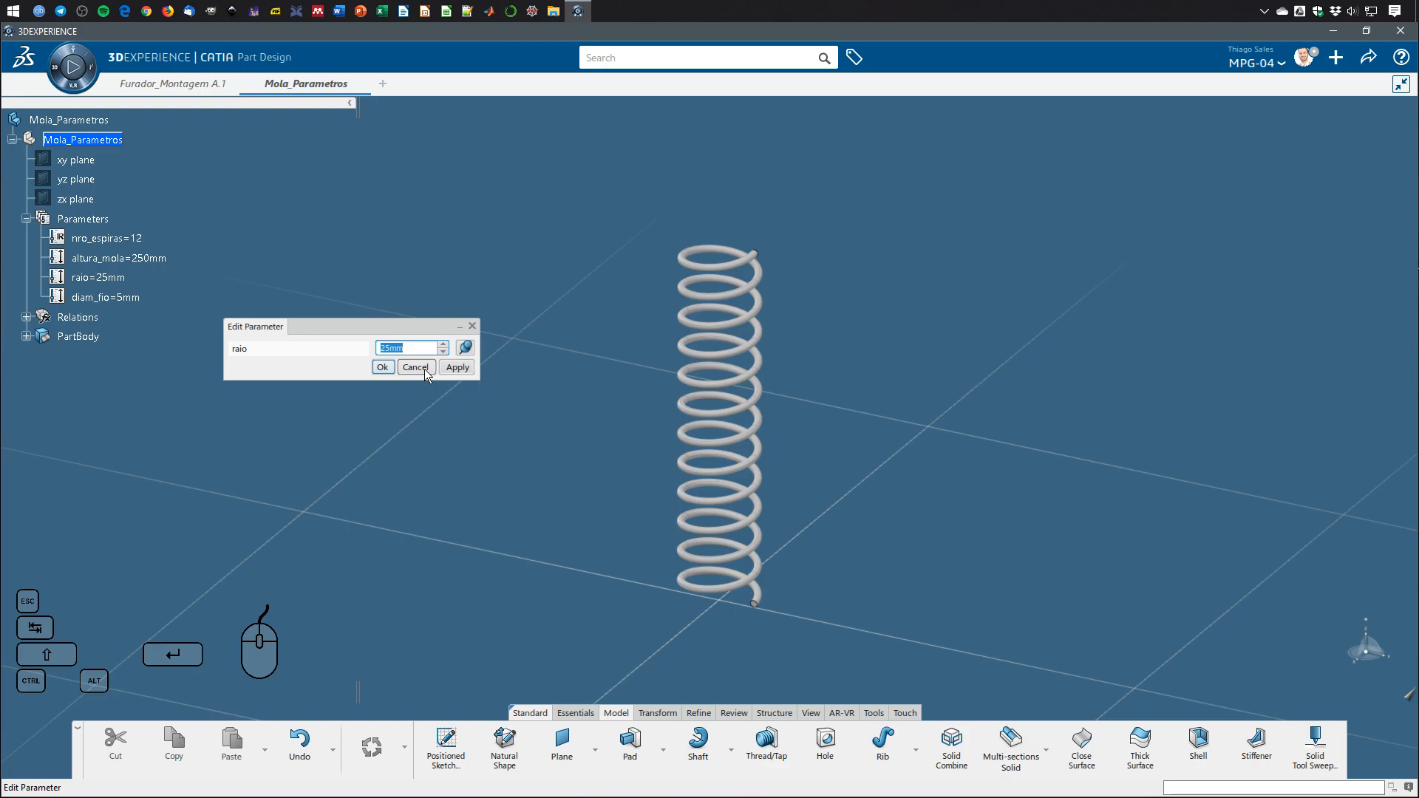
pyautogui.write('20')
pyautogui.press('Return')
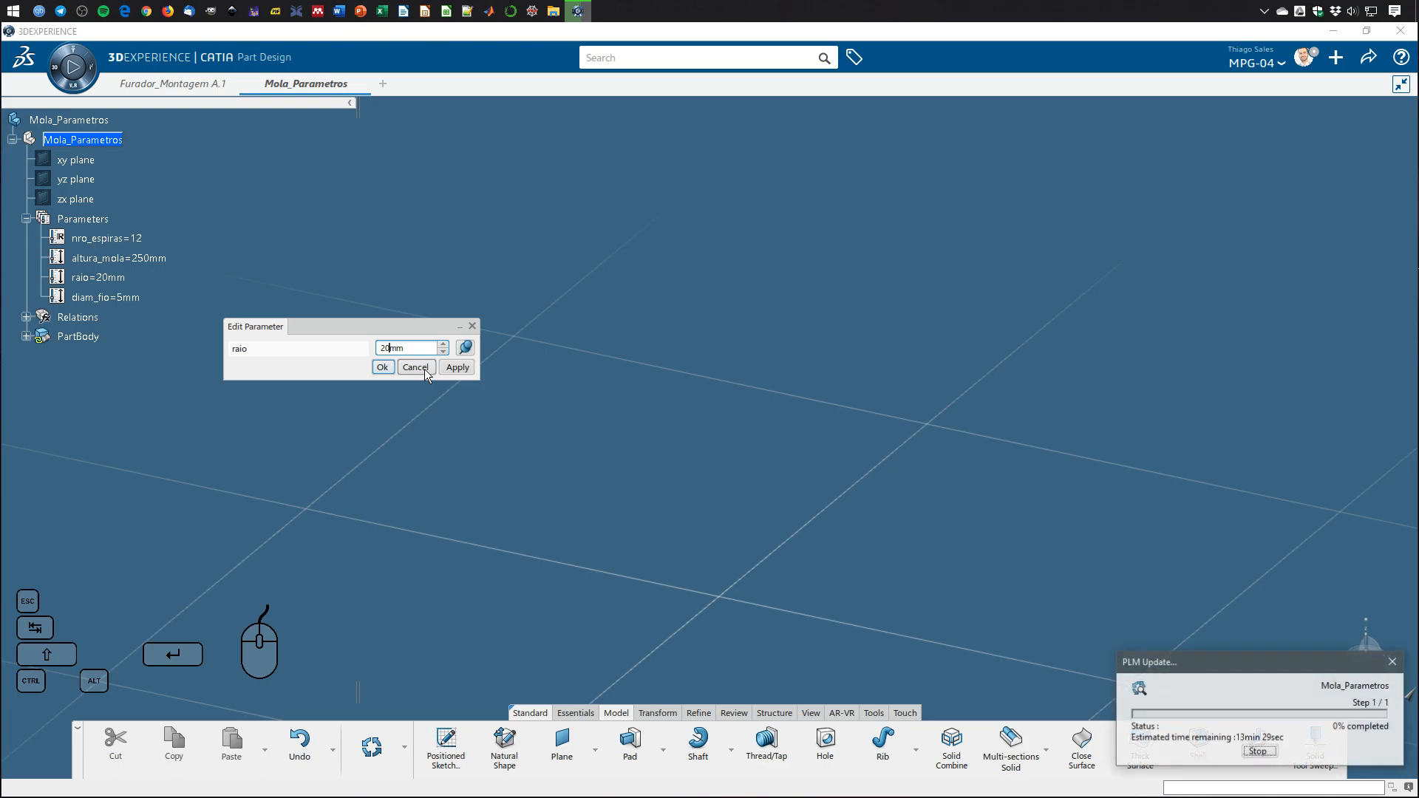
pyautogui.doubleClick(105, 297)
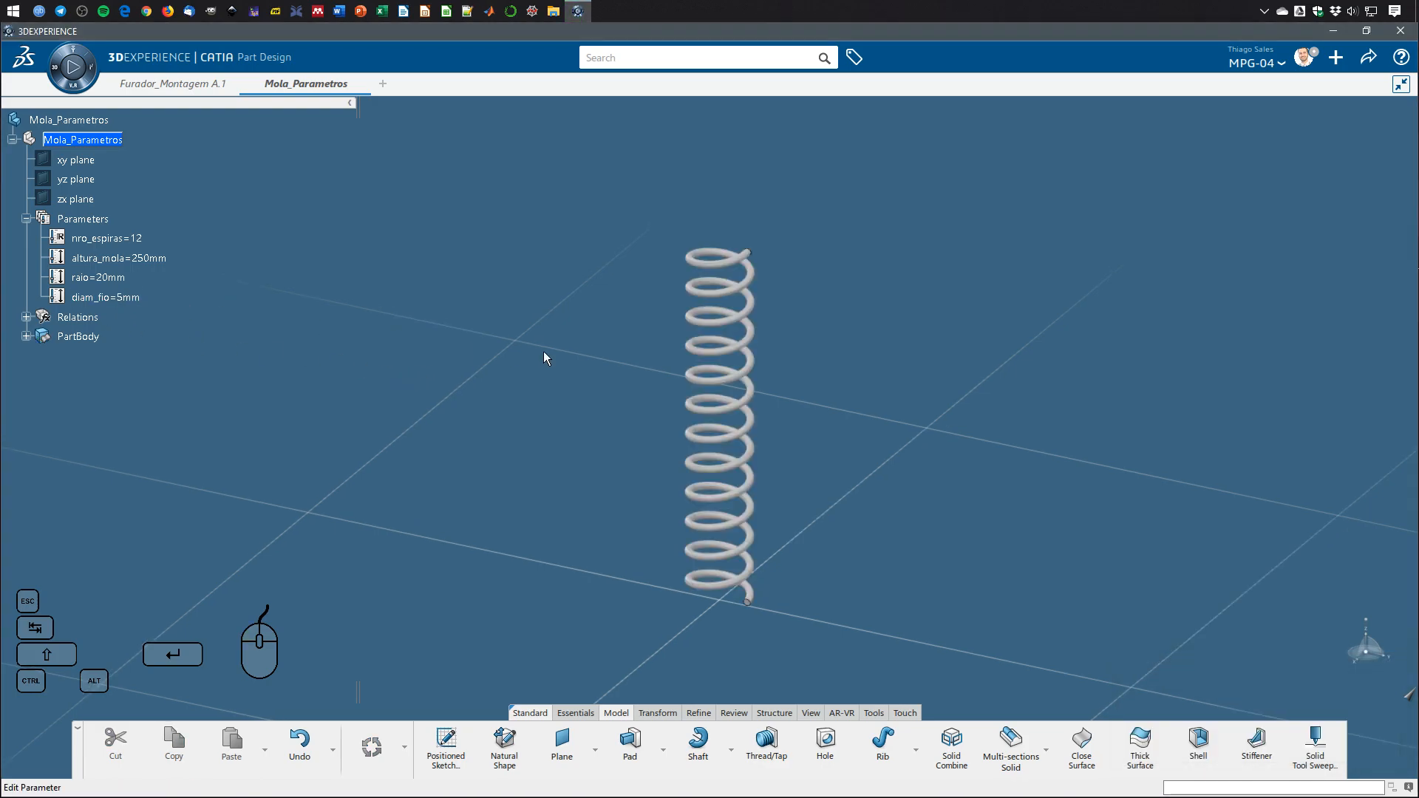
pyautogui.write('10')
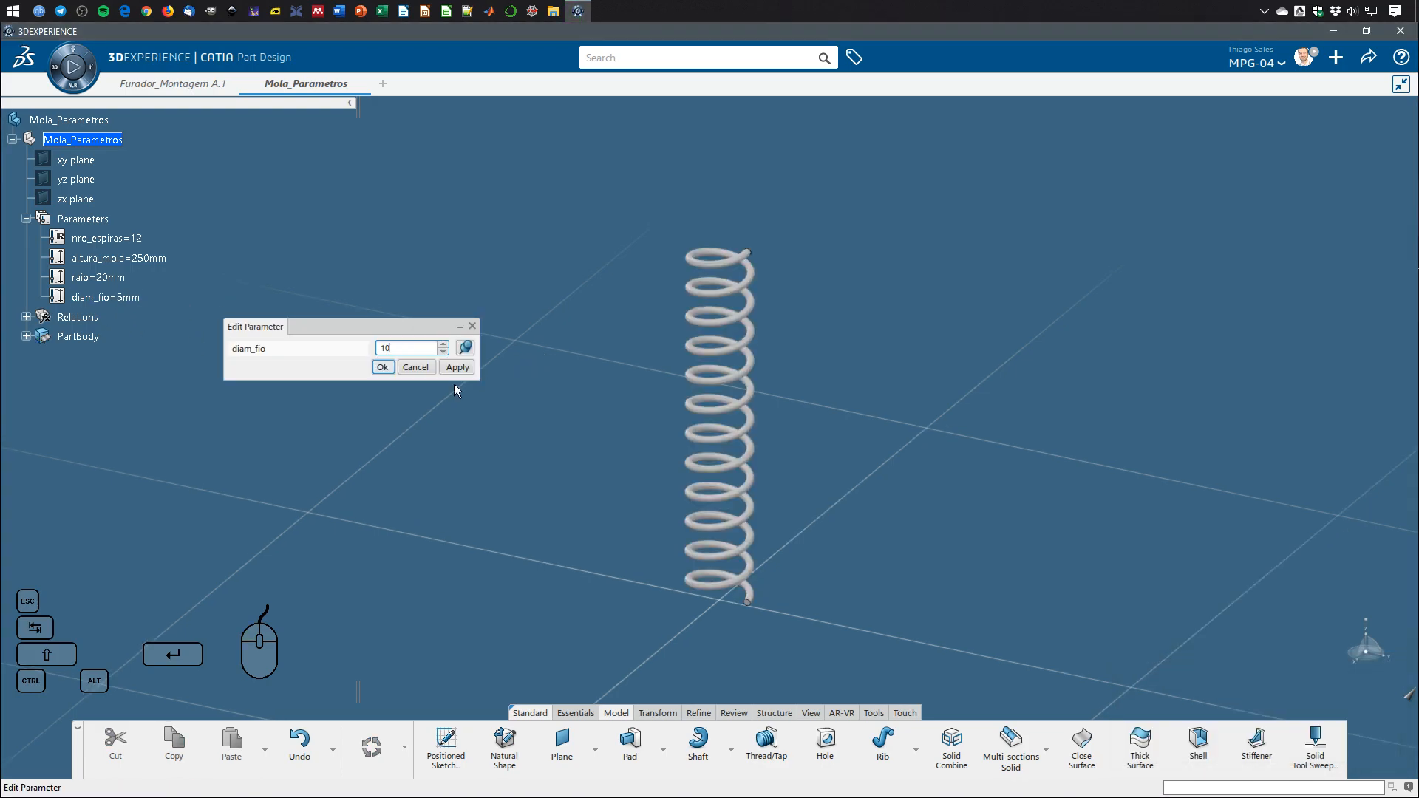
pyautogui.press('Return')
pyautogui.moveTo(825, 447)
pyautogui.mouseDown(button='middle')
pyautogui.moveTo(601, 485)
pyautogui.moveTo(821, 466)
pyautogui.mouseUp(button='middle')
pyautogui.moveTo(650, 475); pyautogui.dragTo(564, 362, button='middle')
pyautogui.moveTo(679, 555); pyautogui.dragTo(704, 558, button='middle')
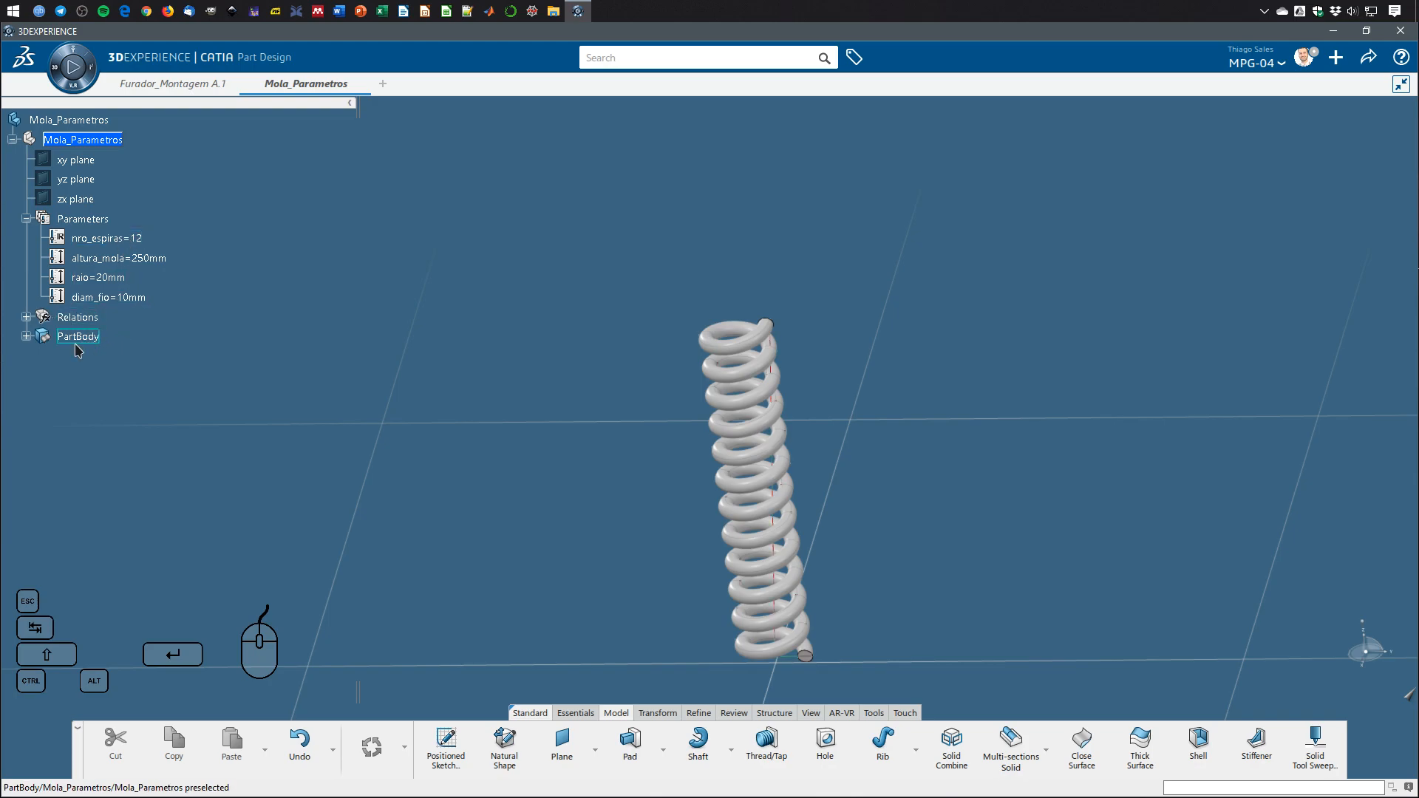
# Expand the PartBody to examine the features that make up the spring.
pyautogui.click(26, 337)
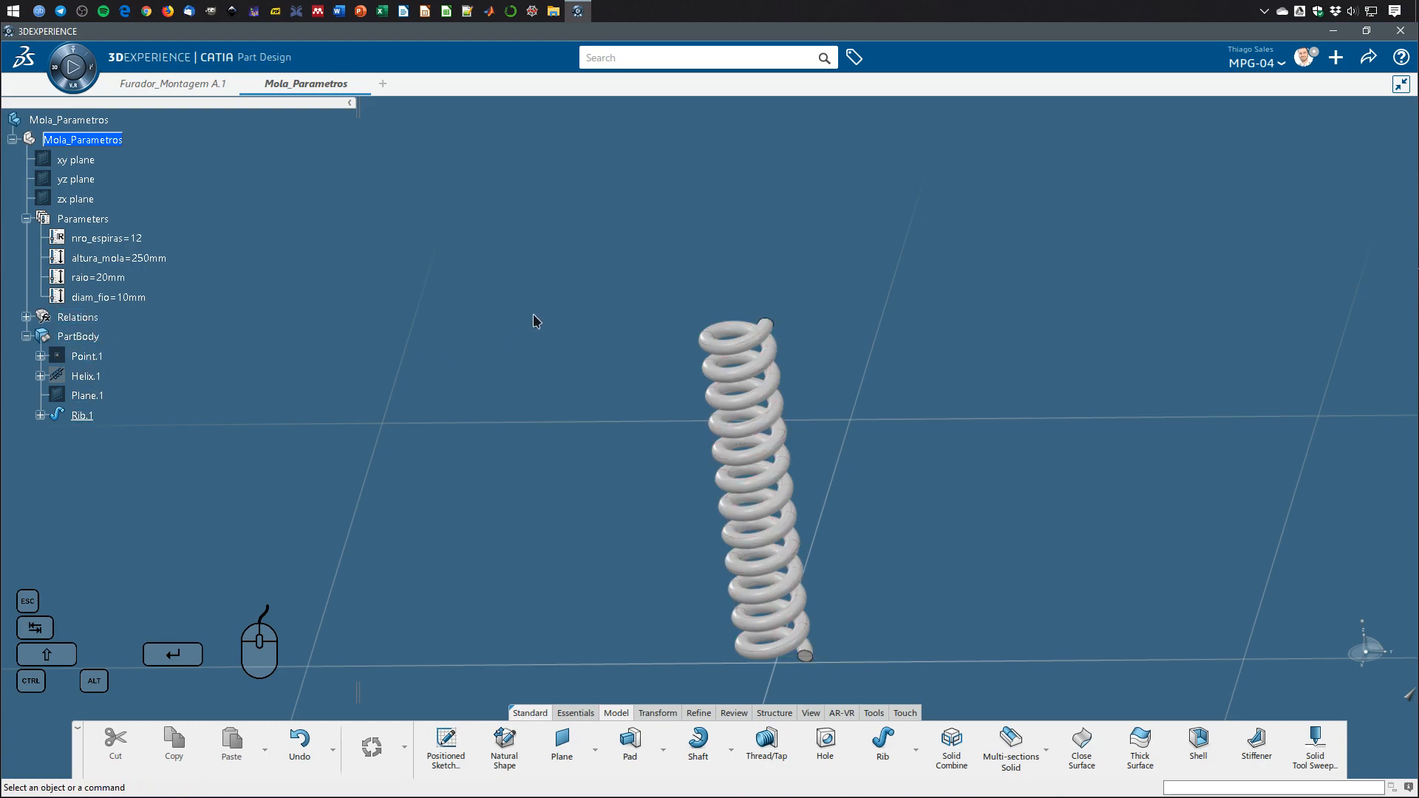
pyautogui.moveTo(982, 573); pyautogui.dragTo(941, 485, button='middle')
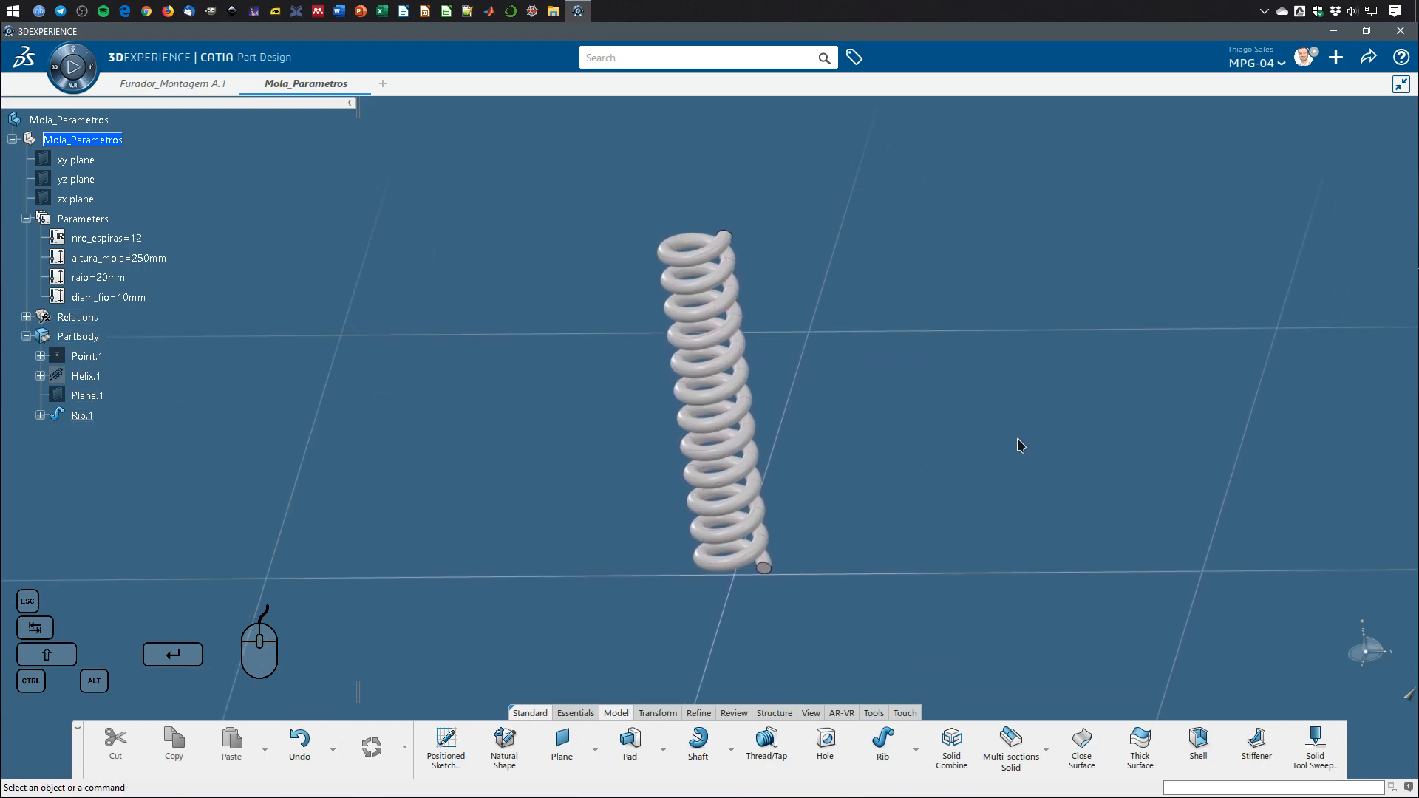